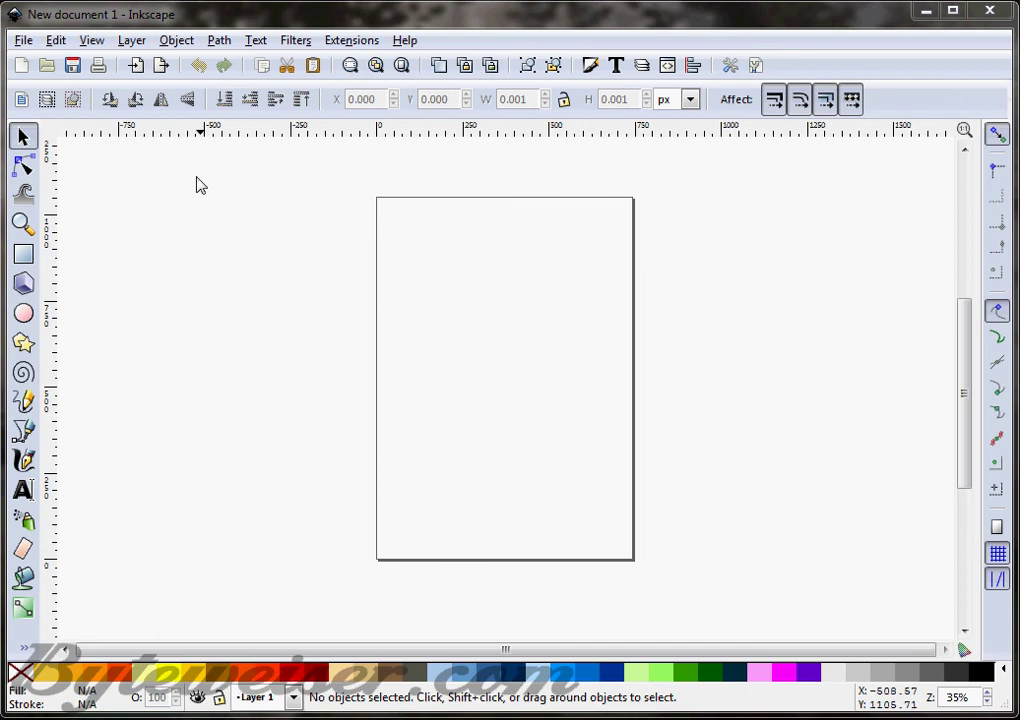
- In Document Properties, set the page to 640 × 330 px, border on top of drawing, shadow off
left_click(23, 41)
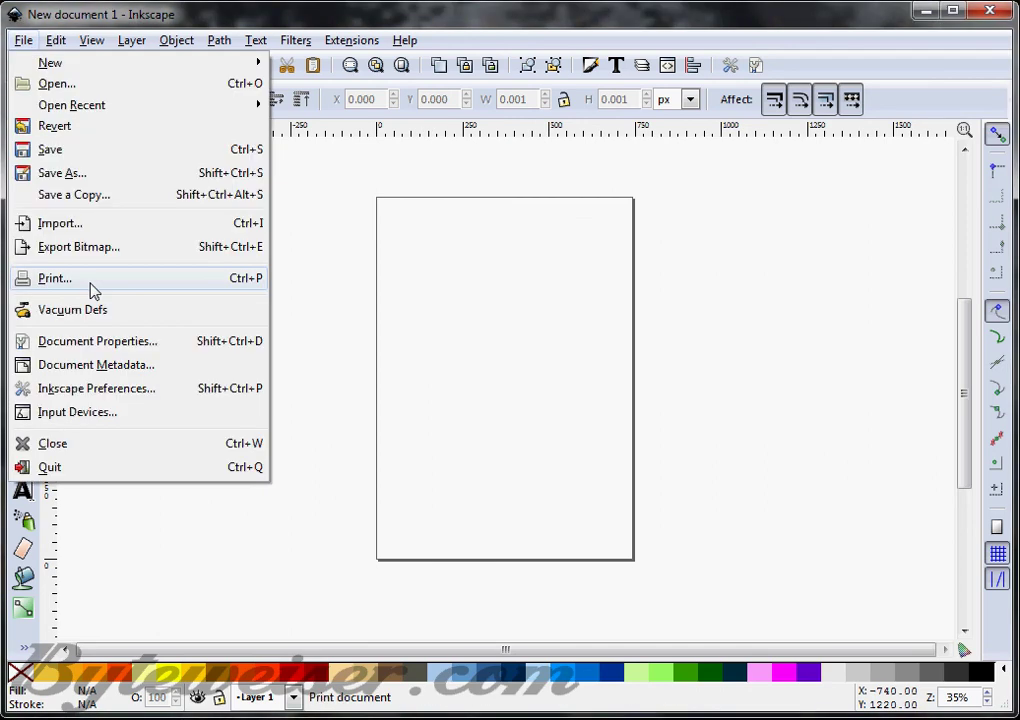
left_click(99, 345)
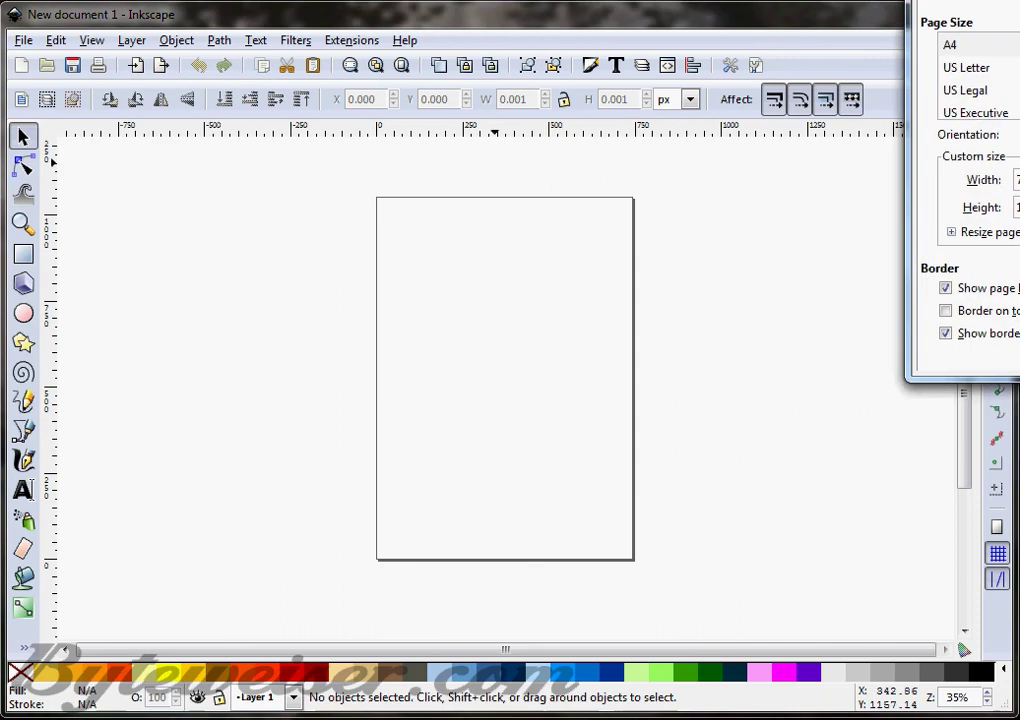
left_click_drag(1010, 5, 540, 135)
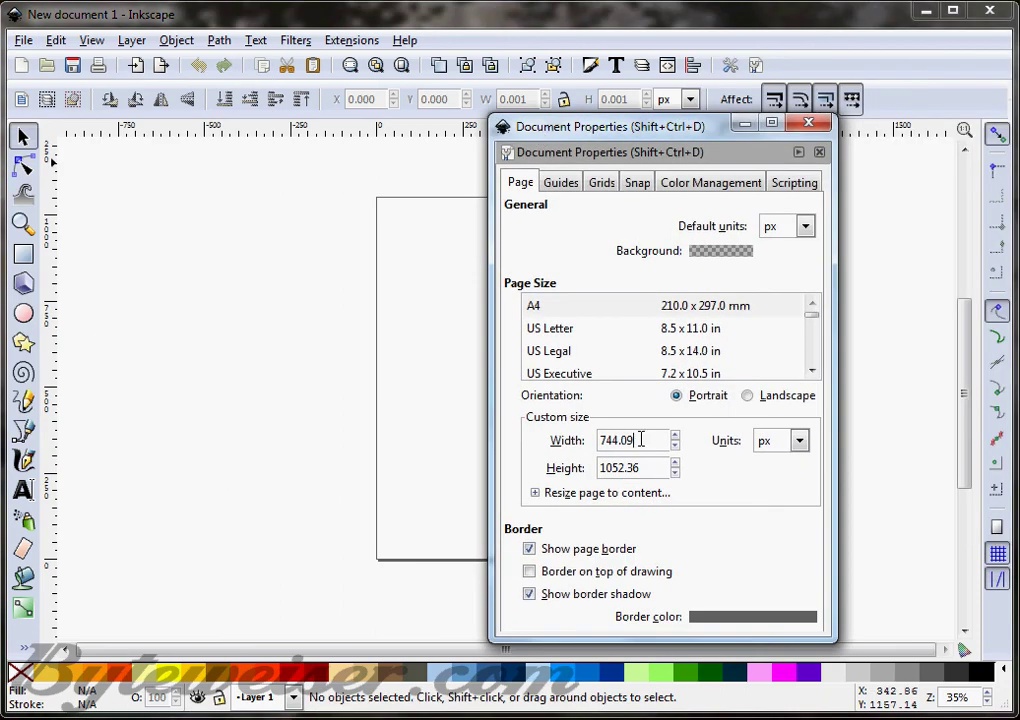
left_click_drag(641, 440, 587, 437)
type("640")
left_click_drag(643, 465, 565, 452)
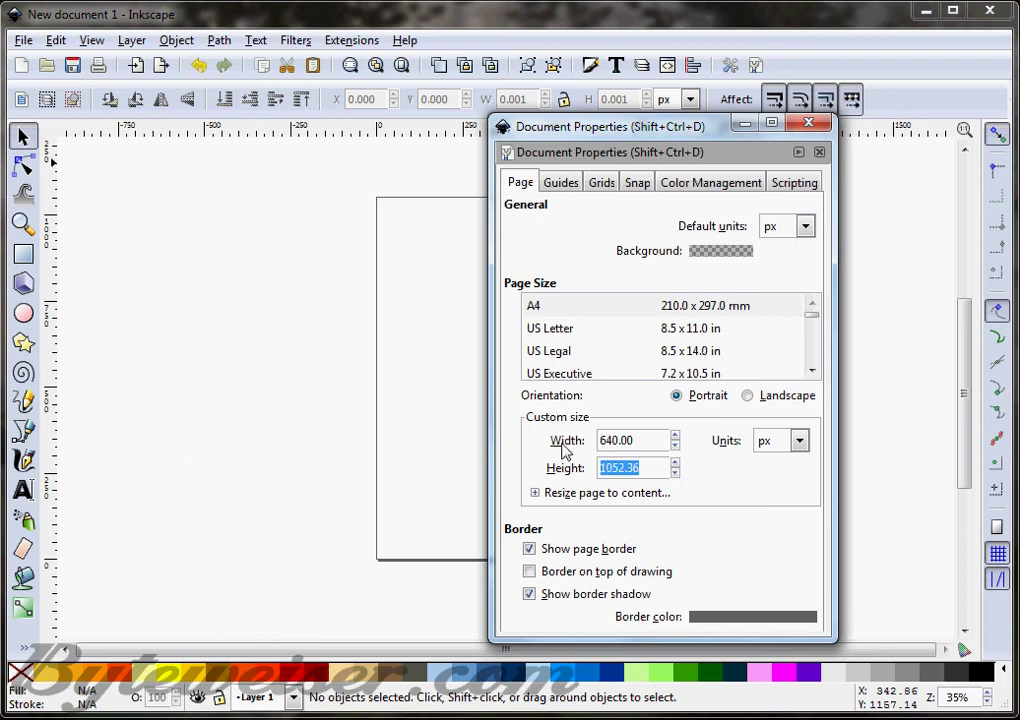
type("330")
key("Return")
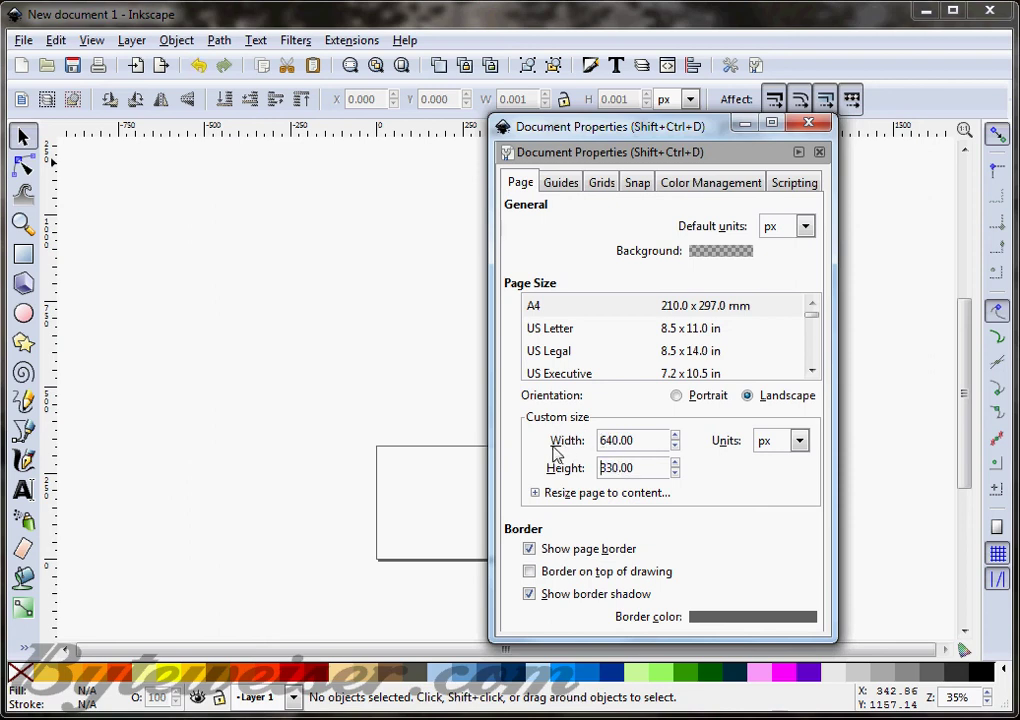
left_click(616, 574)
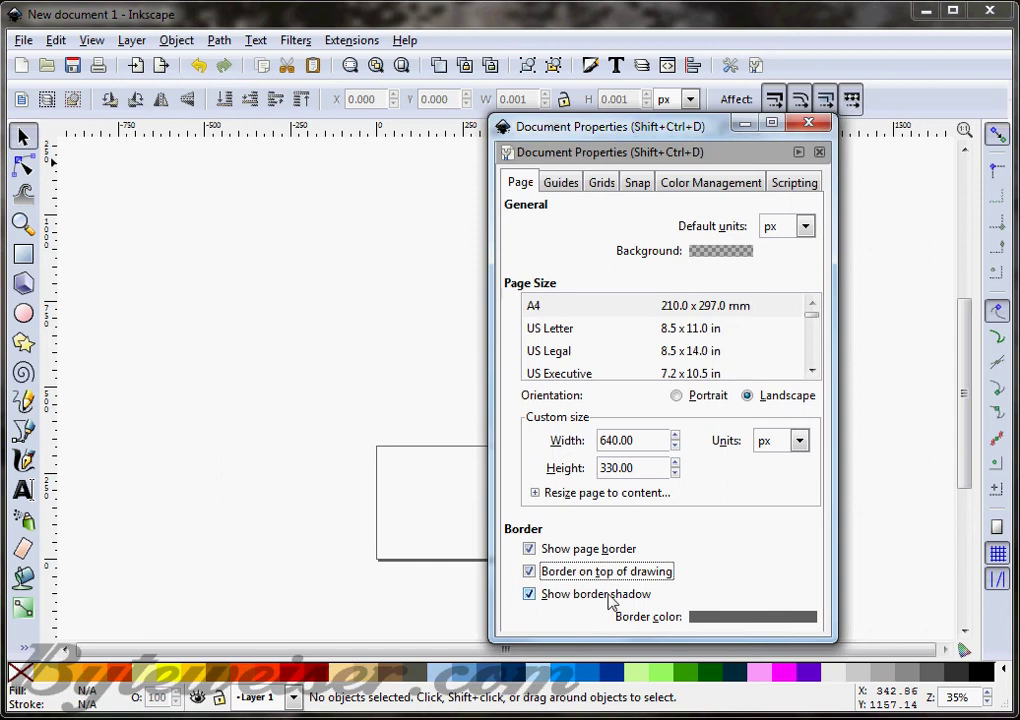
left_click(607, 598)
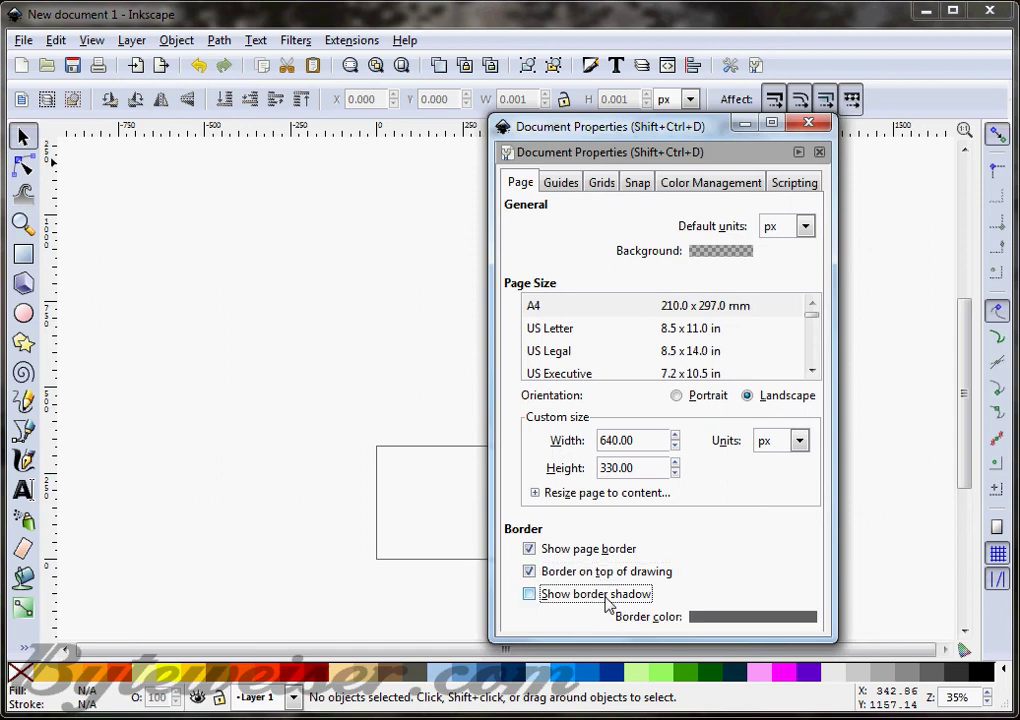
left_click(810, 124)
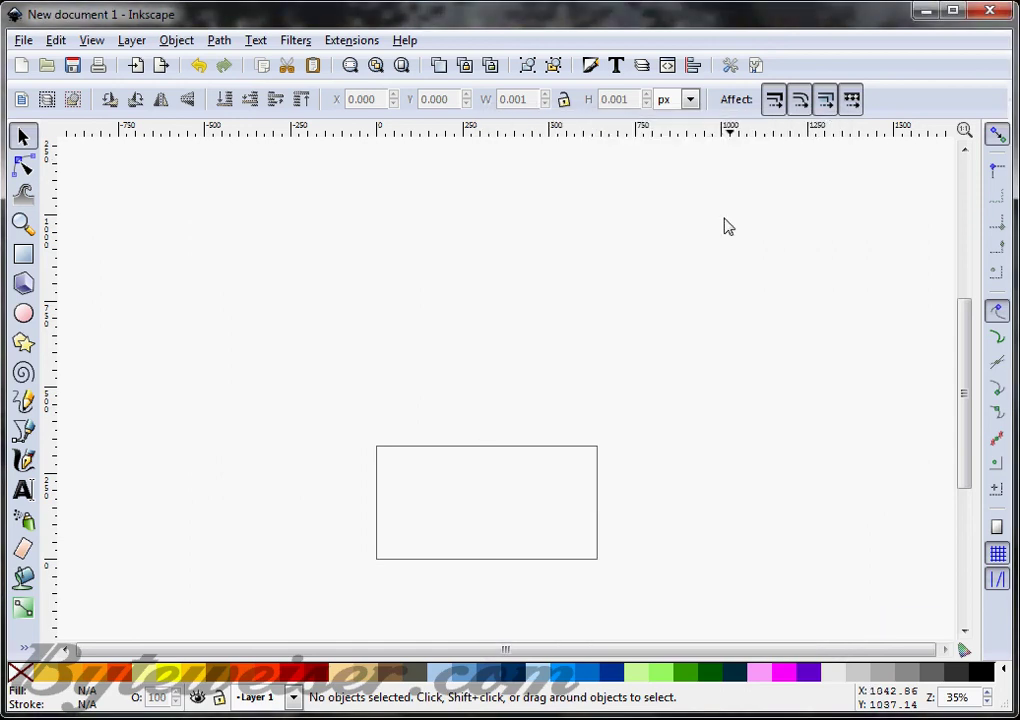
- Zoom the canvas to 125%
scroll(835, 544, "down", 2)
left_click(986, 694)
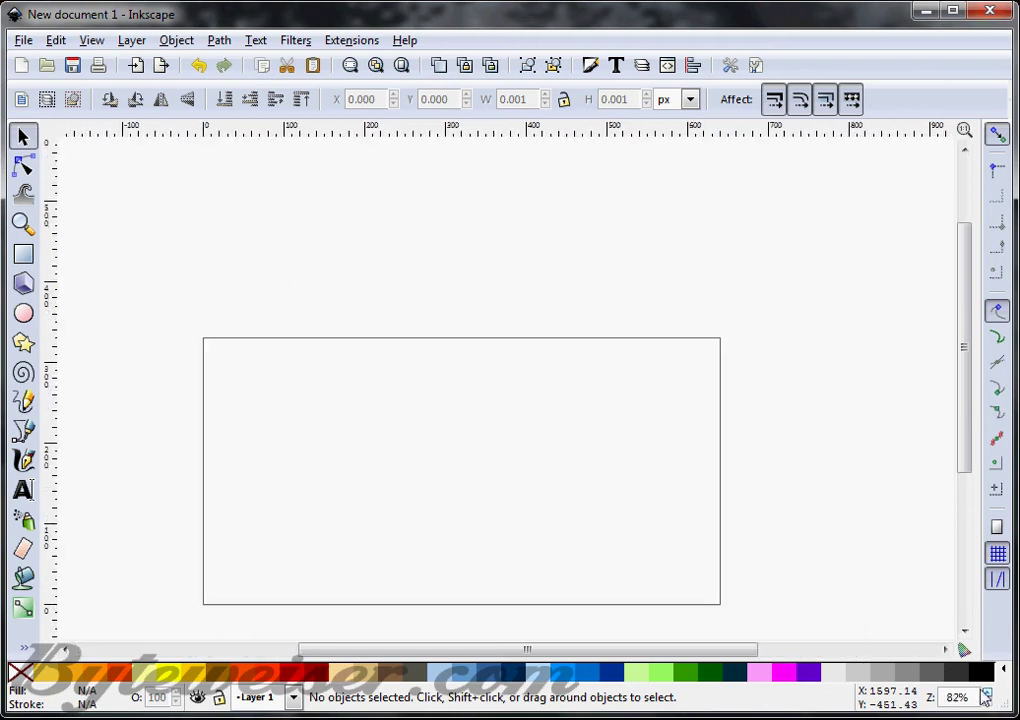
scroll(524, 283, "down", 3)
double_click(977, 697)
type("125")
key("Return")
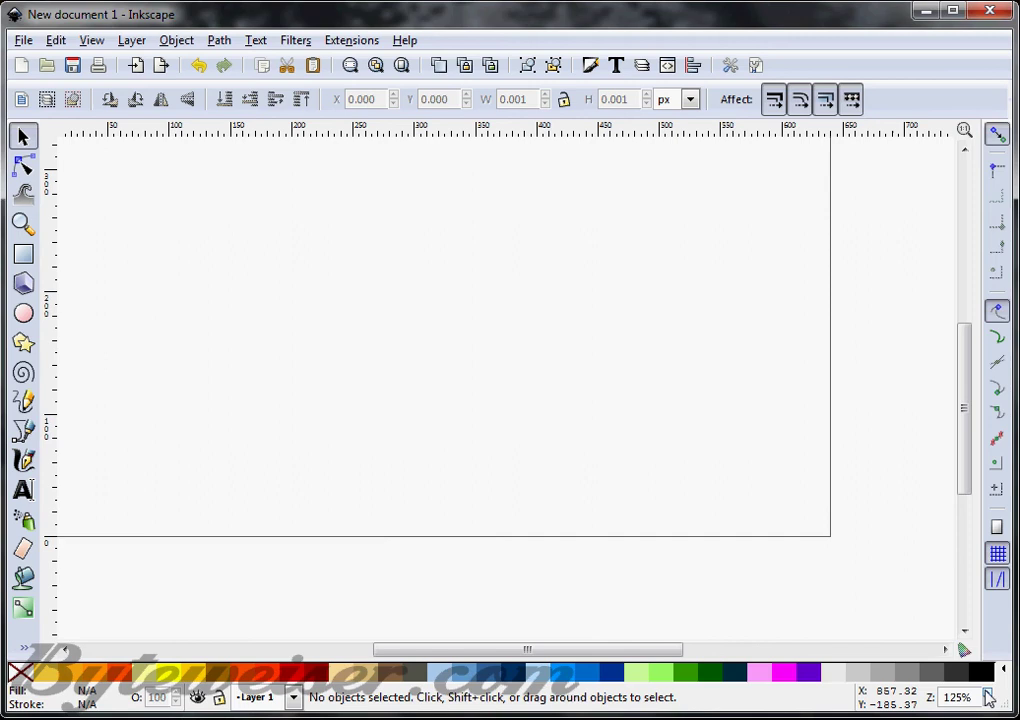
scroll(637, 480, "up", 2)
left_click_drag(551, 656, 521, 652)
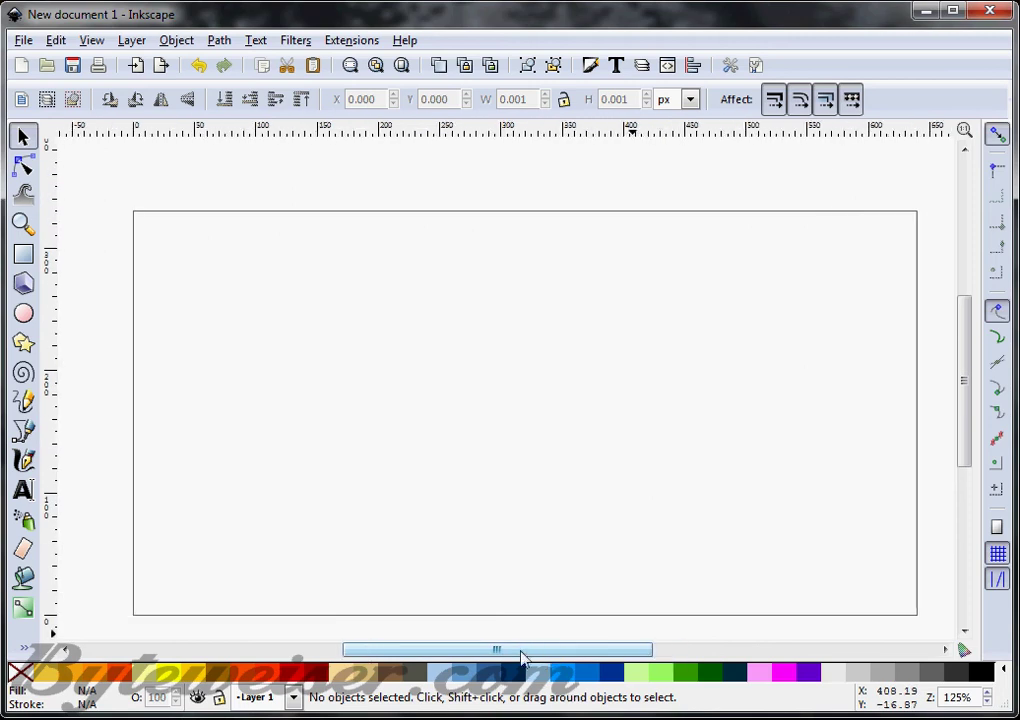
- Draw a circle near the page centre, resize it, convert it to a path, fill it Human Highlight
left_click(24, 315)
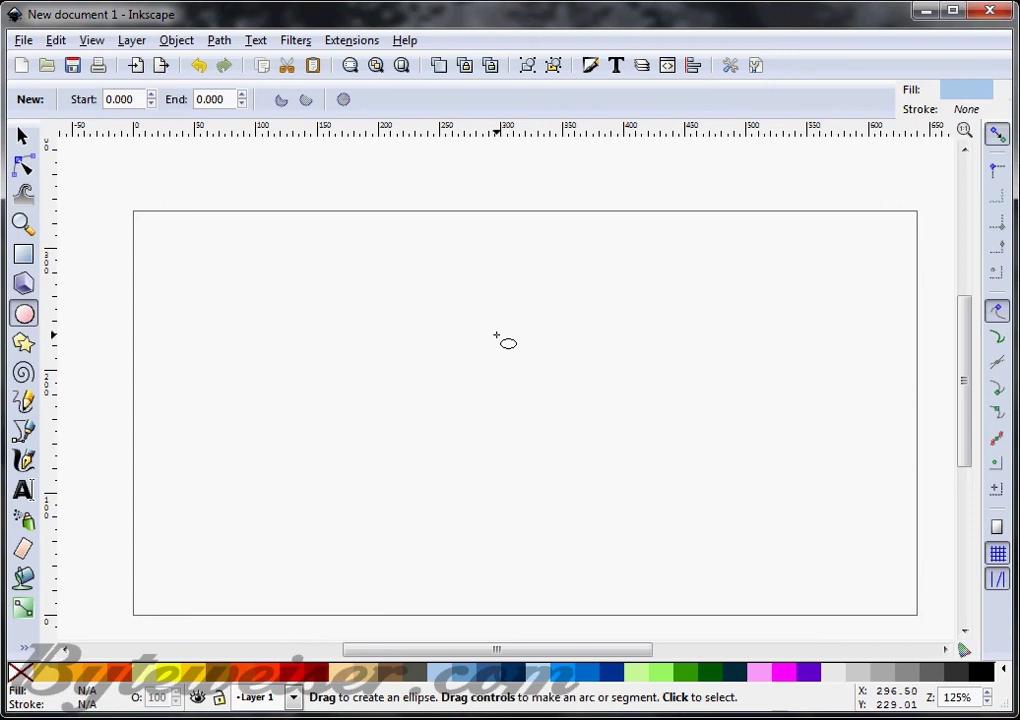
left_click_drag(492, 339, 586, 438)
left_click(23, 135)
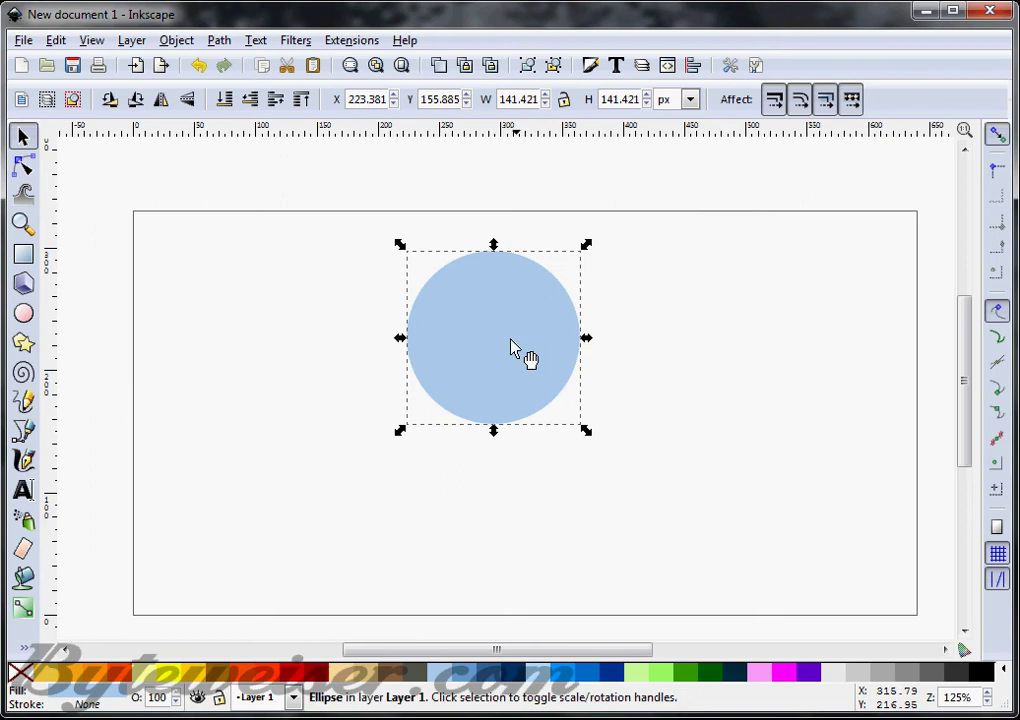
left_click_drag(512, 349, 526, 386)
left_click(218, 41)
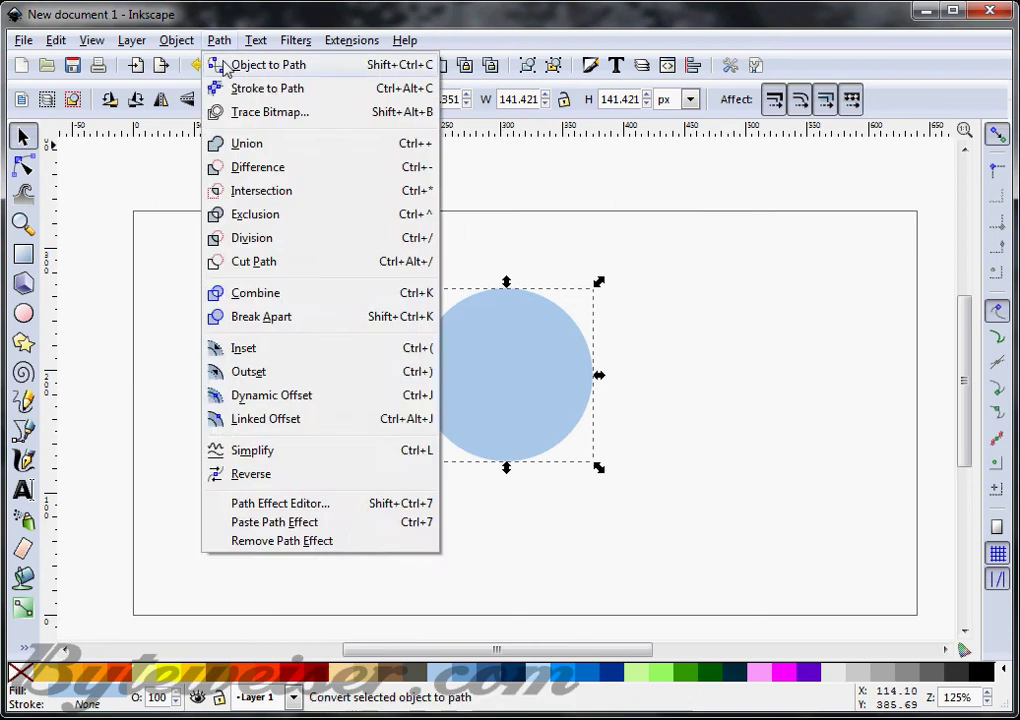
left_click(230, 64)
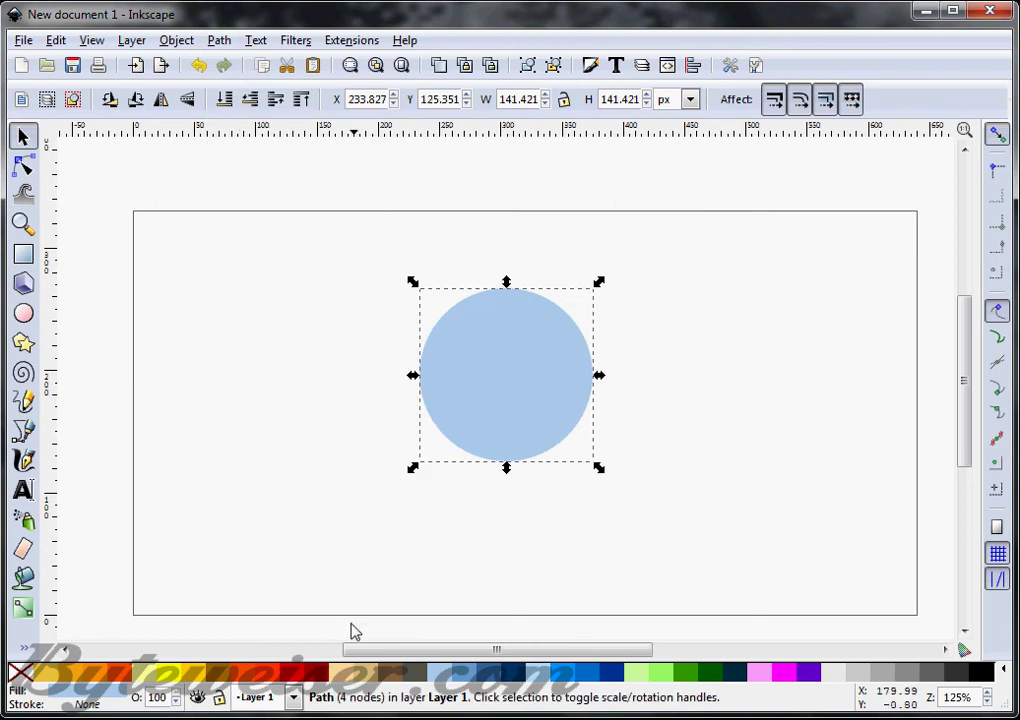
left_click(340, 678)
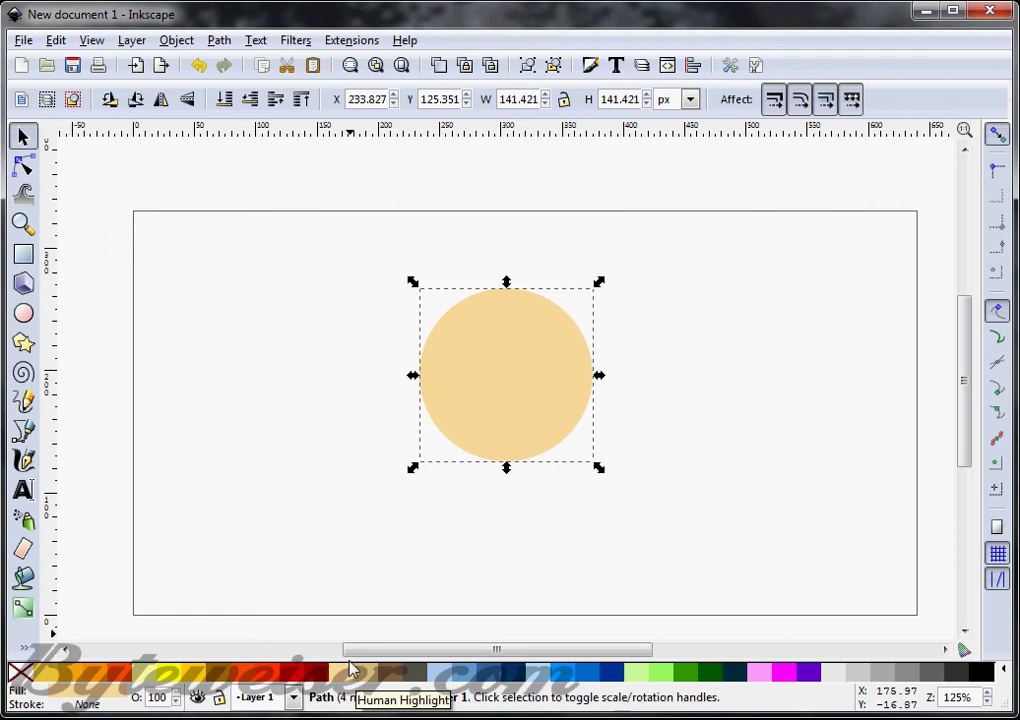
left_click(1003, 673)
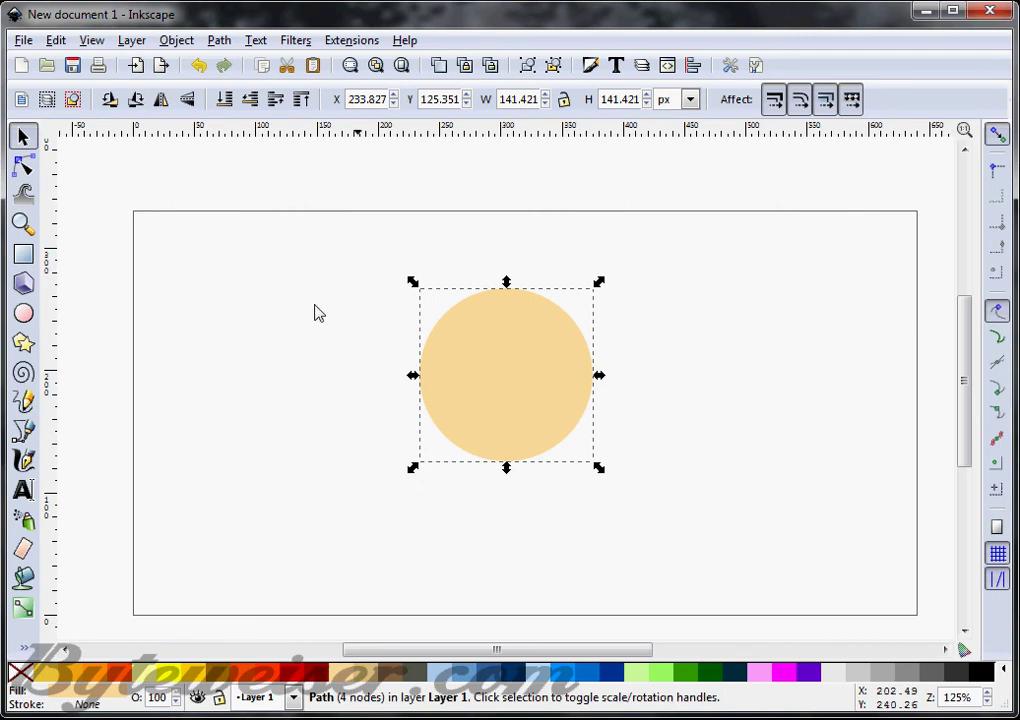
- Draw a small oval, convert it to a path, tilt it slightly and mirror it horizontally
left_click(25, 314)
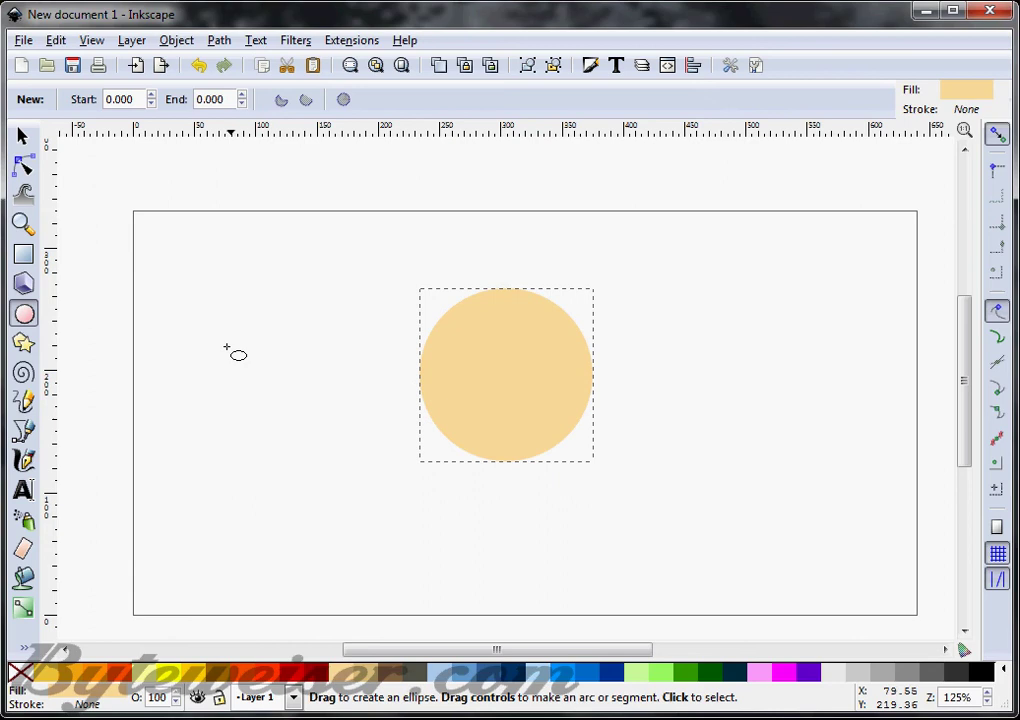
left_click_drag(222, 347, 263, 398)
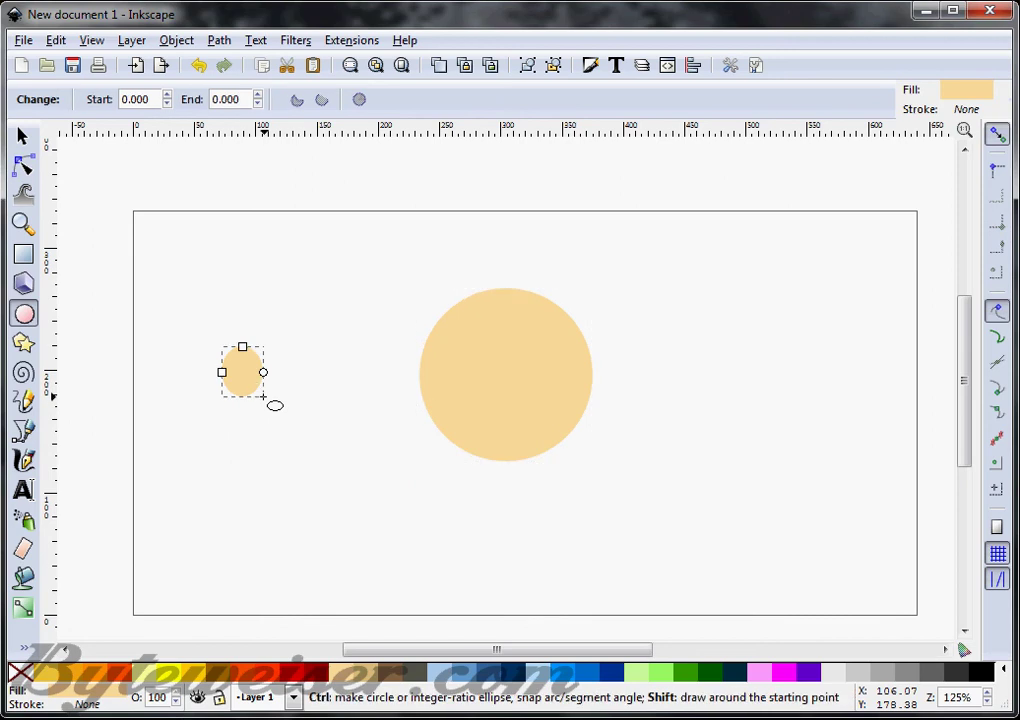
left_click(23, 135)
left_click(219, 40)
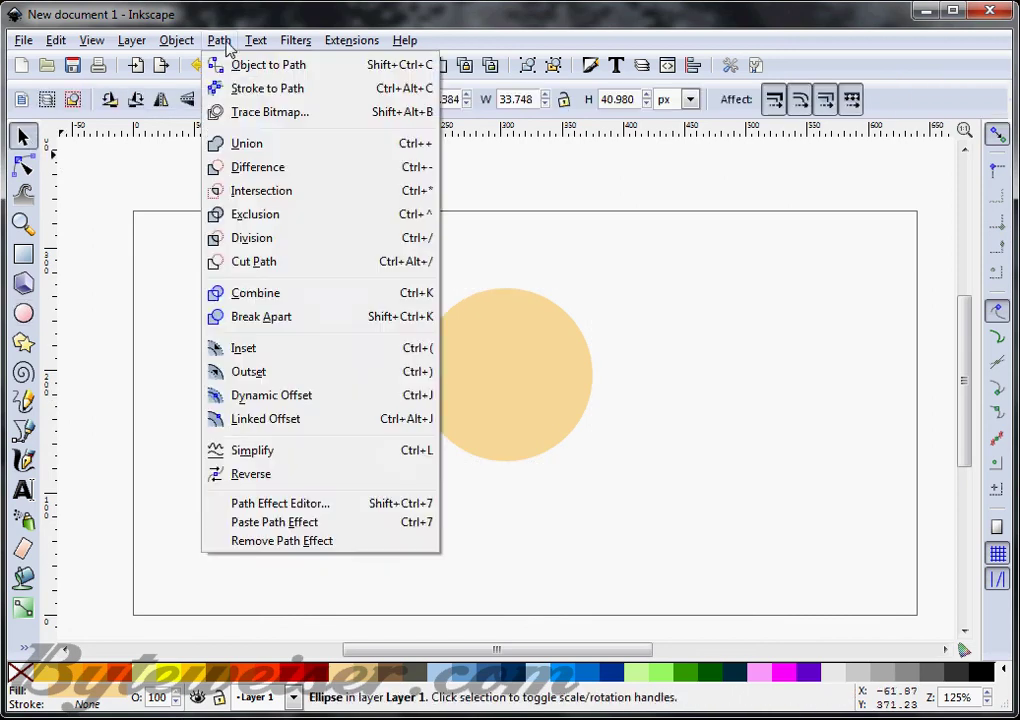
left_click(233, 63)
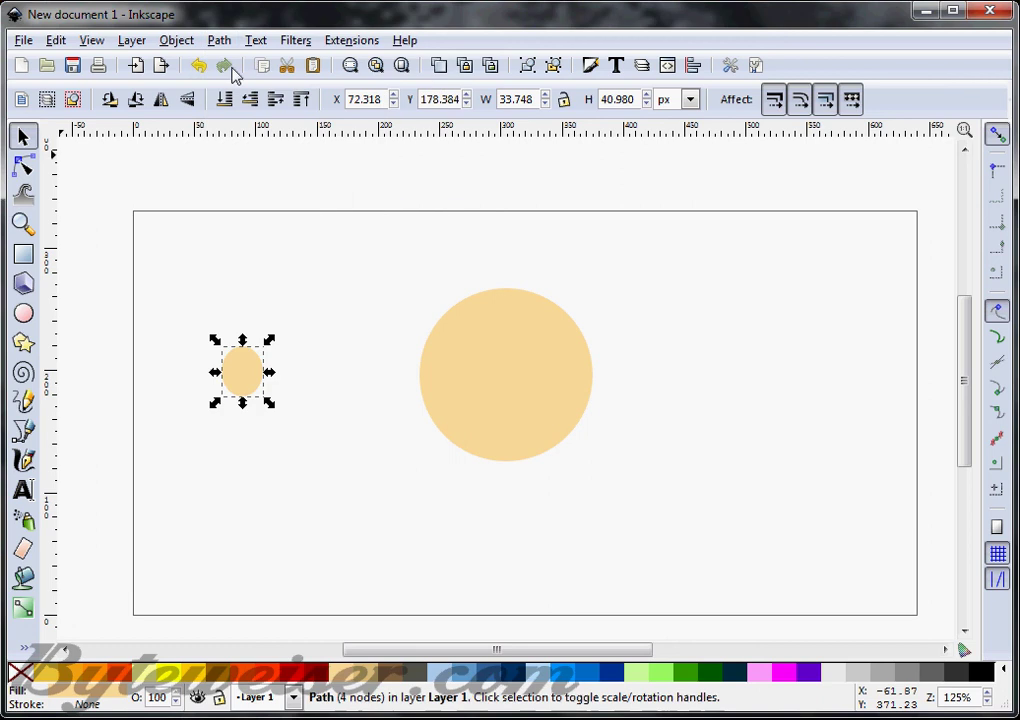
left_click(249, 371)
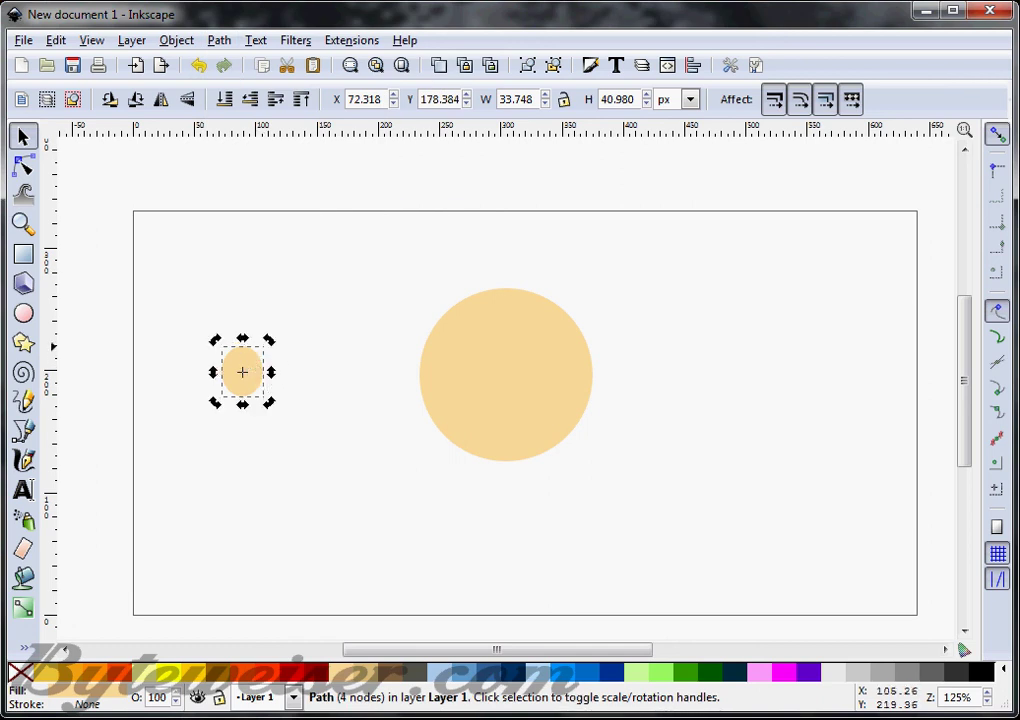
left_click_drag(271, 343, 279, 358)
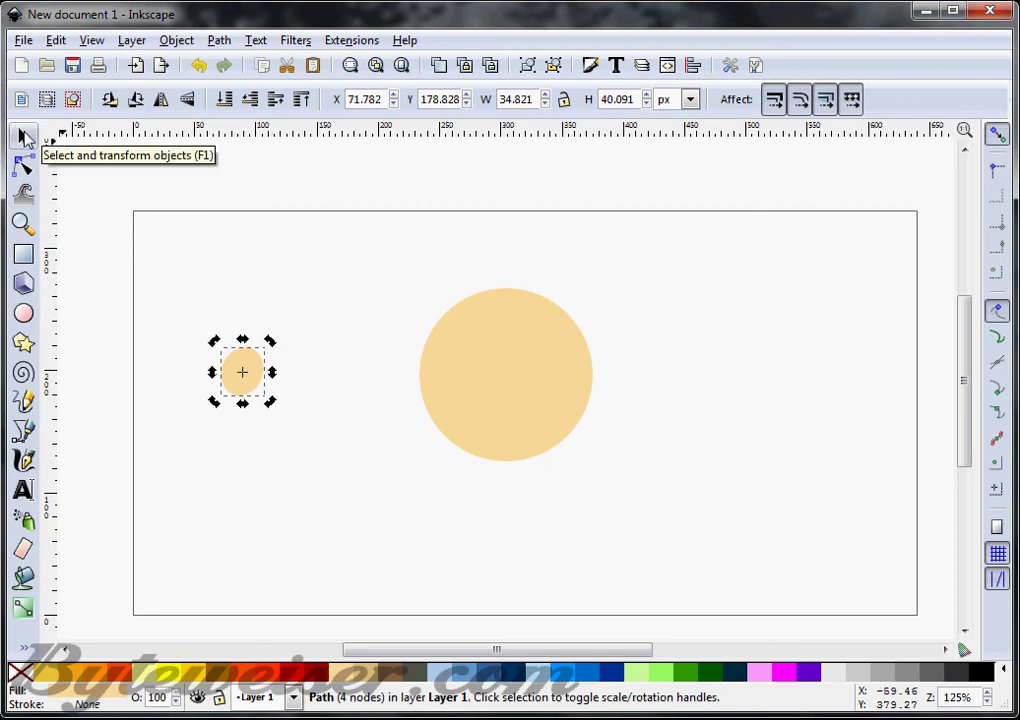
left_click(25, 138)
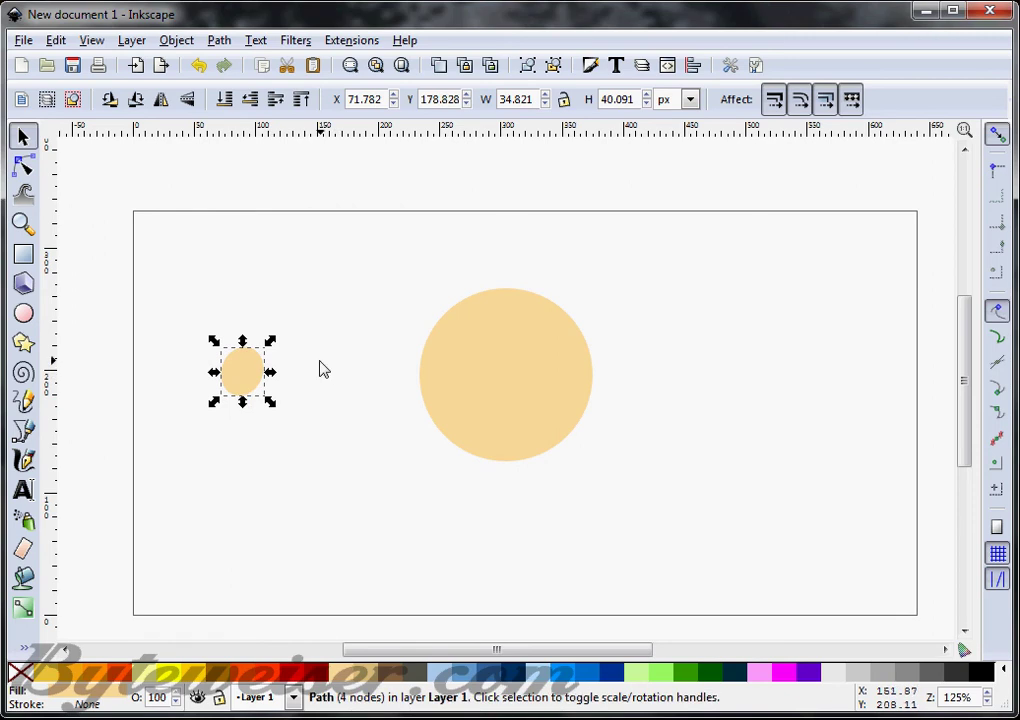
left_click(161, 99)
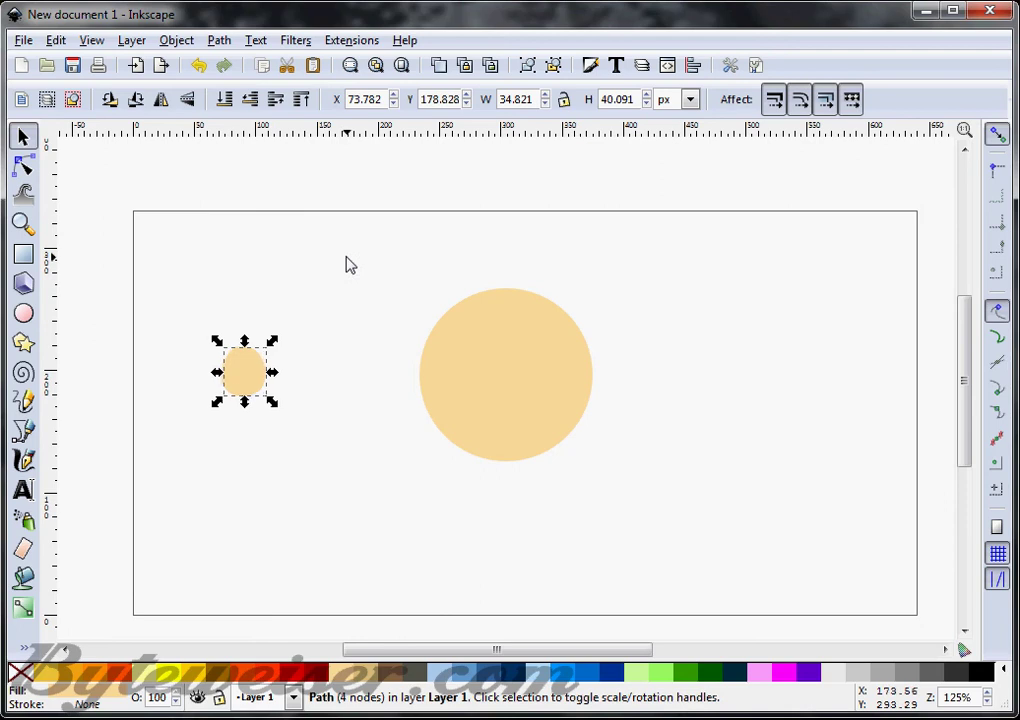
- Duplicate the oval beside it, fill both black, move them onto the face and group them
key("Right")
key("Right")
key("Right")
key("Right")
key("Right")
key("Right")
key("Right")
key("Right")
key("Right")
key("Right")
key("Right")
key("Right")
key("Right")
key("Right")
key("Right")
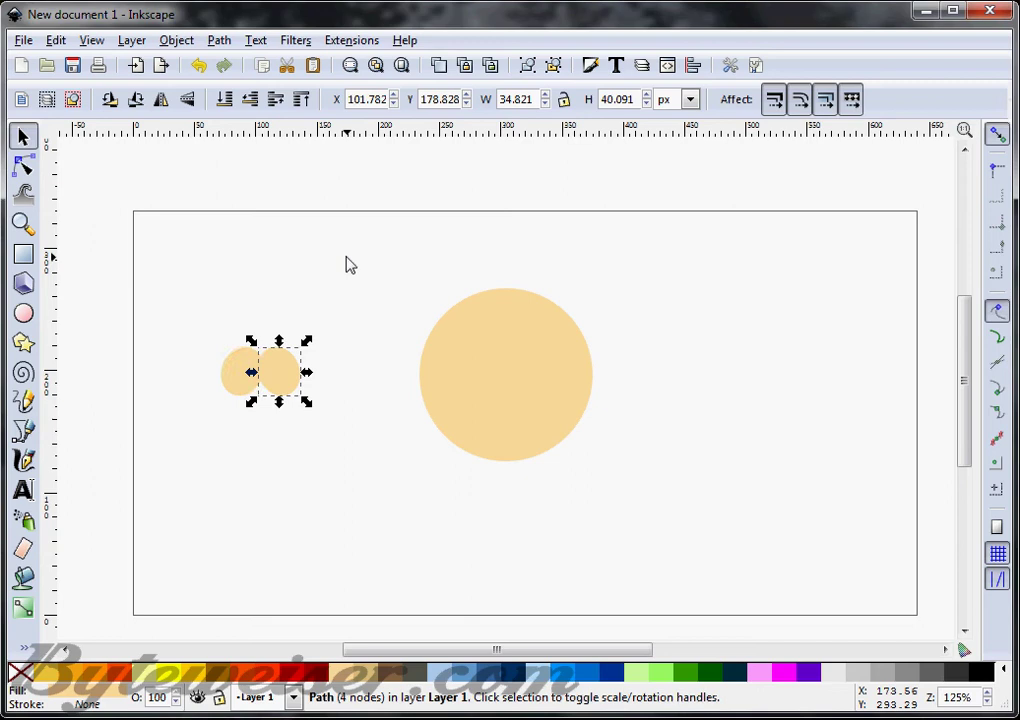
left_click(294, 312)
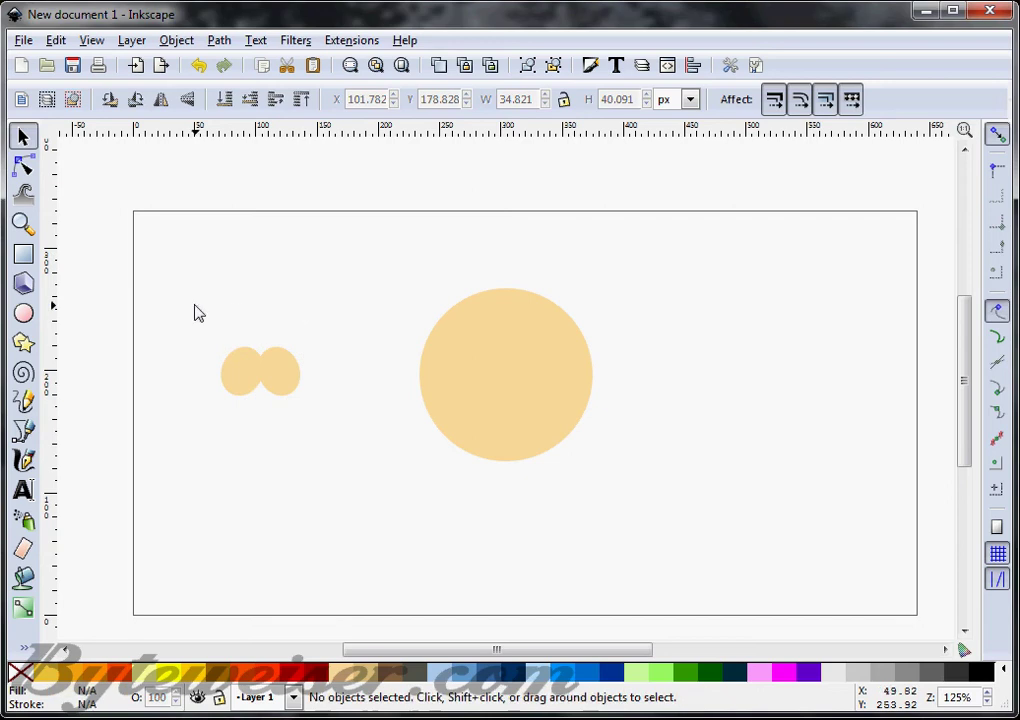
left_click_drag(194, 305, 346, 432)
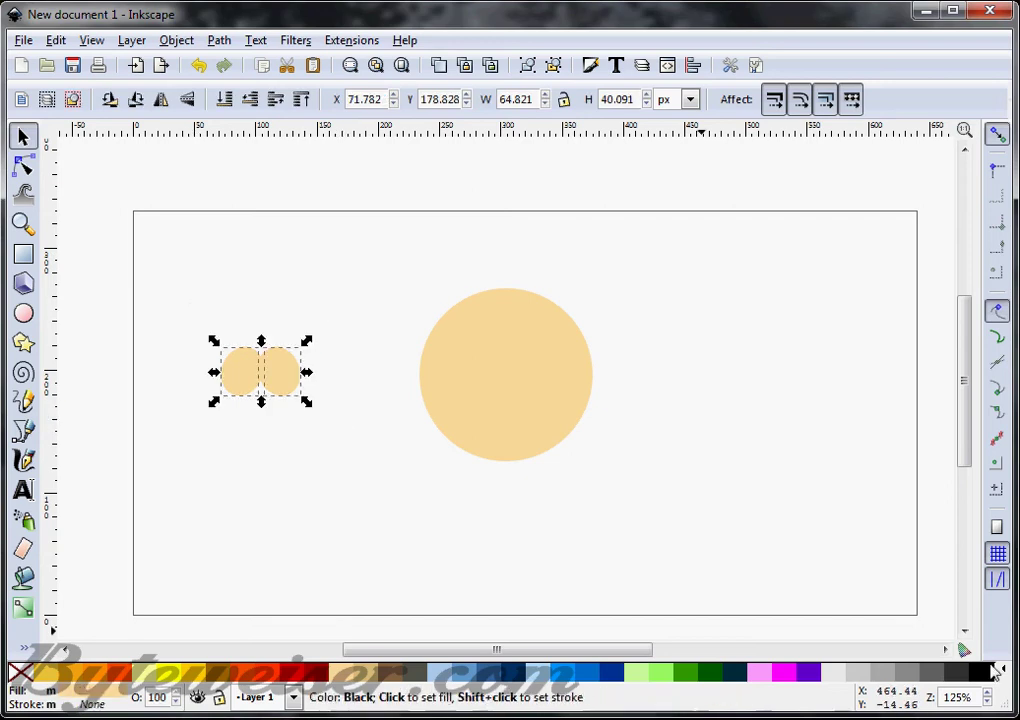
left_click(995, 670)
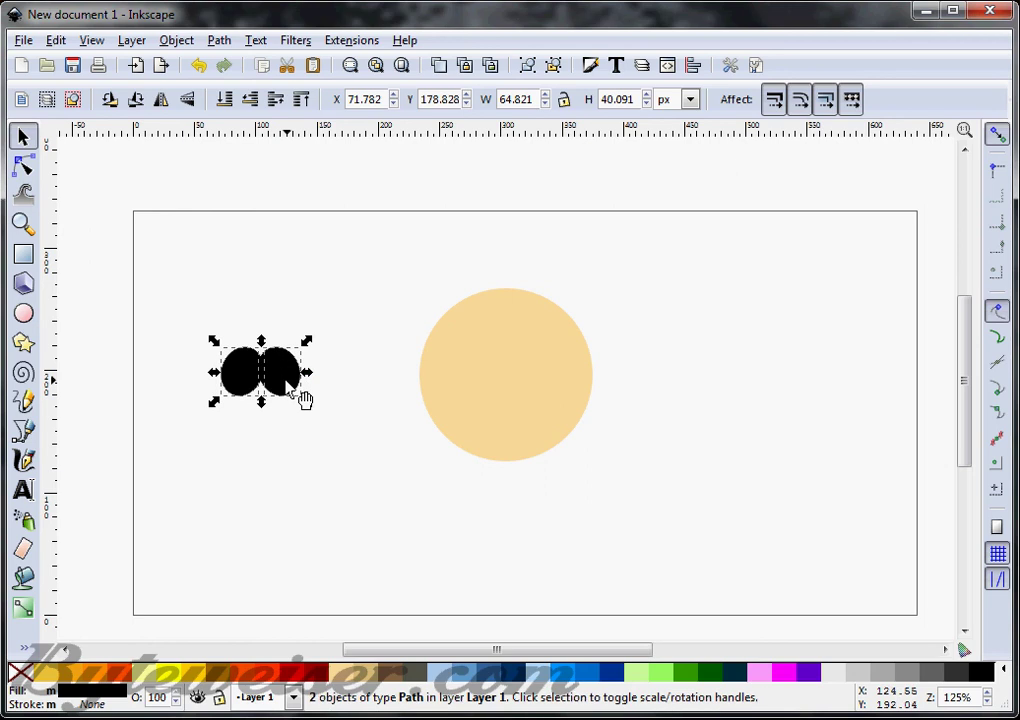
left_click_drag(286, 380, 537, 366)
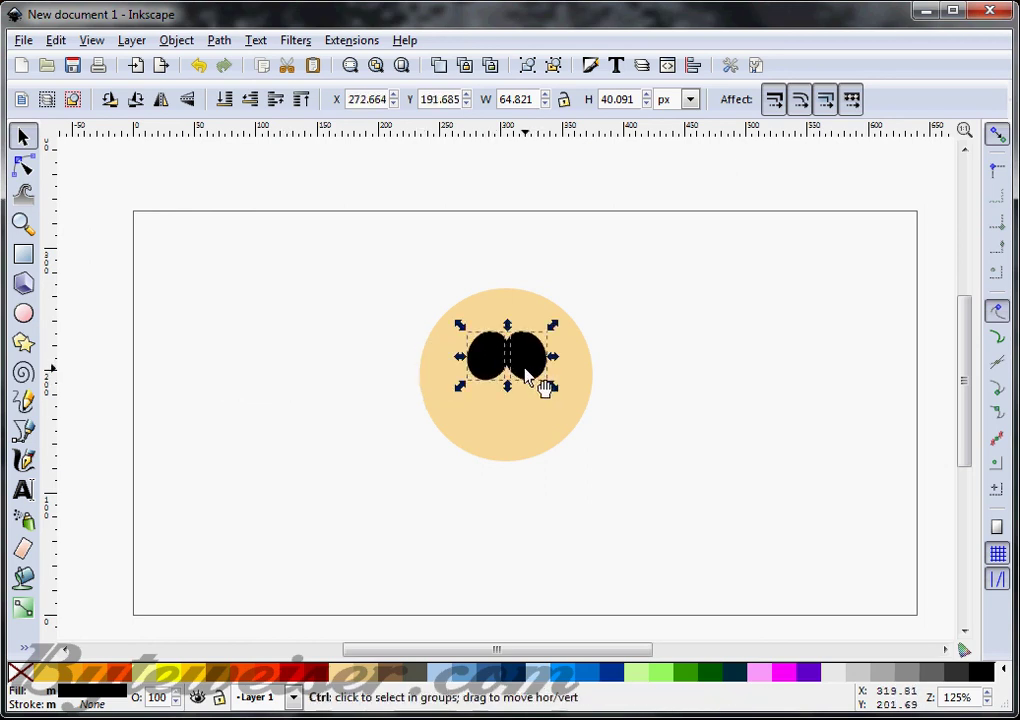
key("ctrl+g")
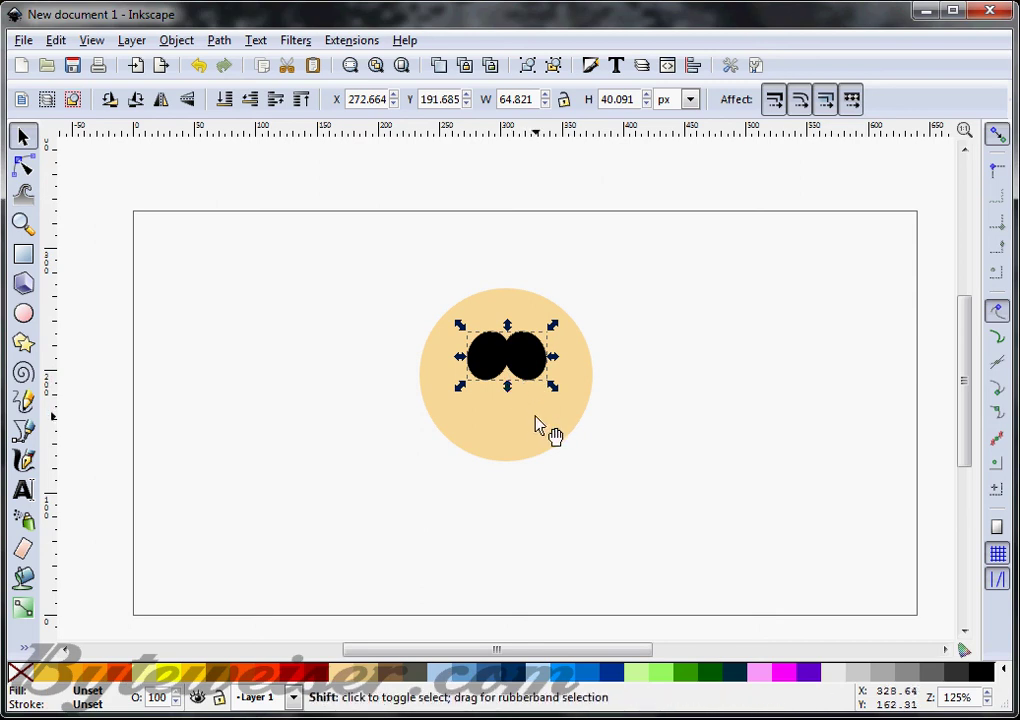
left_click(535, 425, "shift")
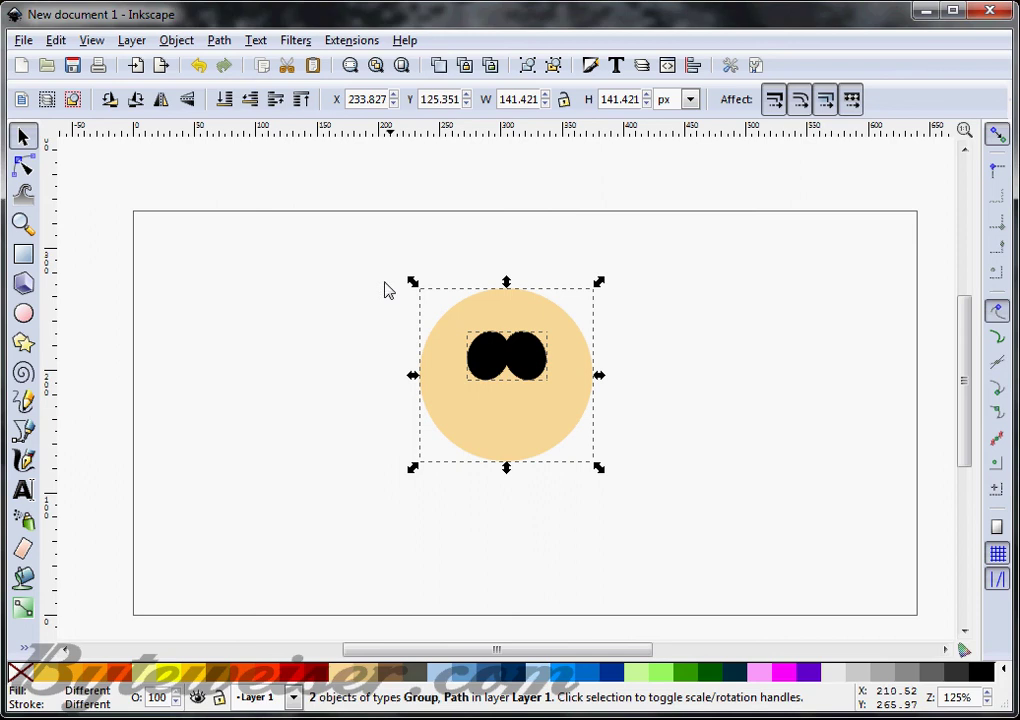
- Centre the eyes group horizontally on the face, aligned relative to the last selected object
left_click(174, 42)
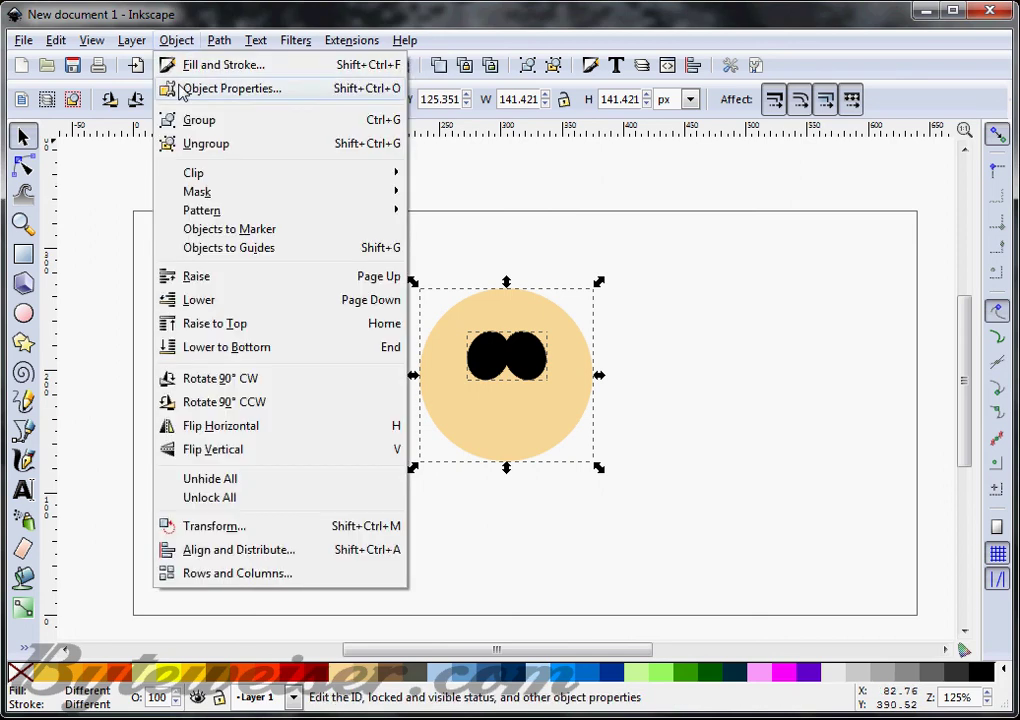
left_click(227, 550)
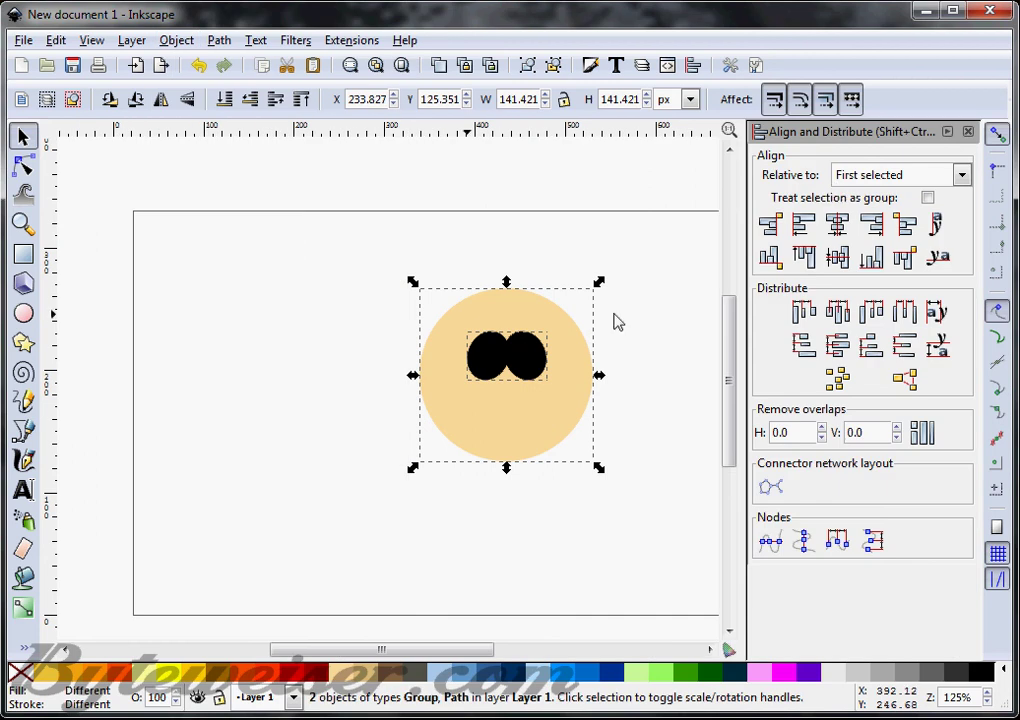
left_click(880, 176)
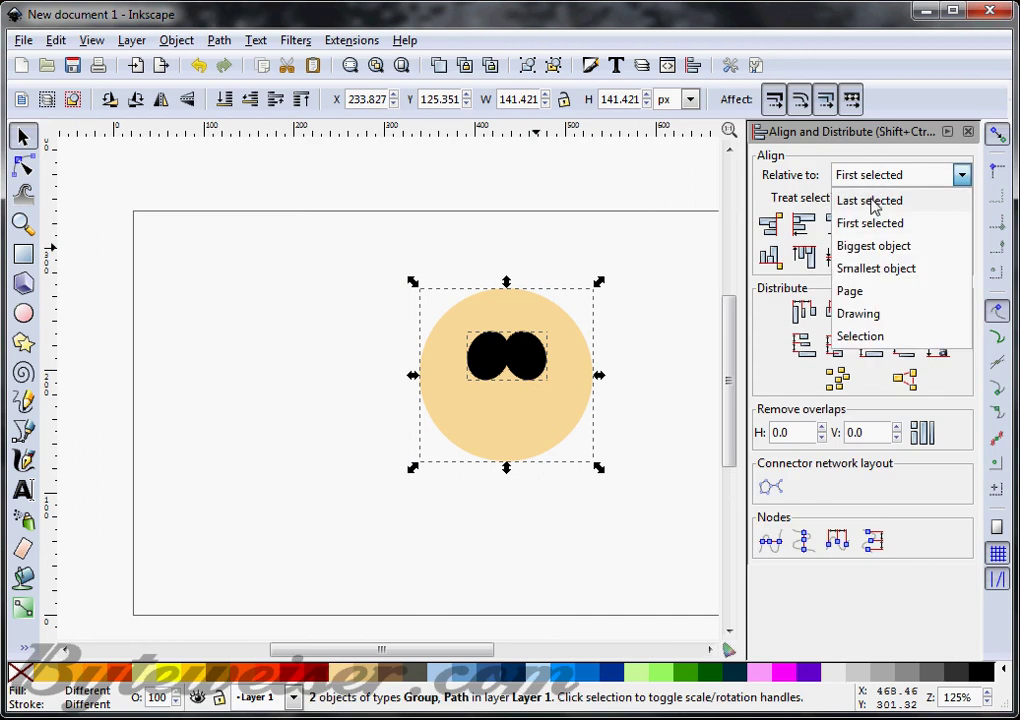
left_click(873, 204)
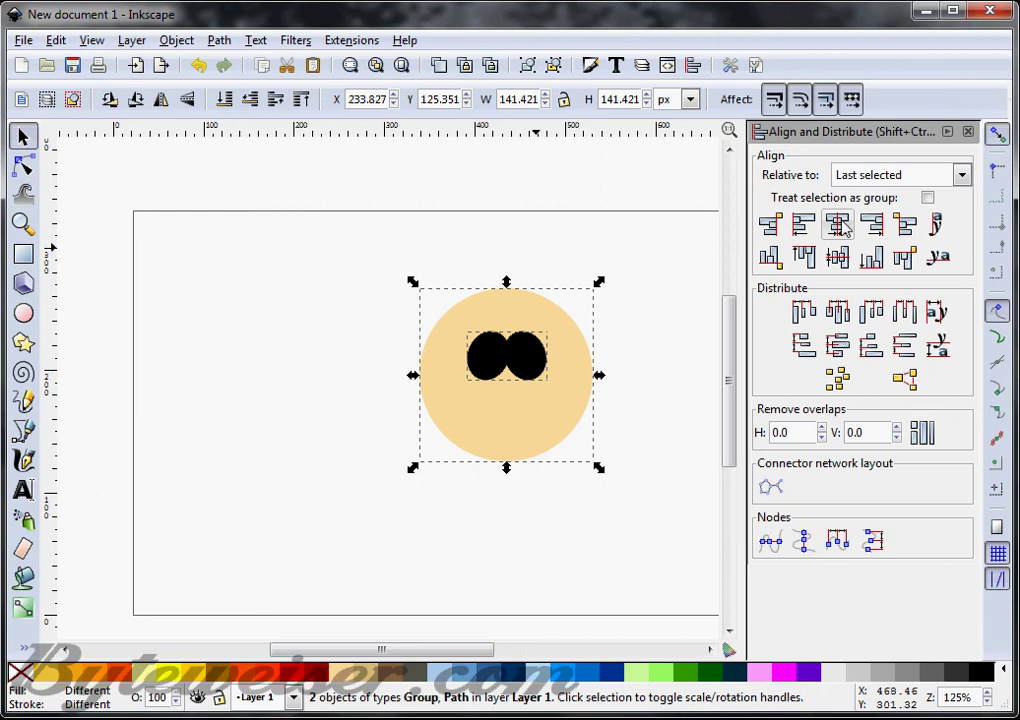
left_click(842, 228)
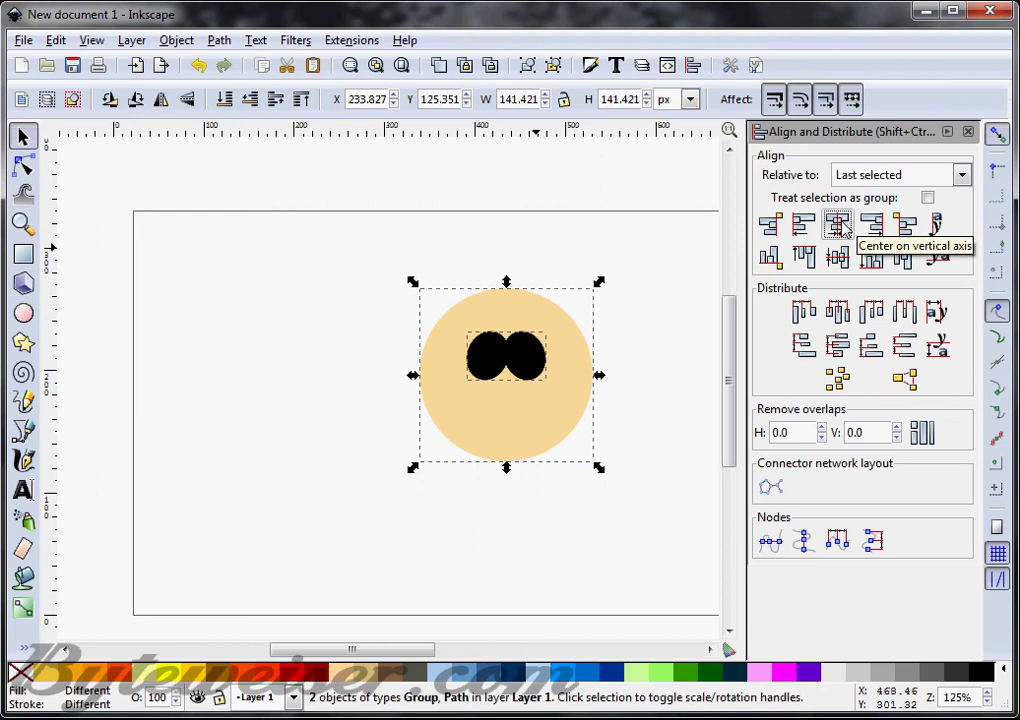
left_click(968, 134)
- Ungroup the eyes and change their fill from black to white
key("Escape")
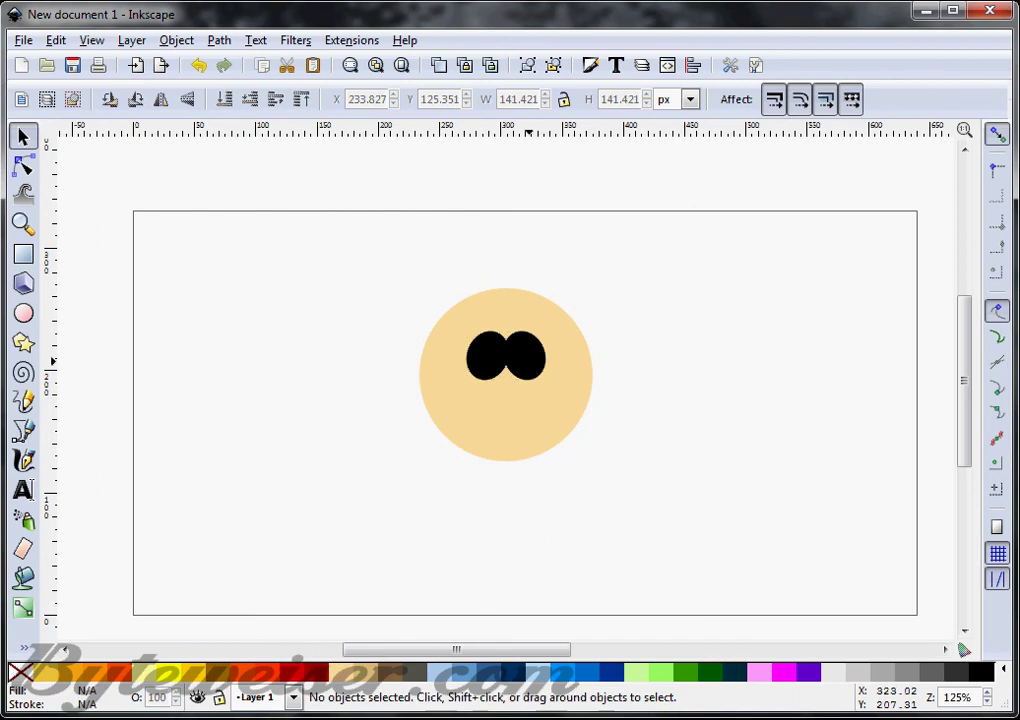
left_click(531, 367)
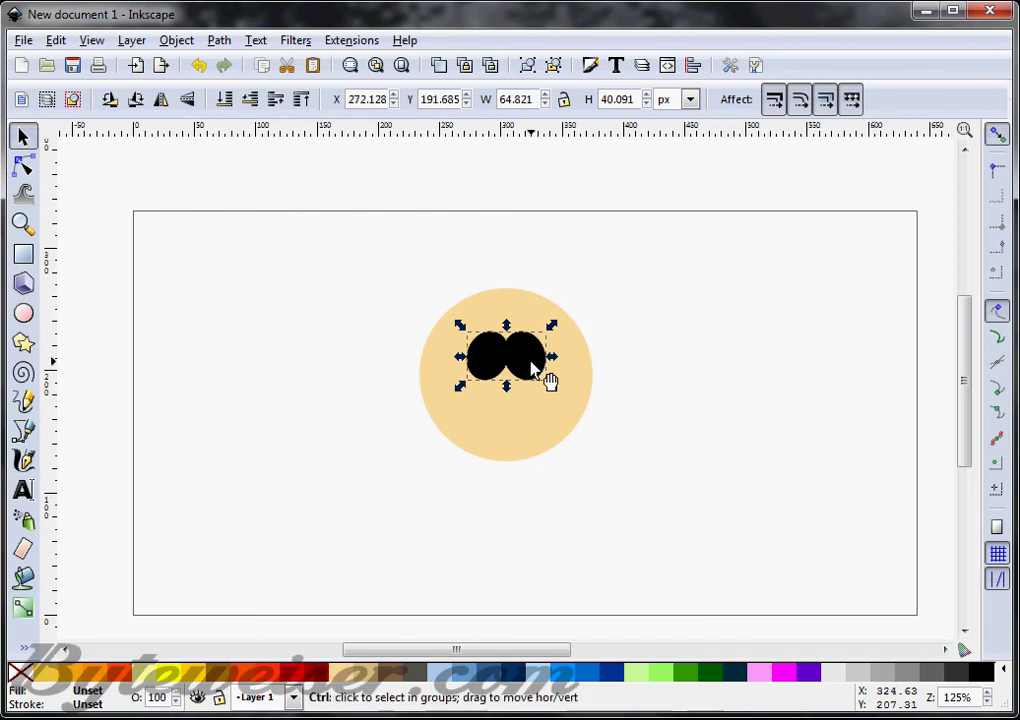
key("ctrl+shift+g")
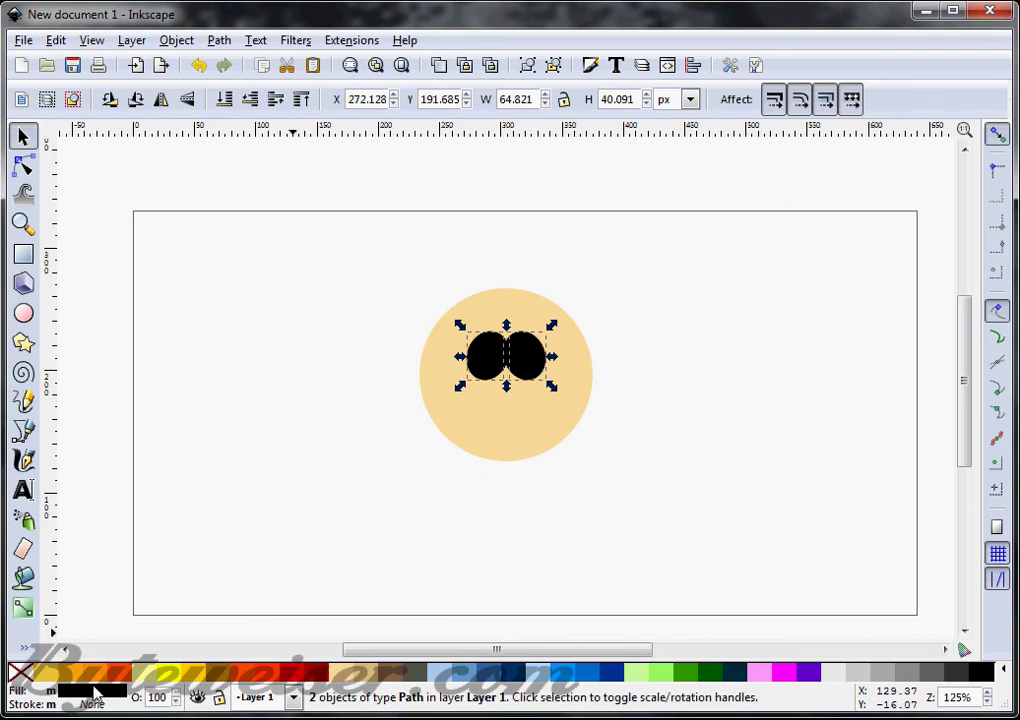
key("ctrl+shift+f")
left_click(797, 360)
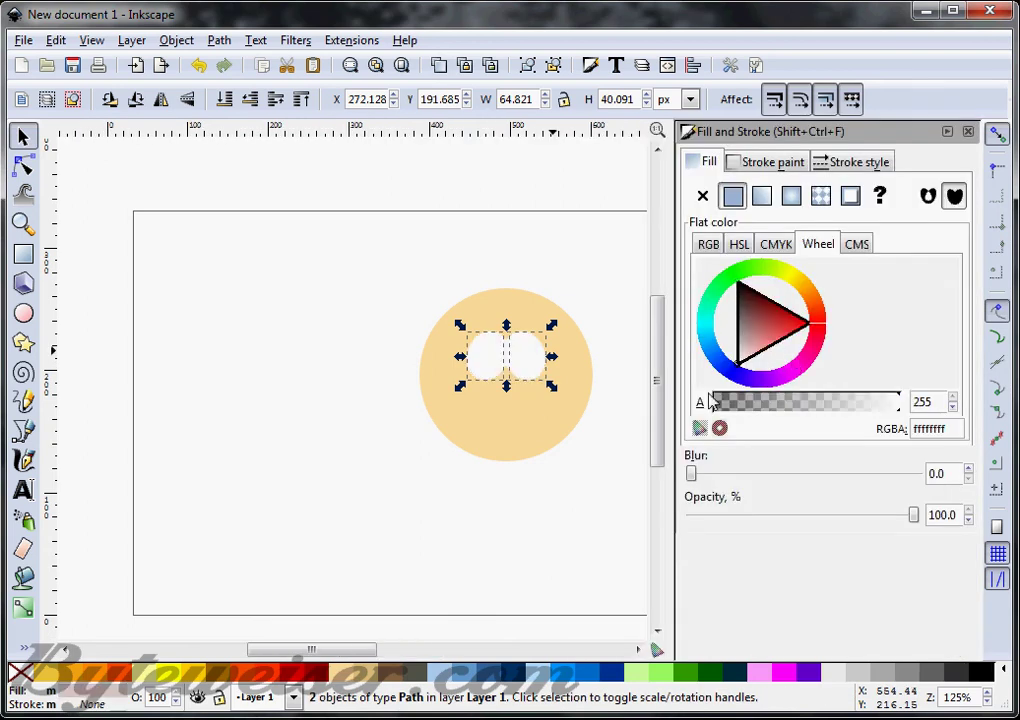
left_click(968, 131)
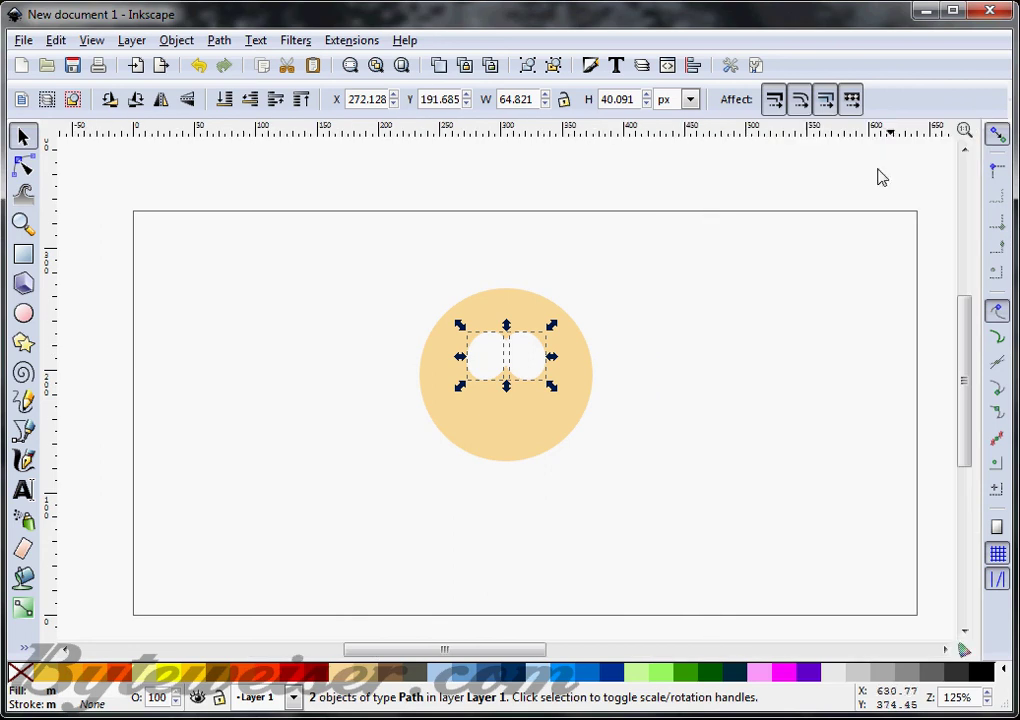
left_click(376, 323)
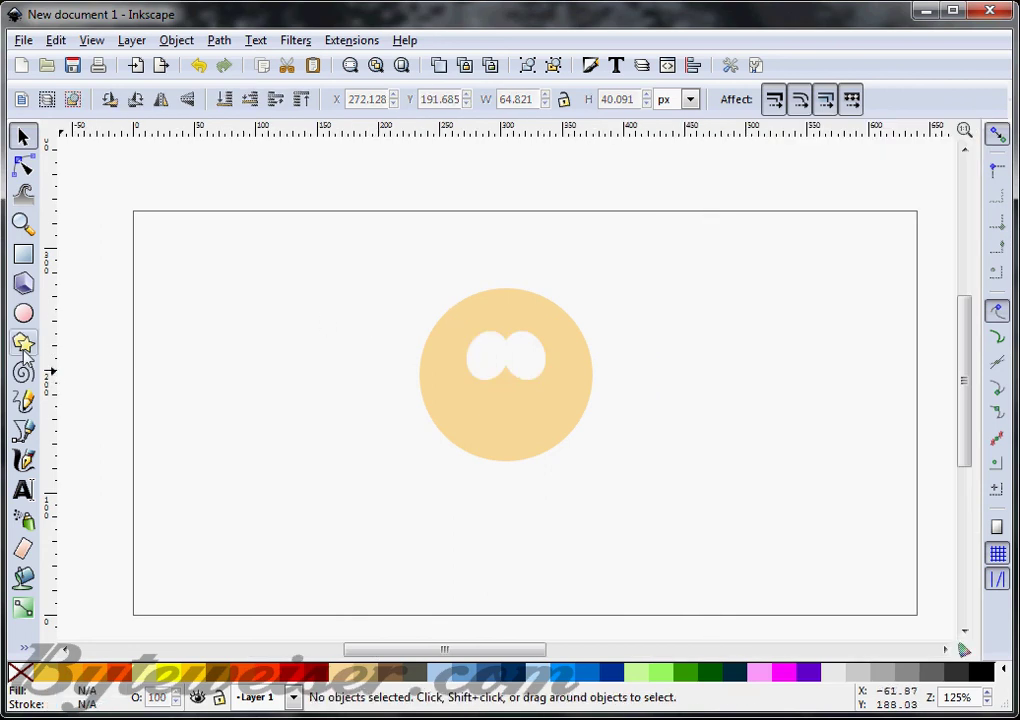
- Draw a small black circle, shrink it to about 58%, convert it to a path, place it in the left eye
left_click(23, 314)
key("ctrl")
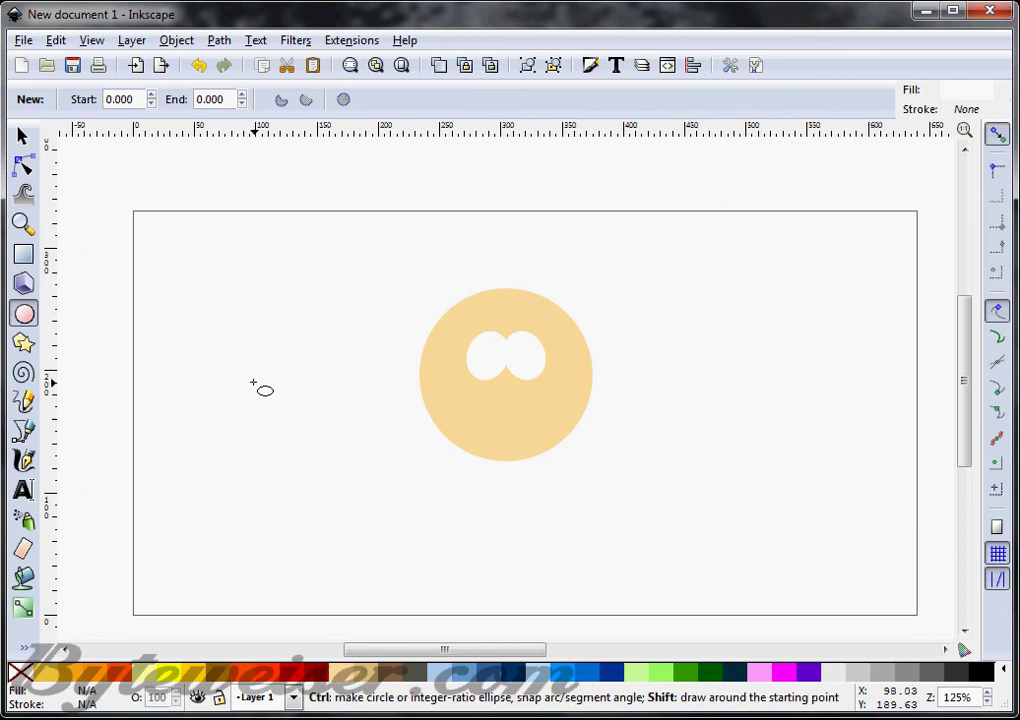
left_click_drag(253, 383, 272, 401)
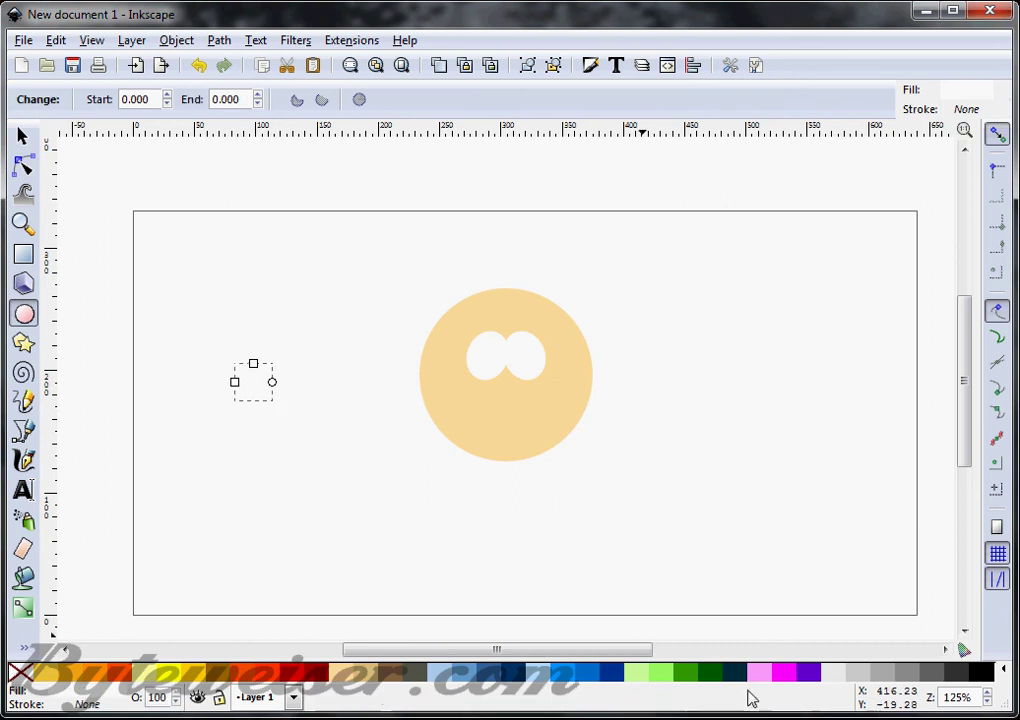
left_click(975, 673)
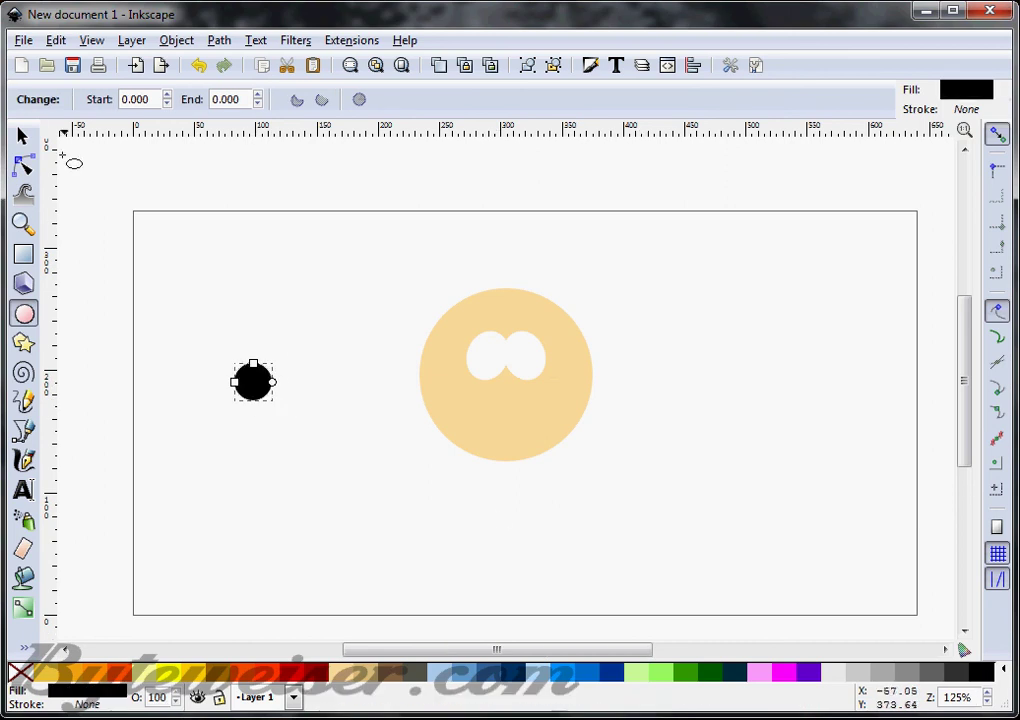
left_click(23, 135)
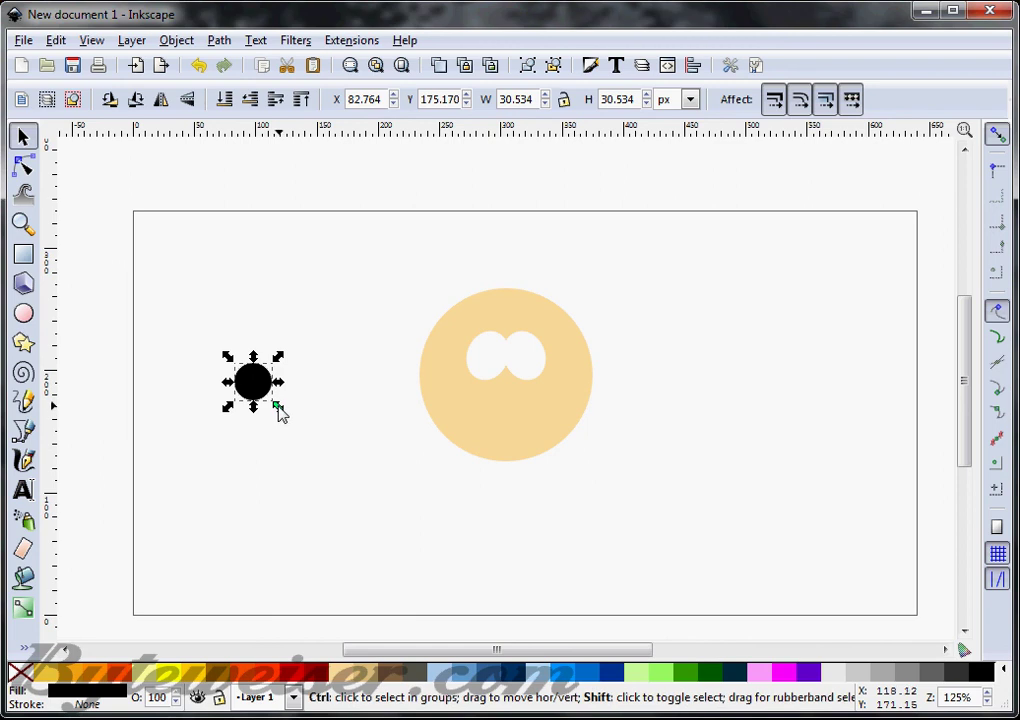
left_click_drag(278, 406, 269, 397)
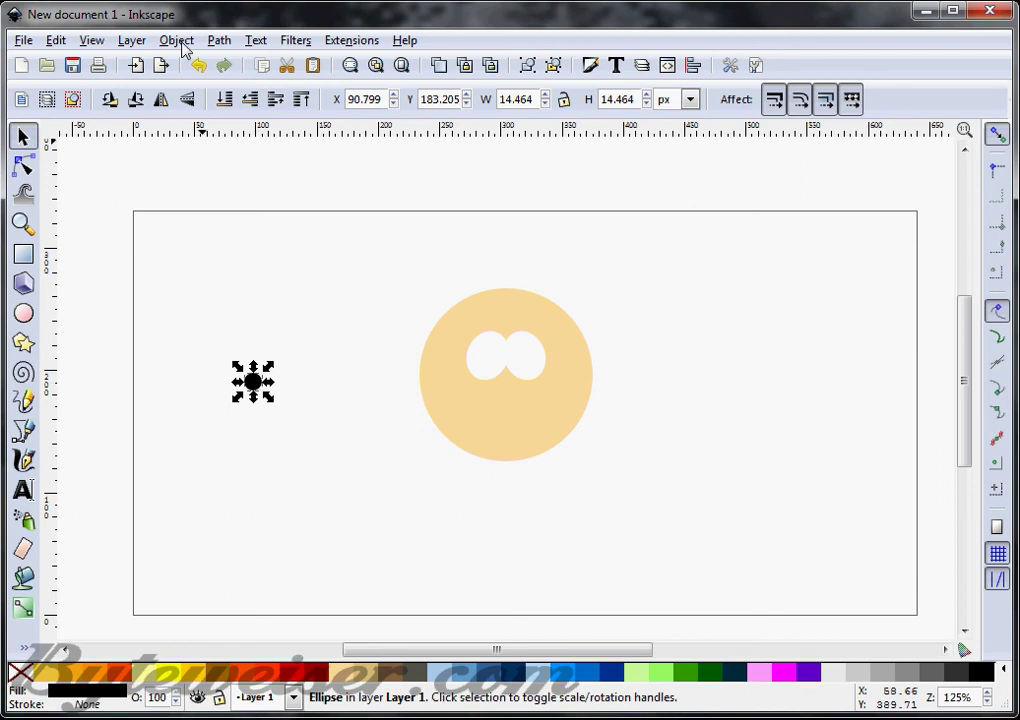
left_click(219, 40)
left_click(217, 63)
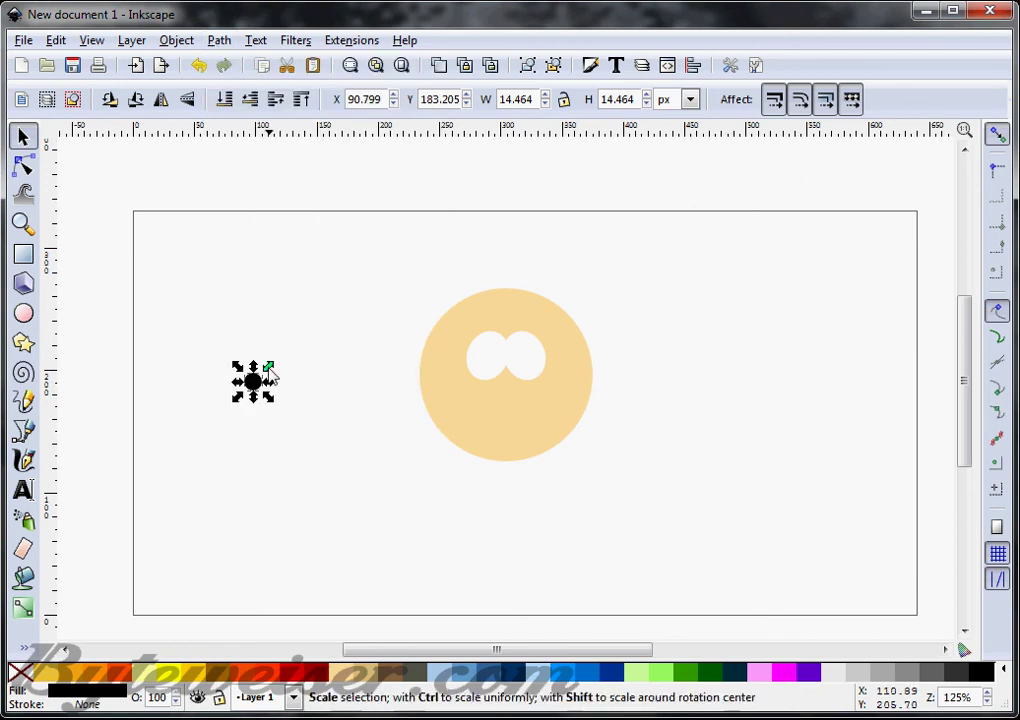
left_click_drag(256, 379, 496, 369)
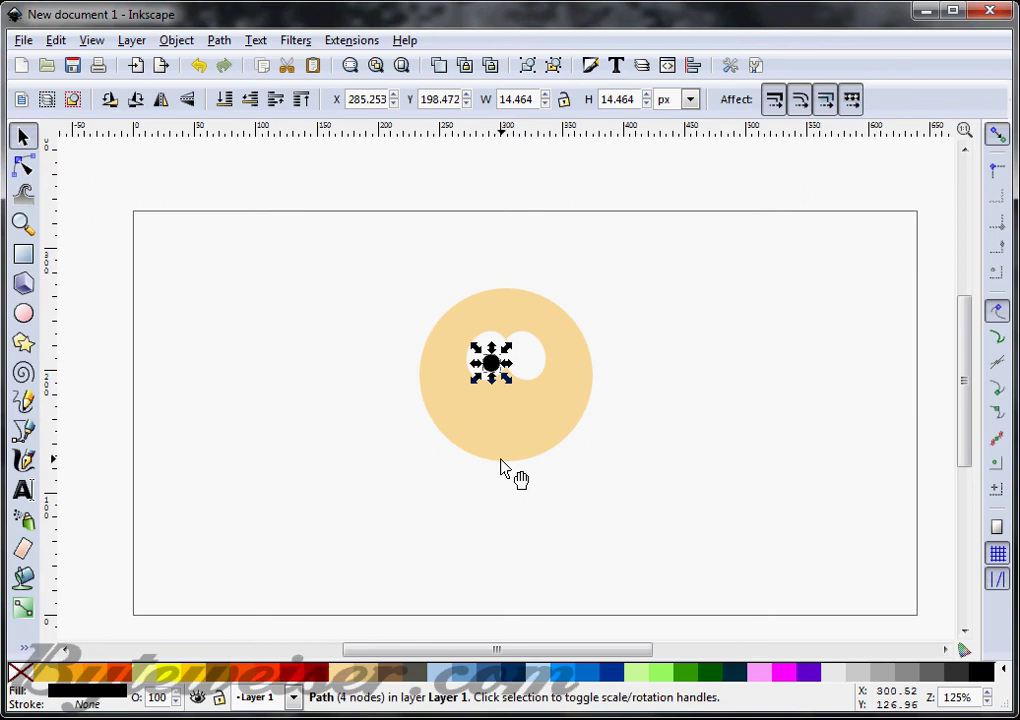
left_click(490, 519)
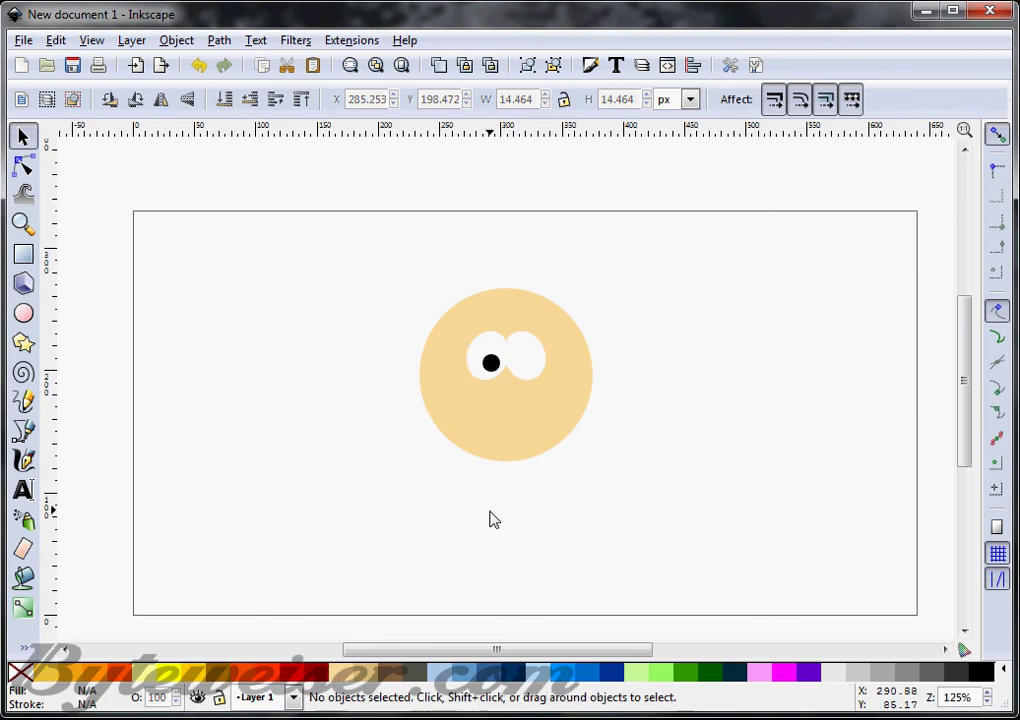
left_click(487, 368)
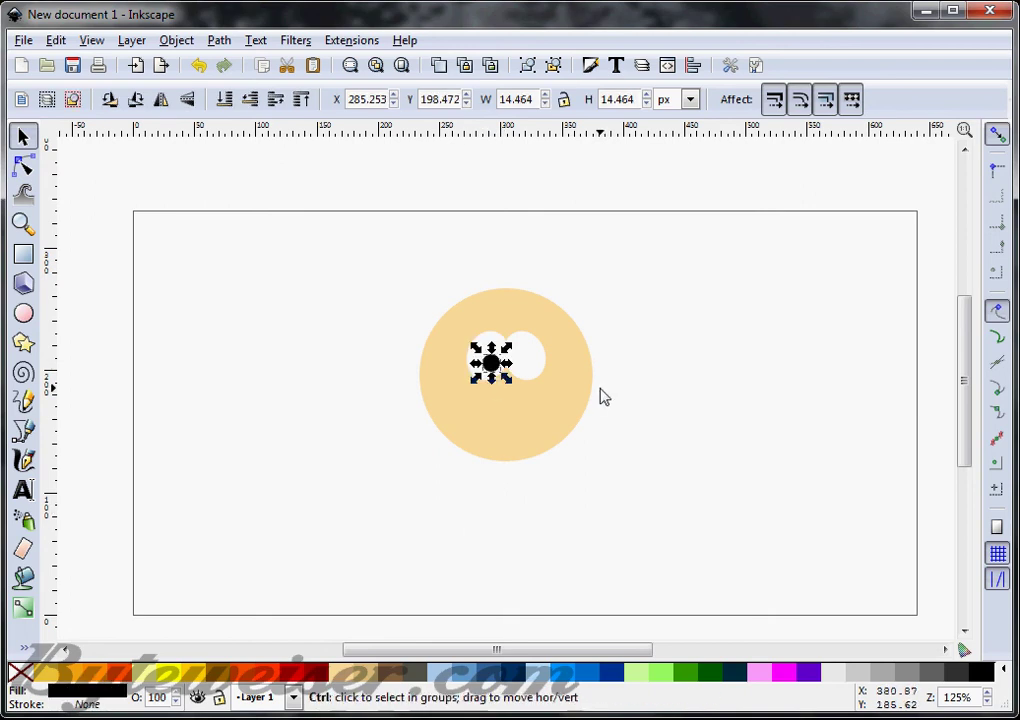
- Duplicate the pupil into the right eye and group the two pupils
key("Right")
key("Right")
key("Right")
key("Right")
key("Right")
key("Right")
key("Right")
key("Right")
key("Right")
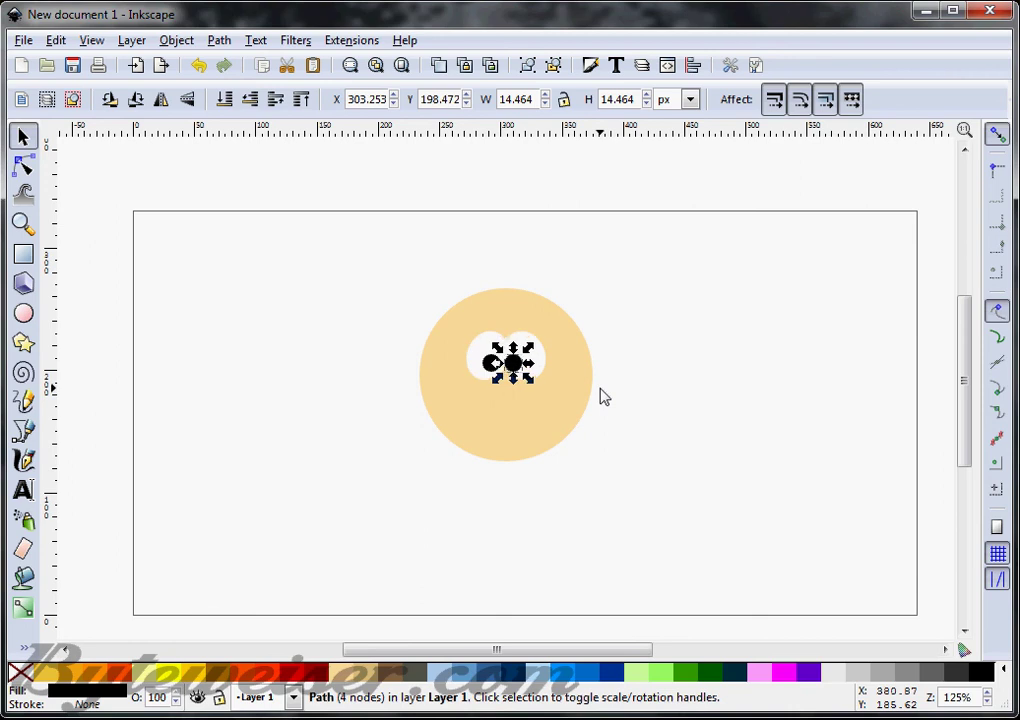
key("Right")
key("Right")
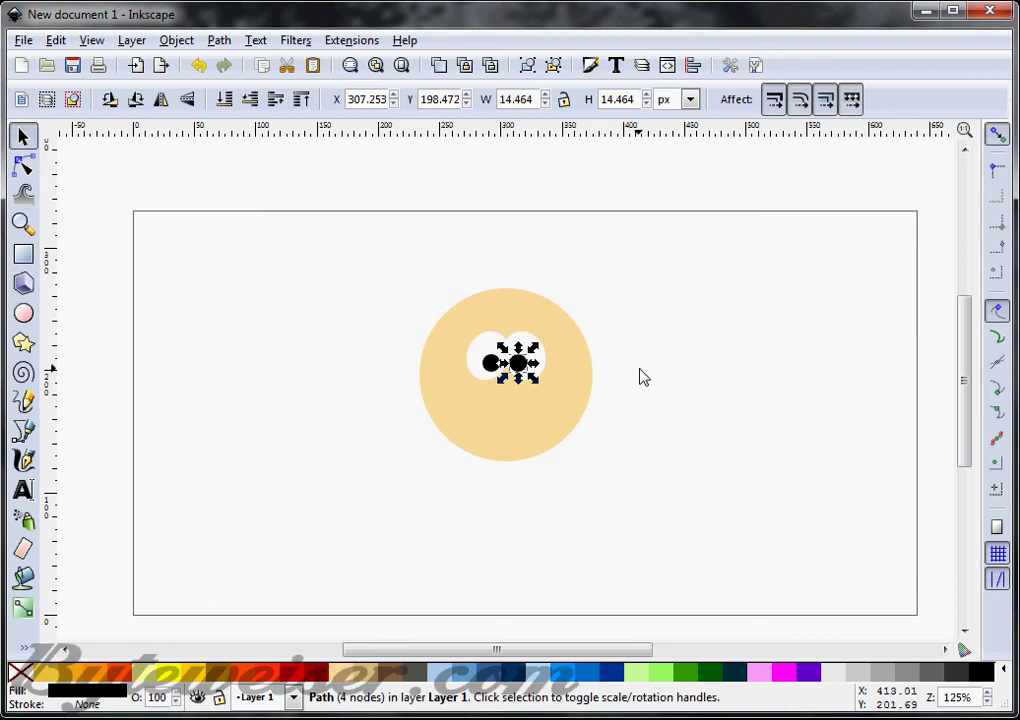
left_click(638, 386)
left_click(519, 366, "shift")
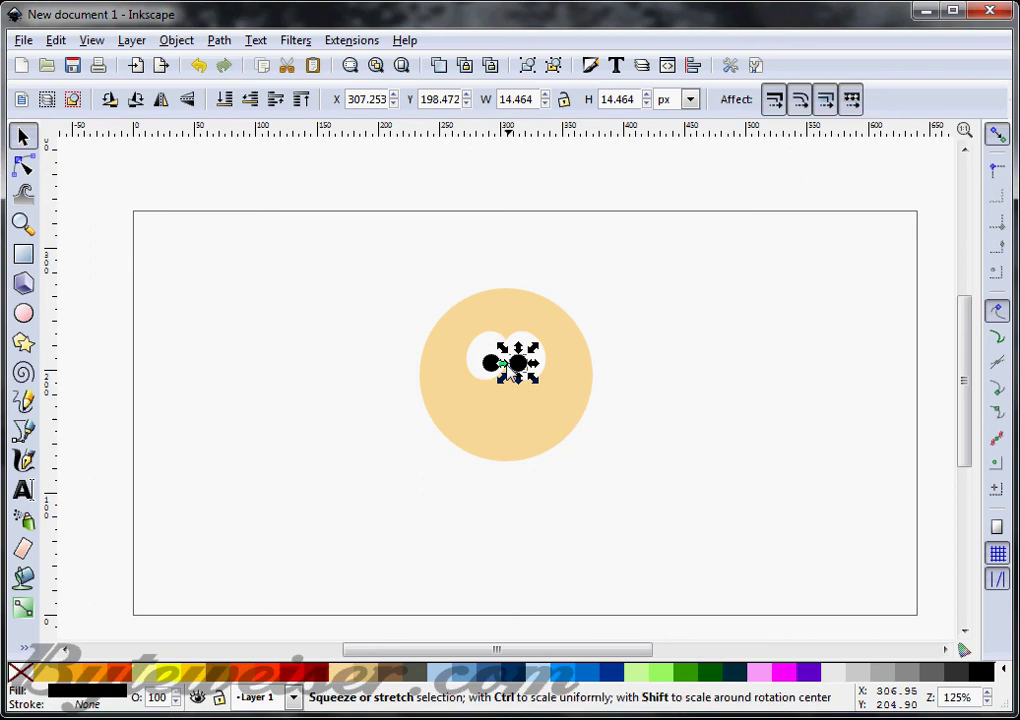
left_click(492, 365, "shift")
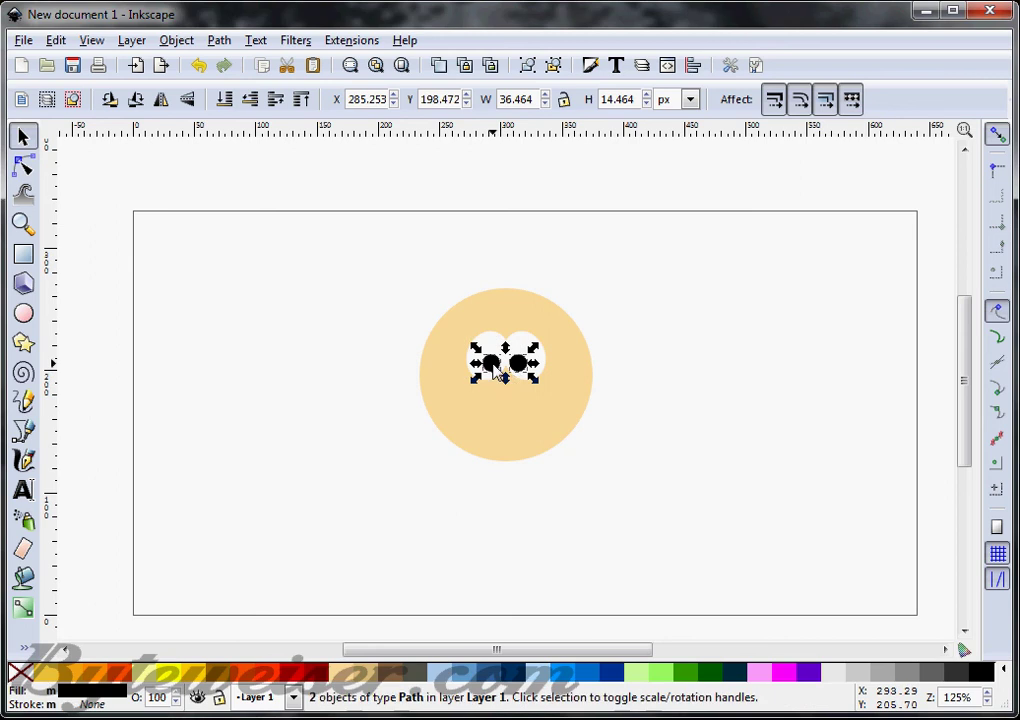
key("ctrl")
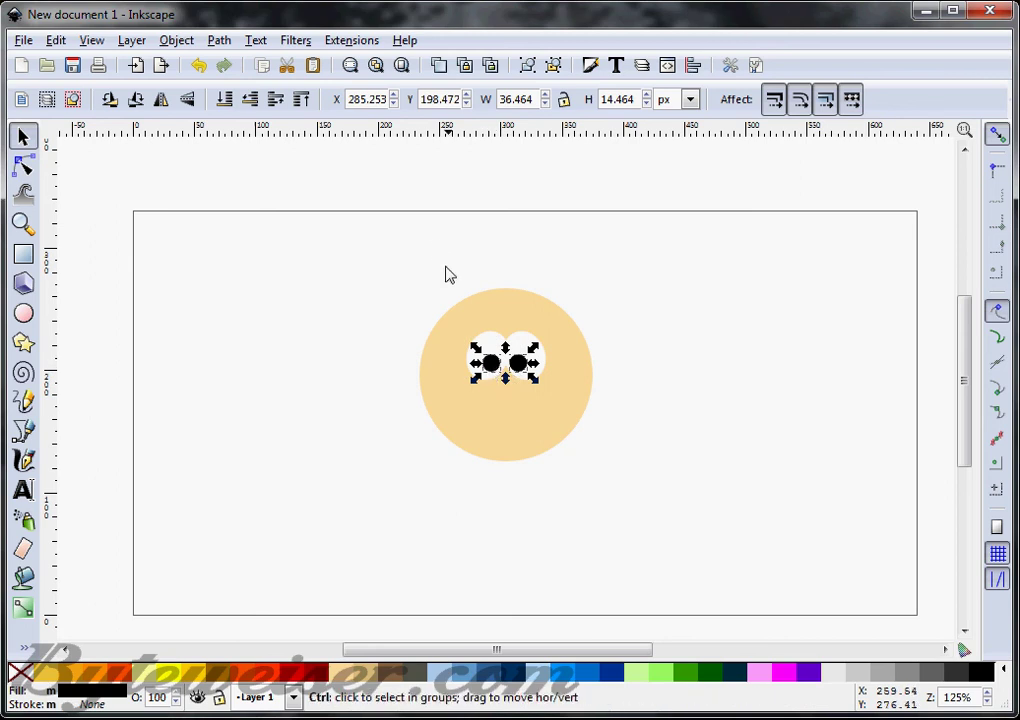
key("ctrl+g")
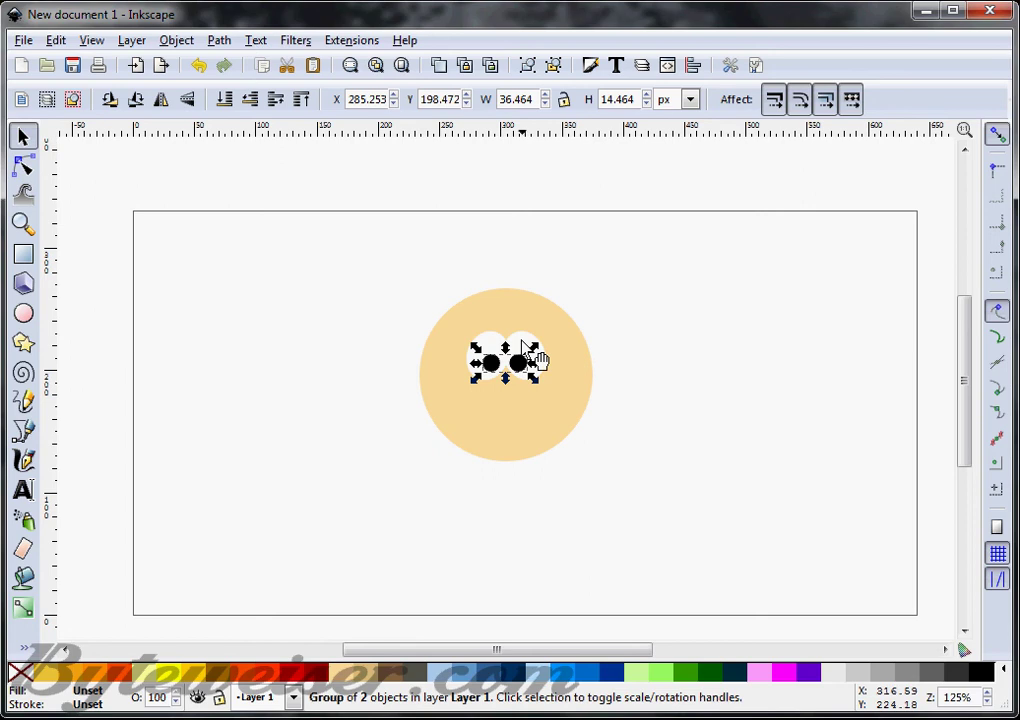
- Group the two eye whites, then select them together with the pupils group
left_click(657, 333)
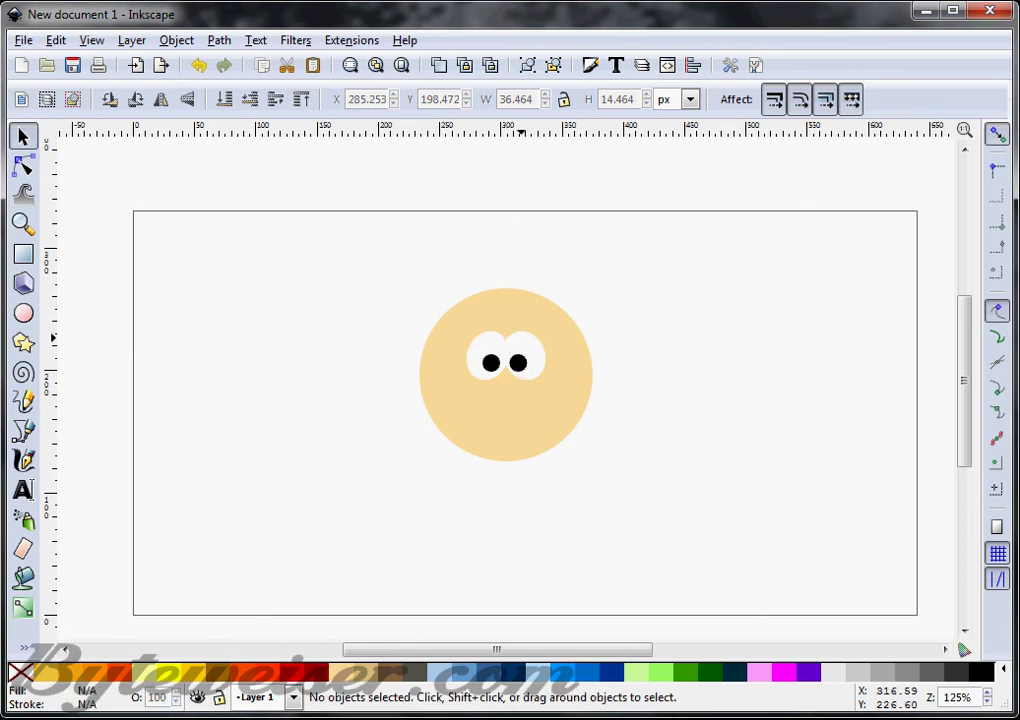
left_click(487, 343)
left_click(522, 343, "shift")
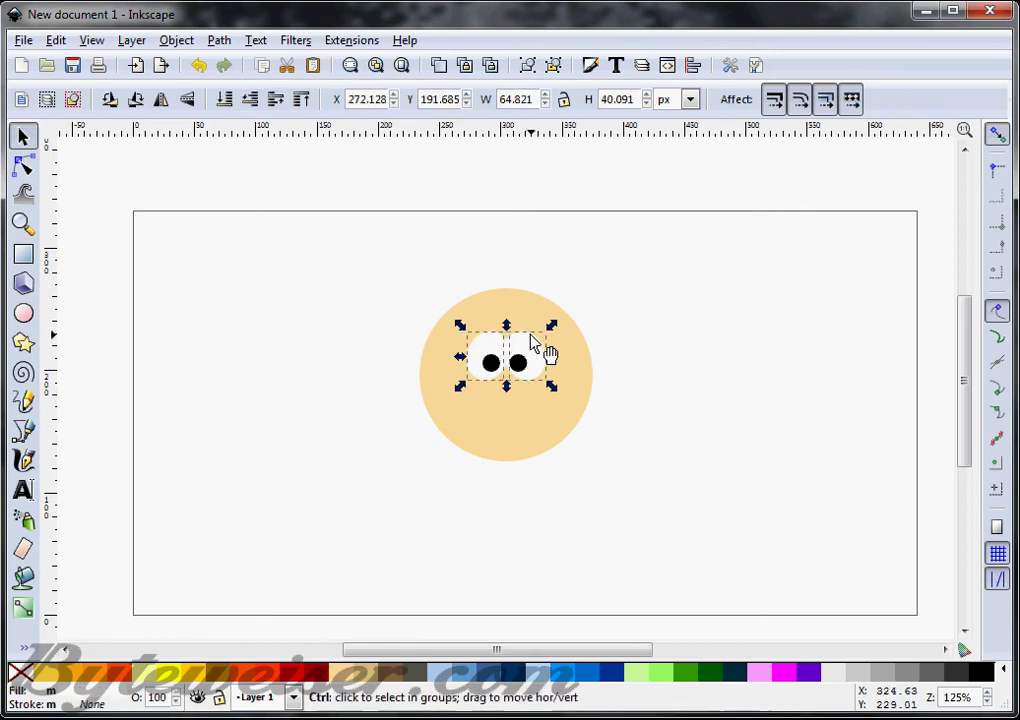
key("ctrl+g")
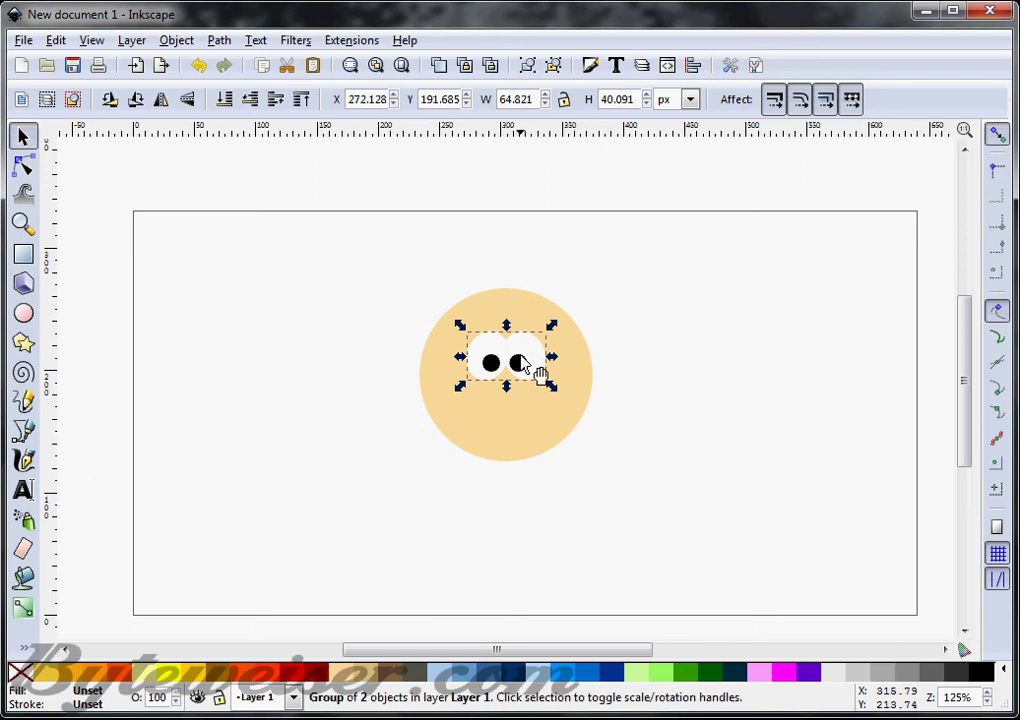
key("shift")
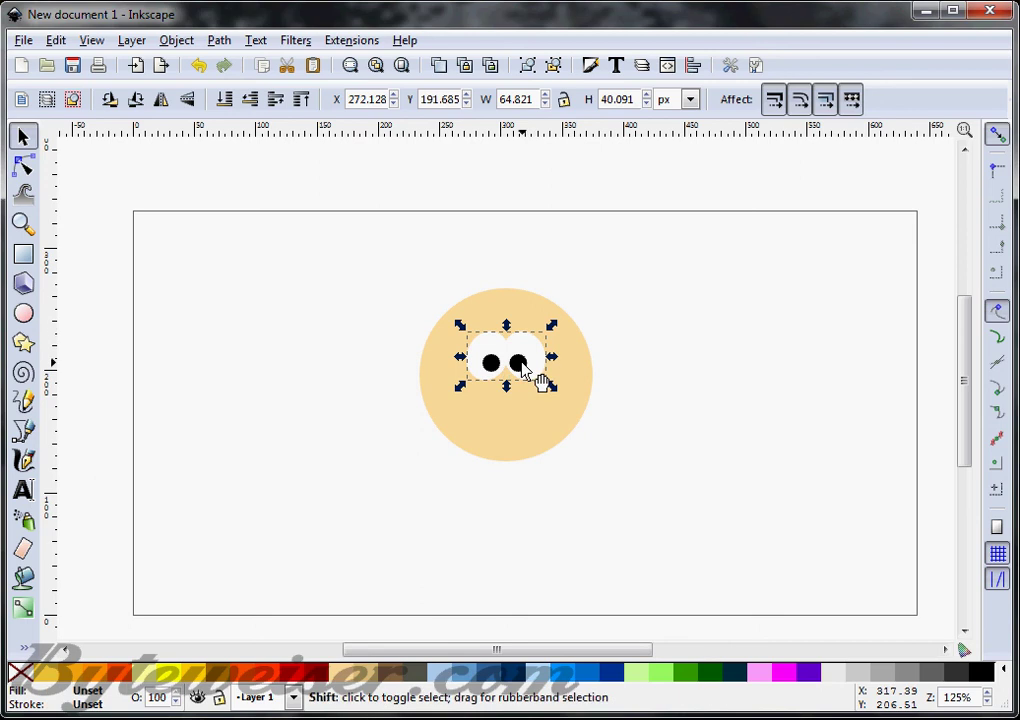
left_click(521, 367, "shift")
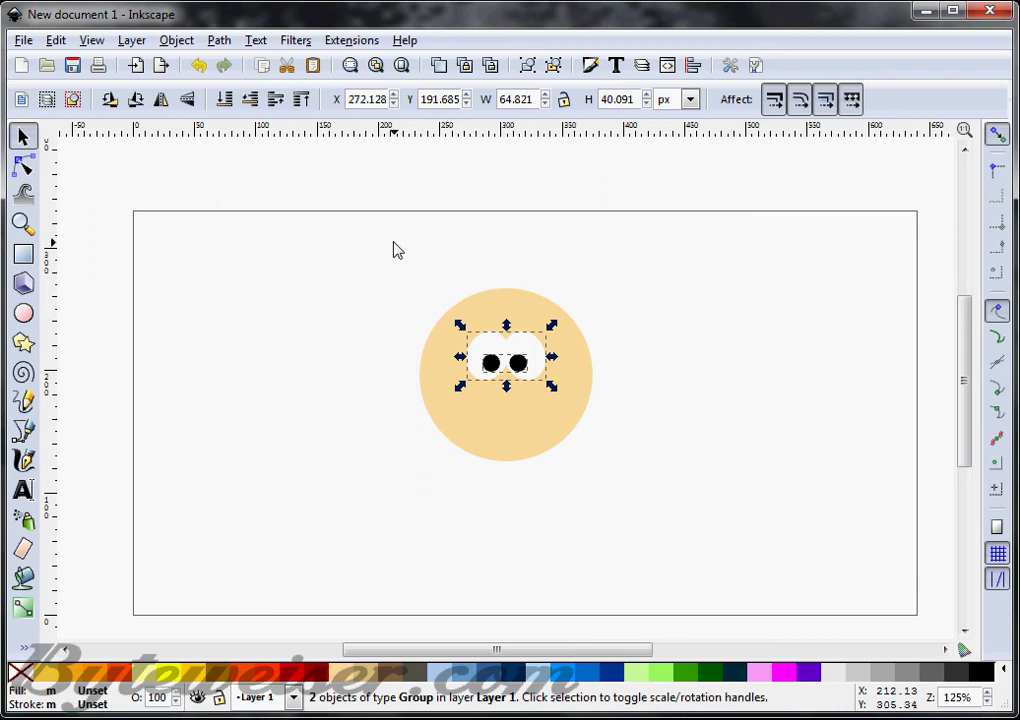
left_click(219, 40)
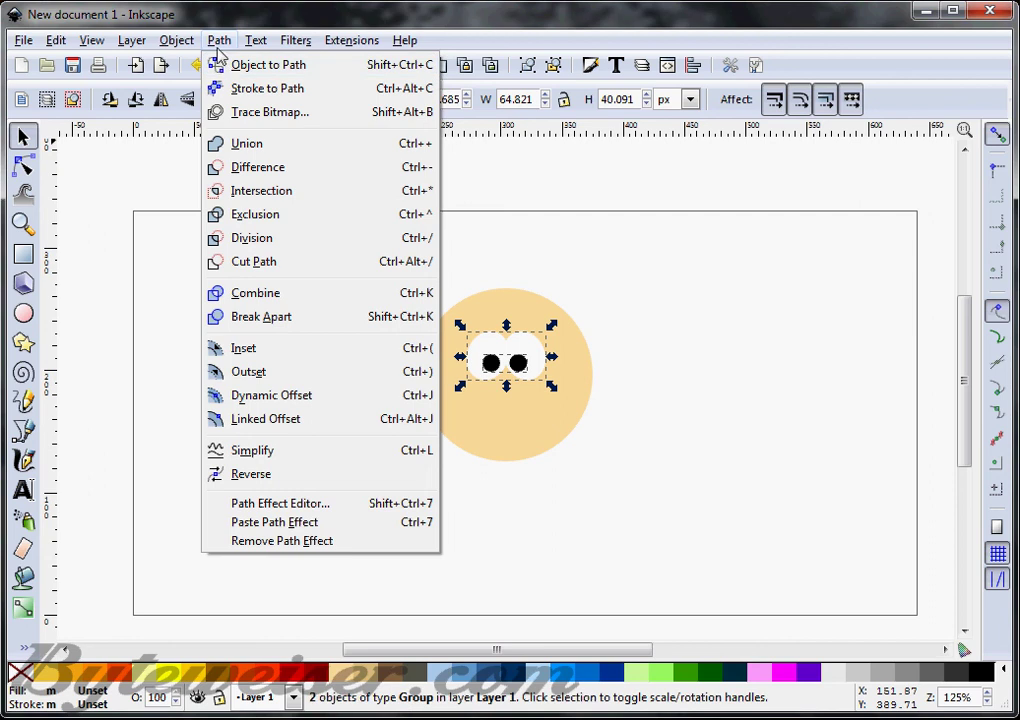
- Centre the pupils group horizontally on the eye whites, relative to the first selected object
mouse_move(171, 41)
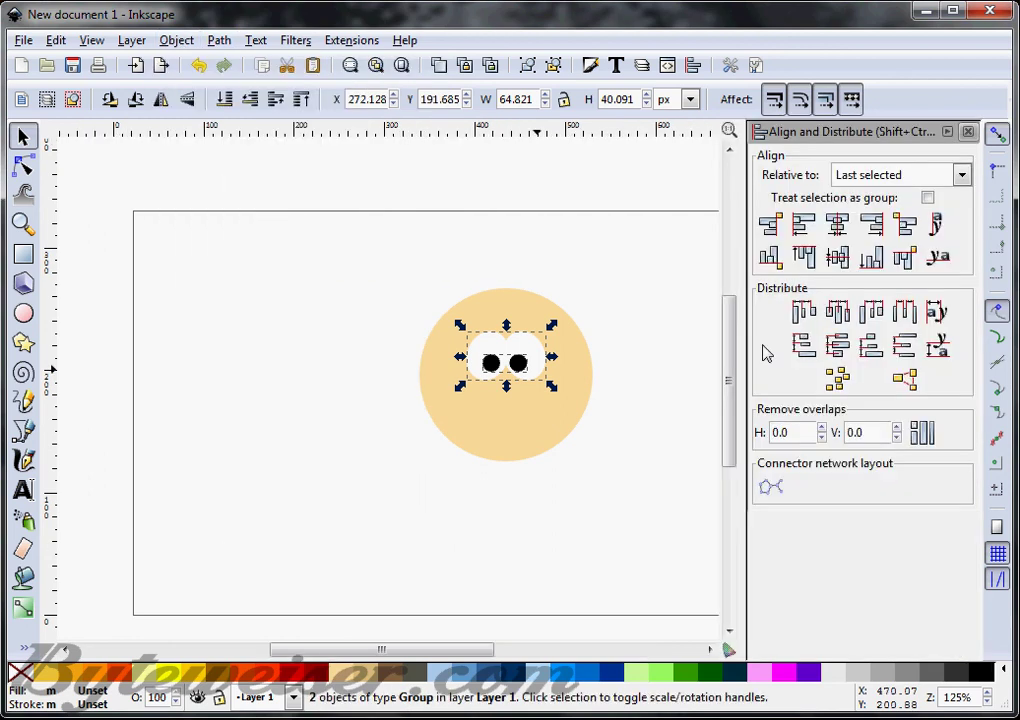
left_click(962, 177)
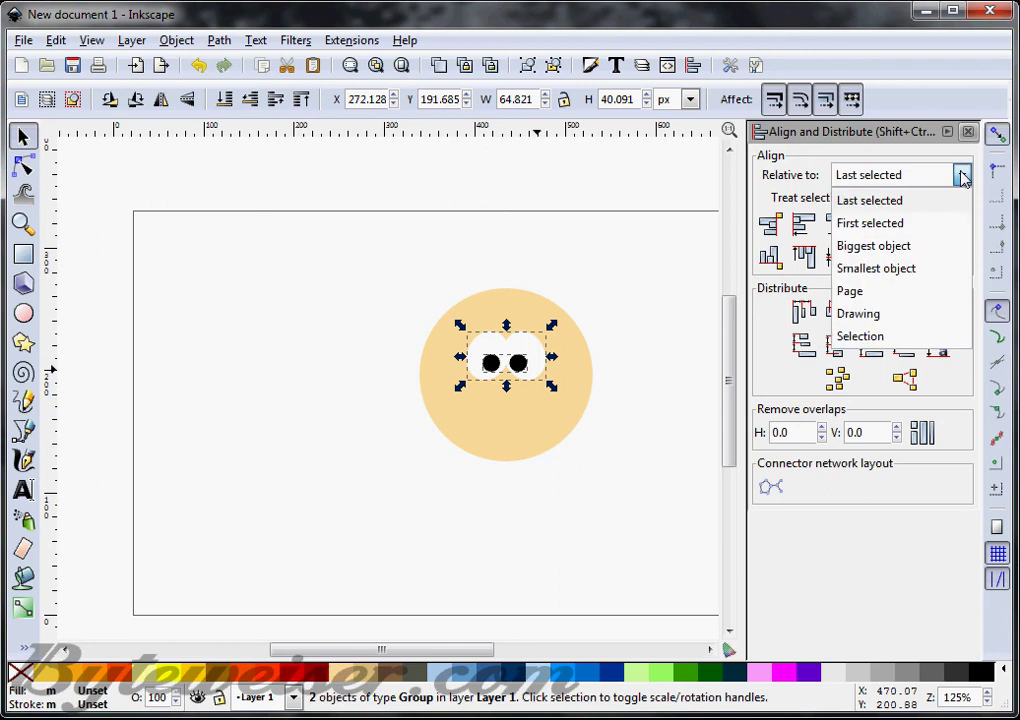
left_click(921, 224)
left_click(837, 229)
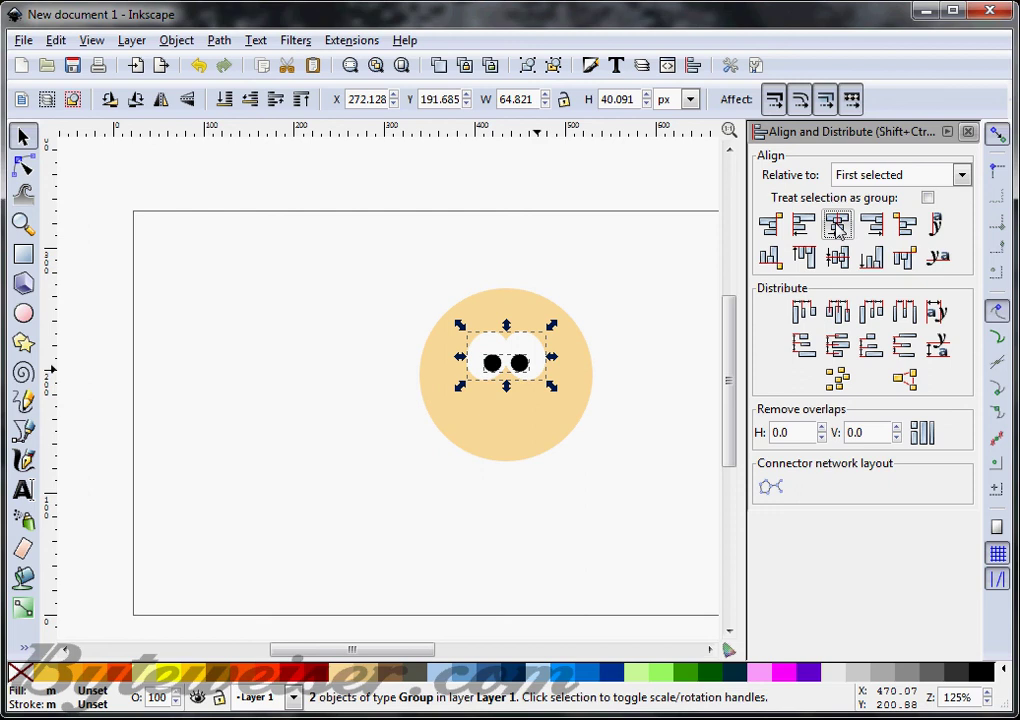
left_click(968, 132)
left_click(690, 330)
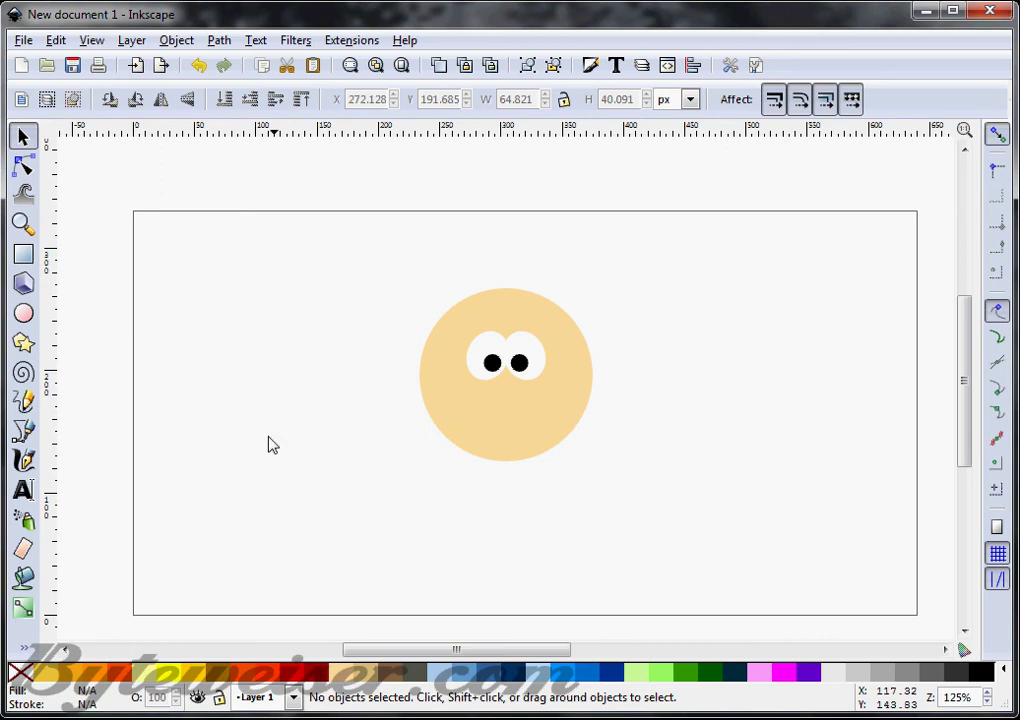
- Draw a closed three-point triangle below the eyes with black fill and no stroke
left_click(24, 430)
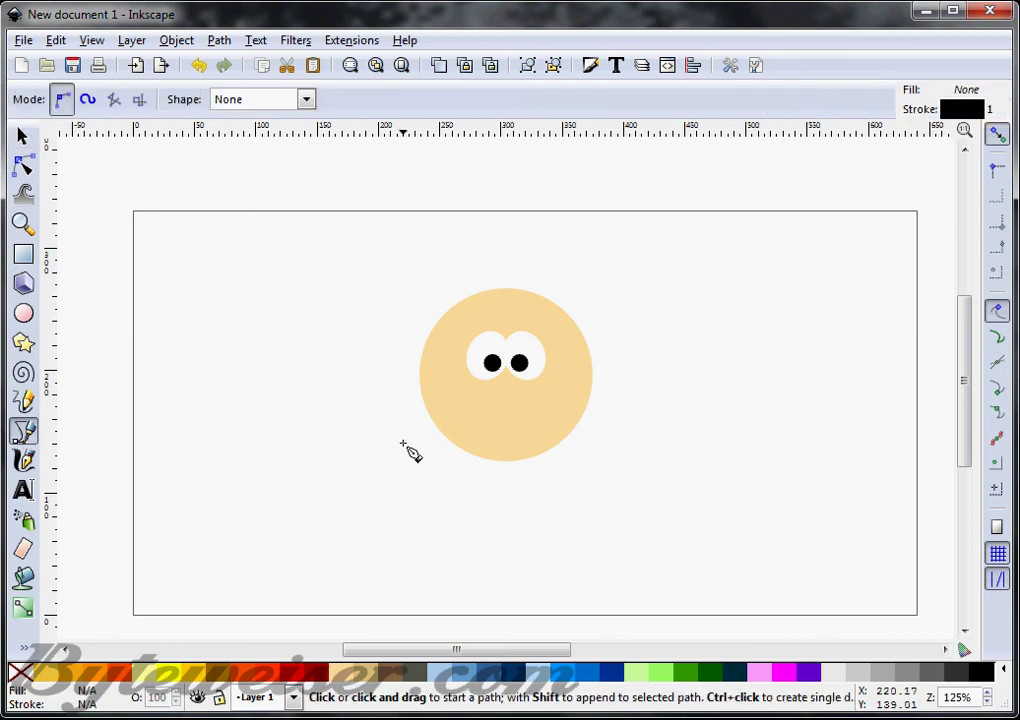
left_click(473, 405)
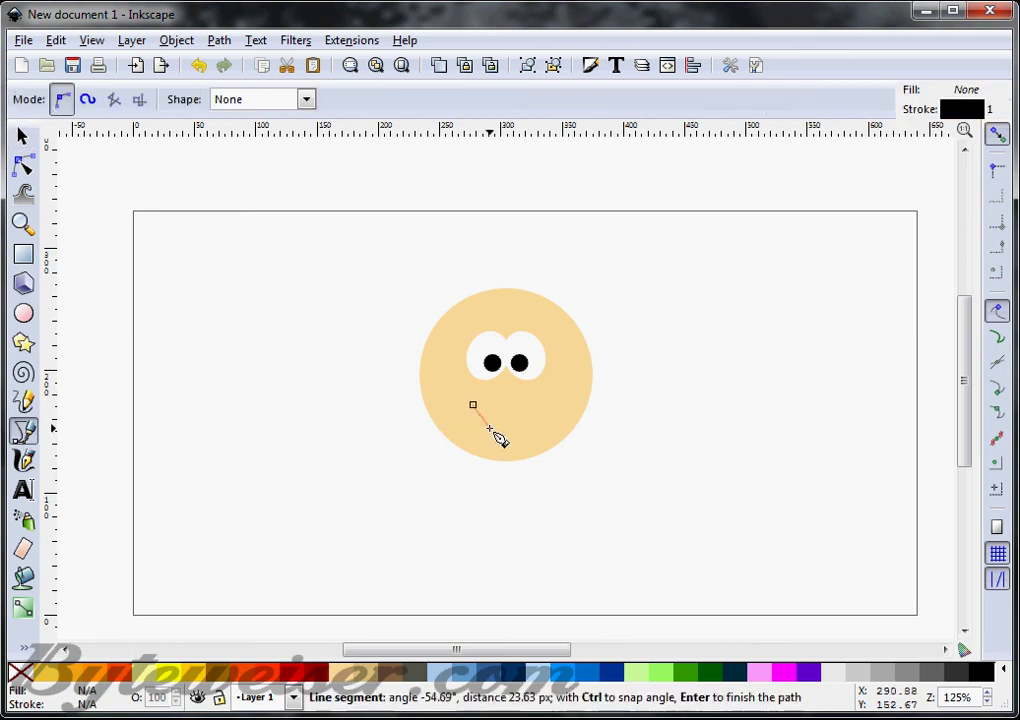
left_click(490, 431)
left_click(533, 405)
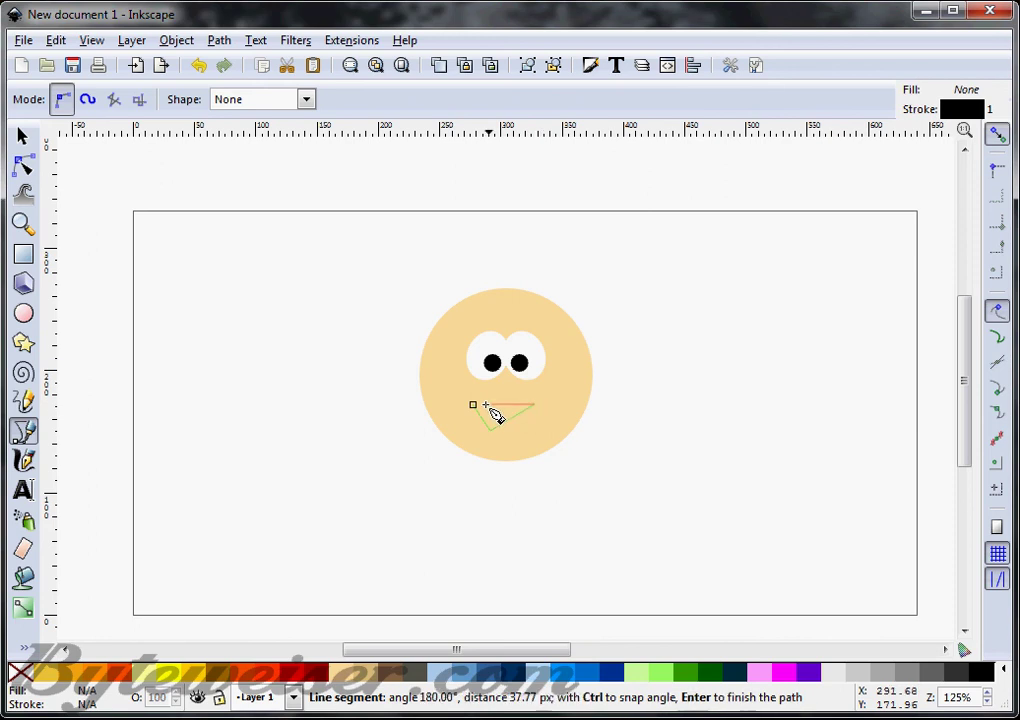
left_click(474, 406)
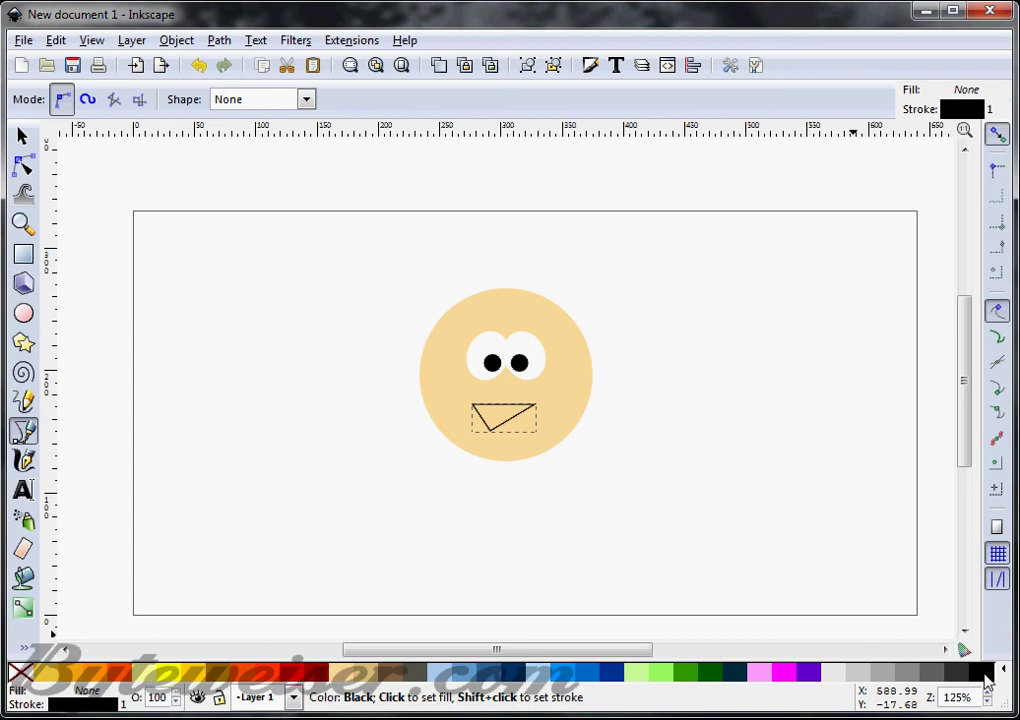
left_click(985, 680)
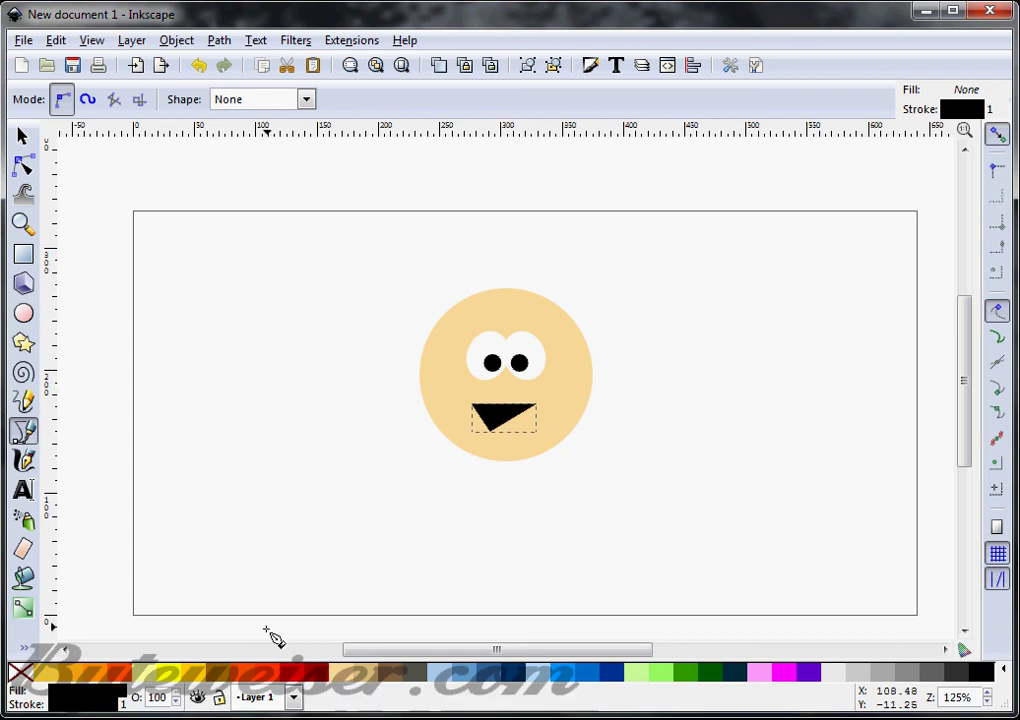
left_click(21, 676, "shift")
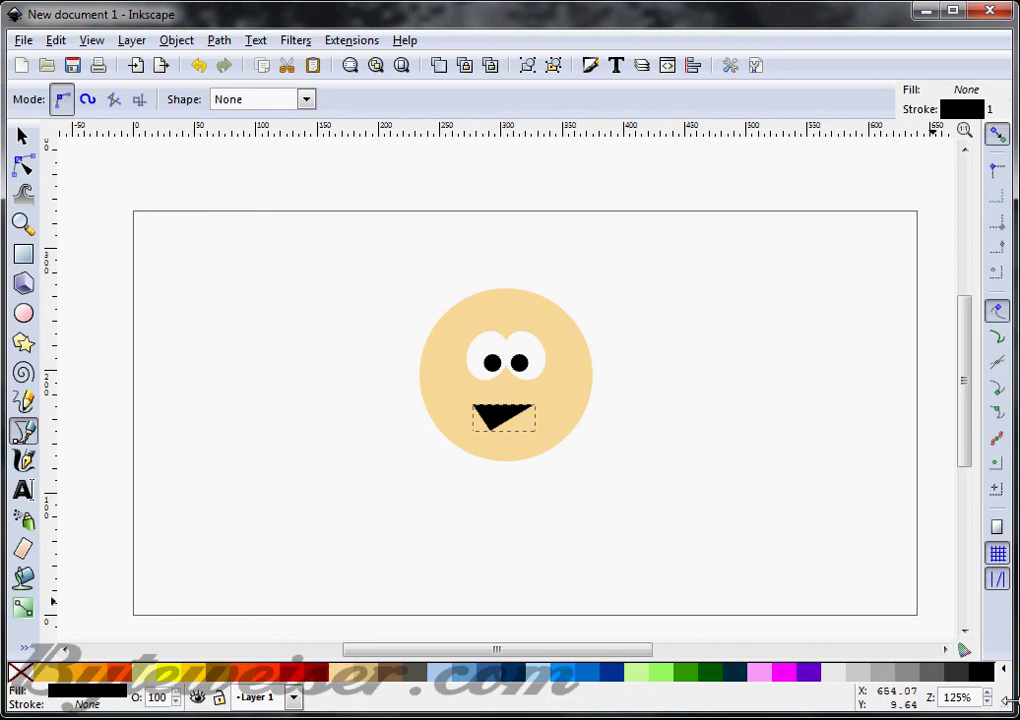
- Draw a four-corner strip over the mouth's top edge with flat white fill and no stroke
scroll(790, 556, "up", 5)
scroll(733, 510, "down", 2)
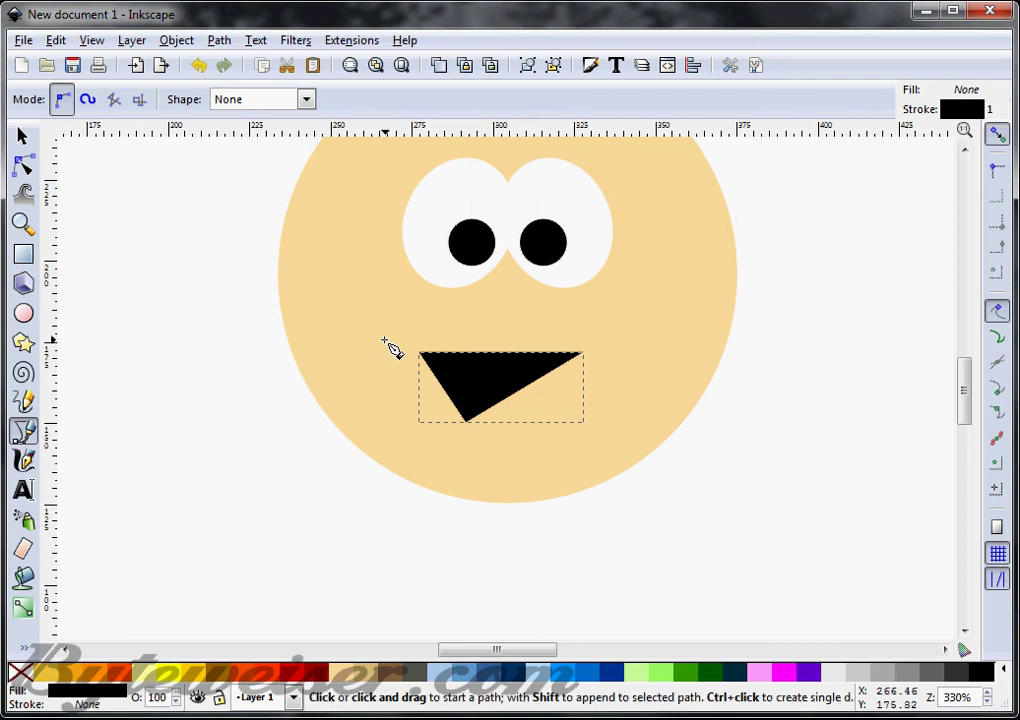
left_click(397, 342)
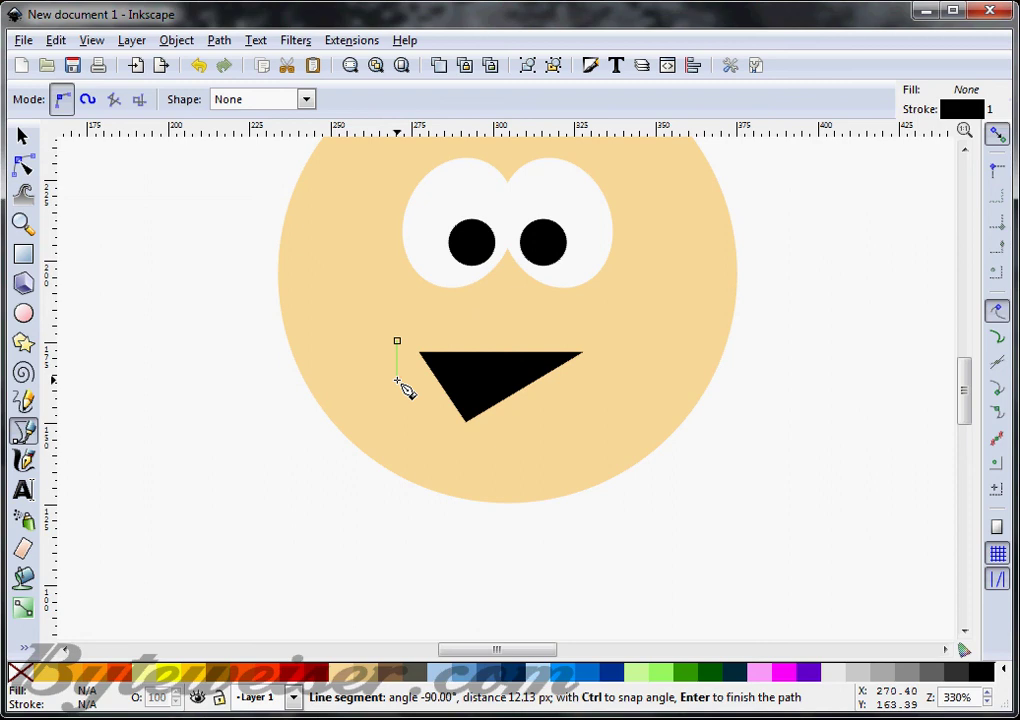
left_click(397, 378)
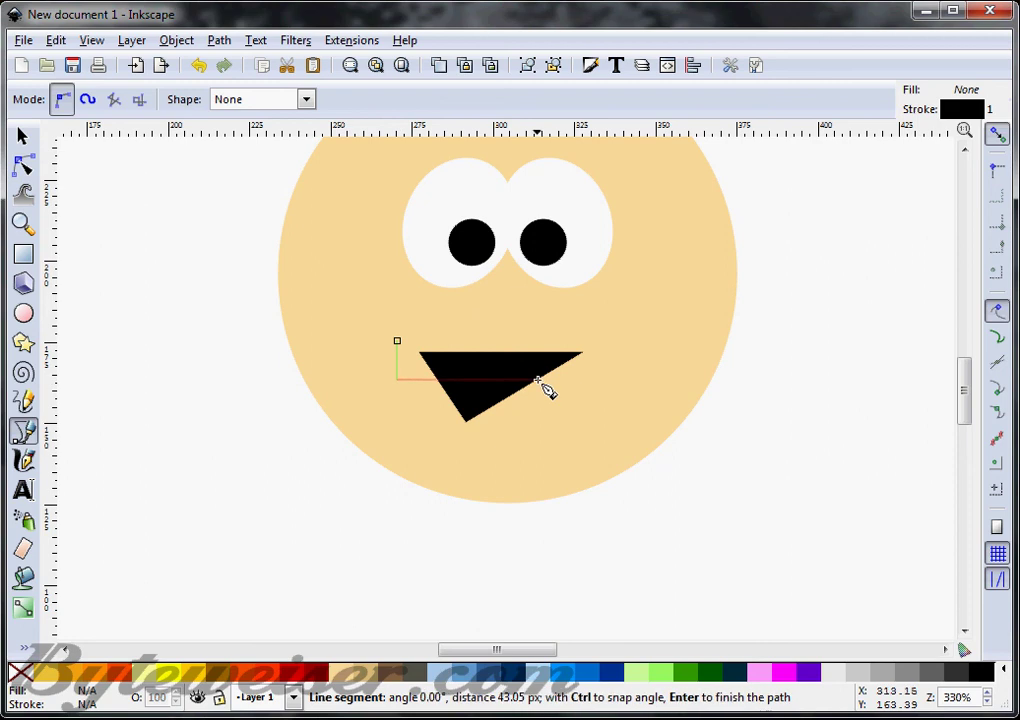
left_click(598, 379)
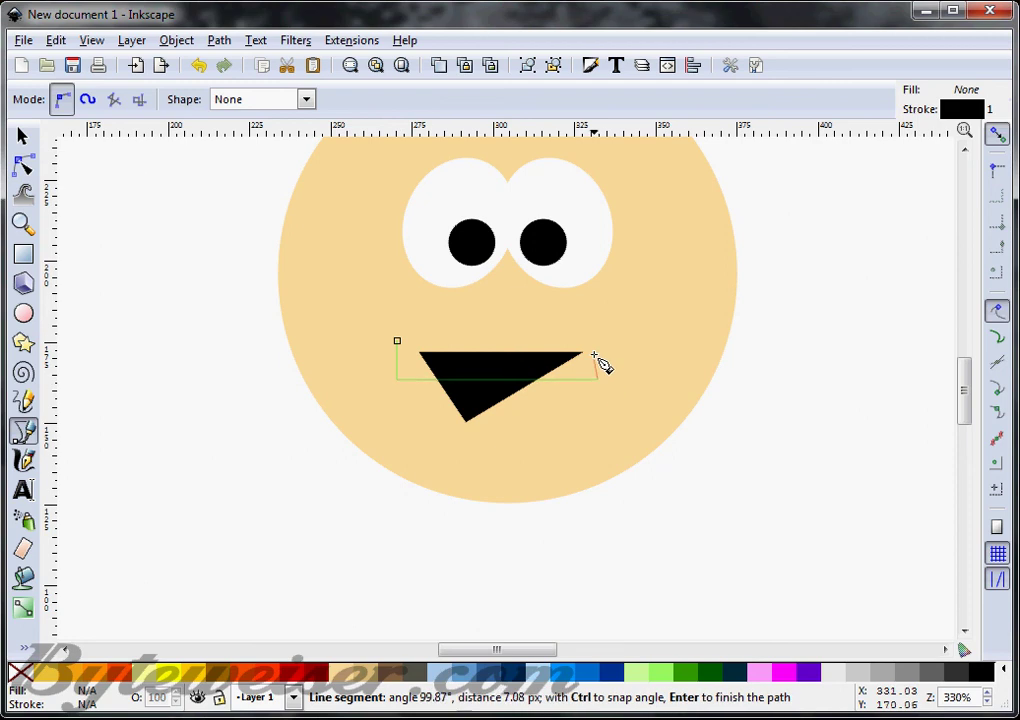
left_click(598, 338)
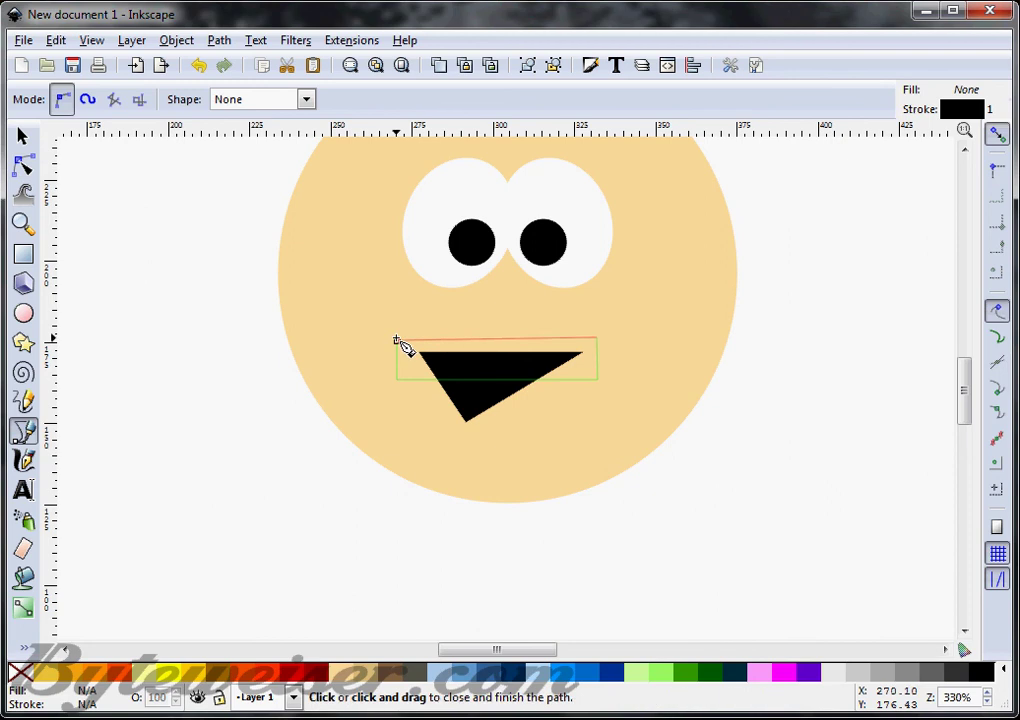
left_click(398, 342)
key("s")
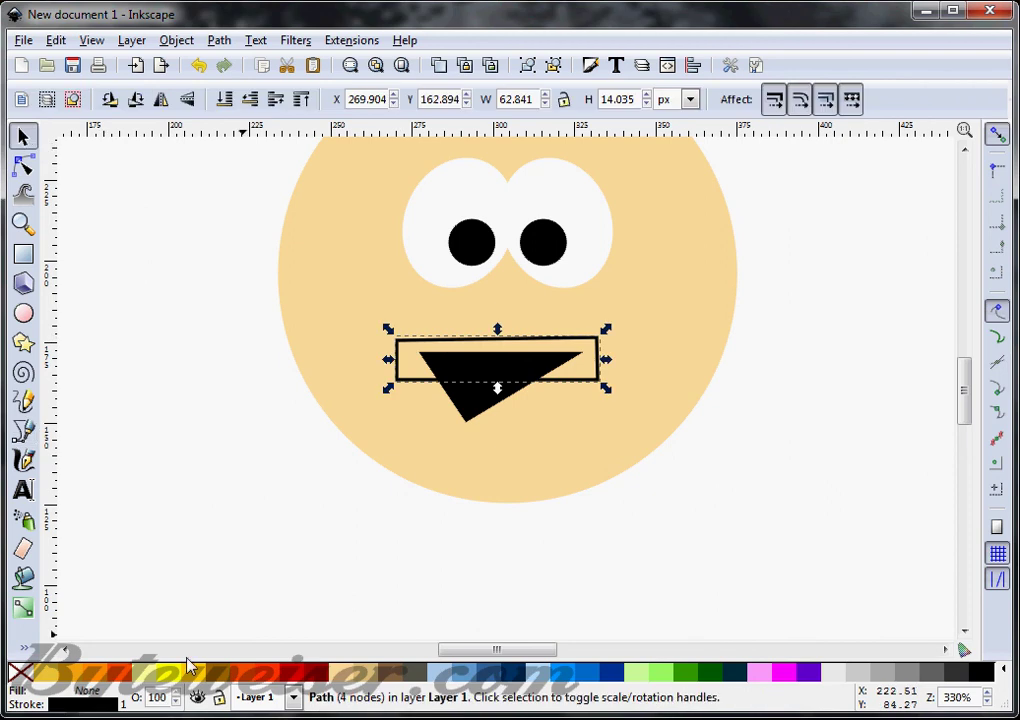
left_click(76, 692)
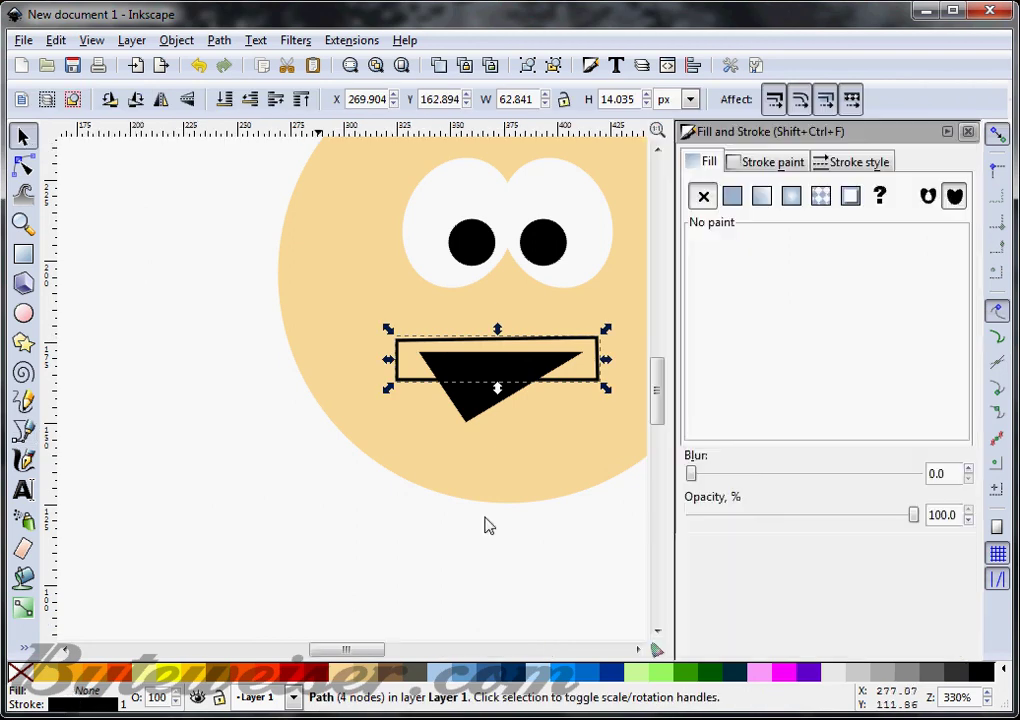
left_click(732, 196)
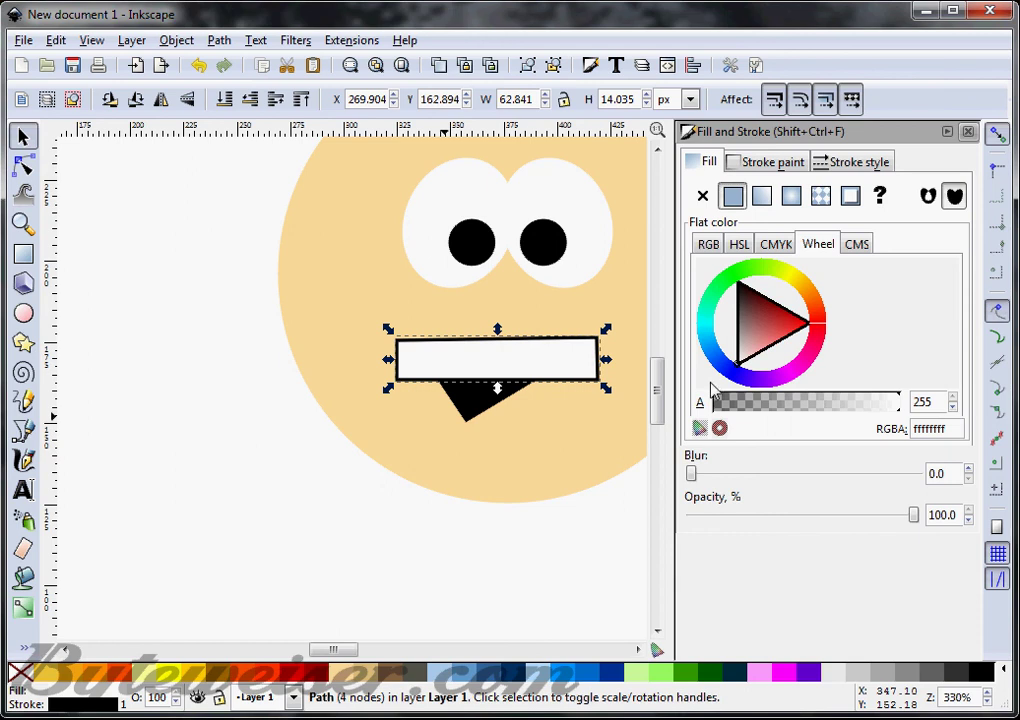
left_click(22, 676, "shift")
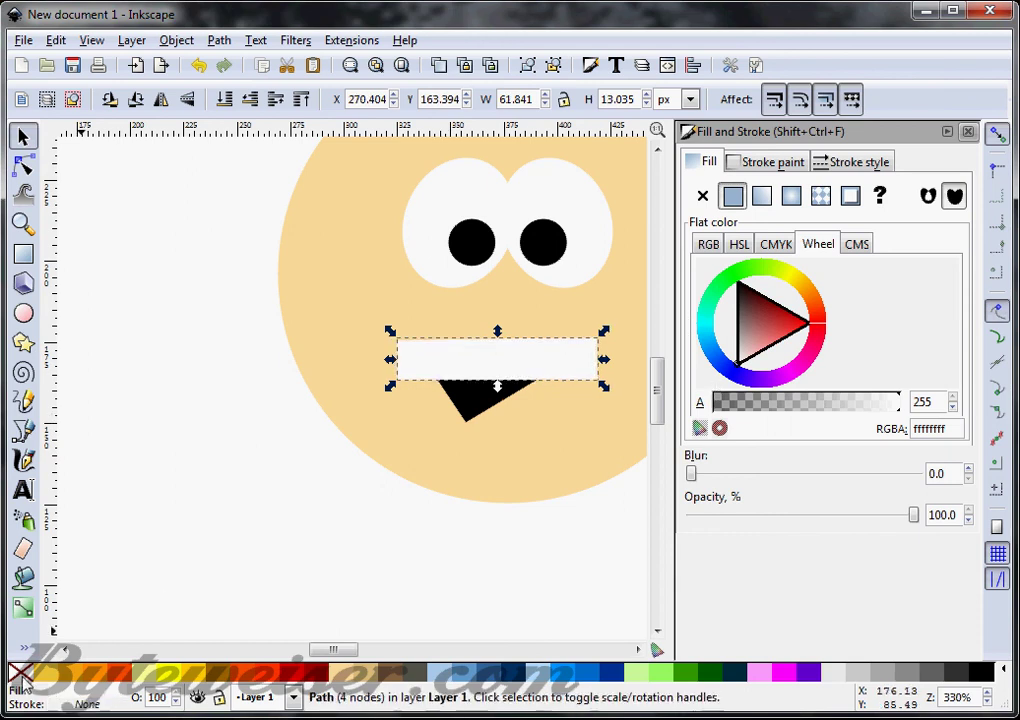
left_click(967, 132)
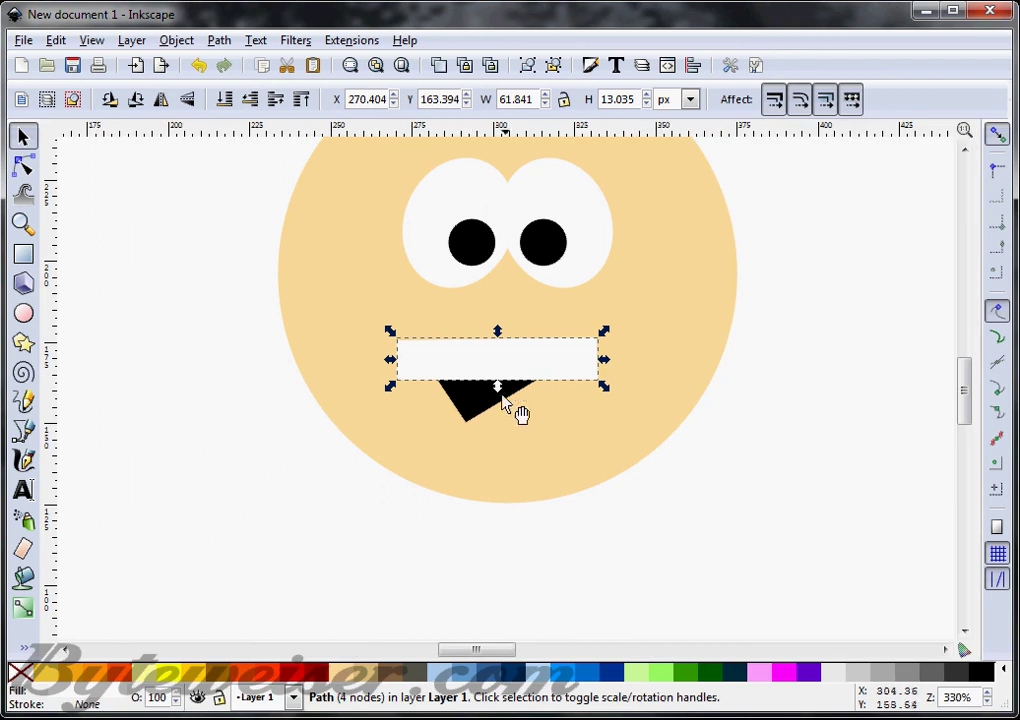
- Duplicate the black triangle and intersect it with the white strip, leaving 50.625 × 8.563 px teeth
left_click(475, 405)
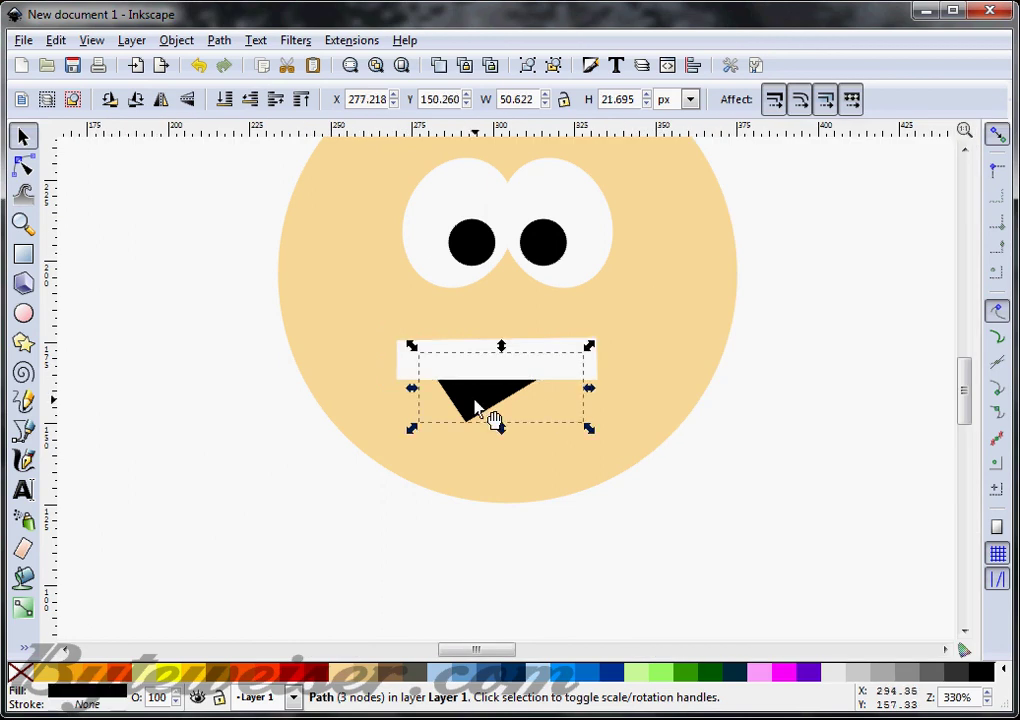
key("ctrl")
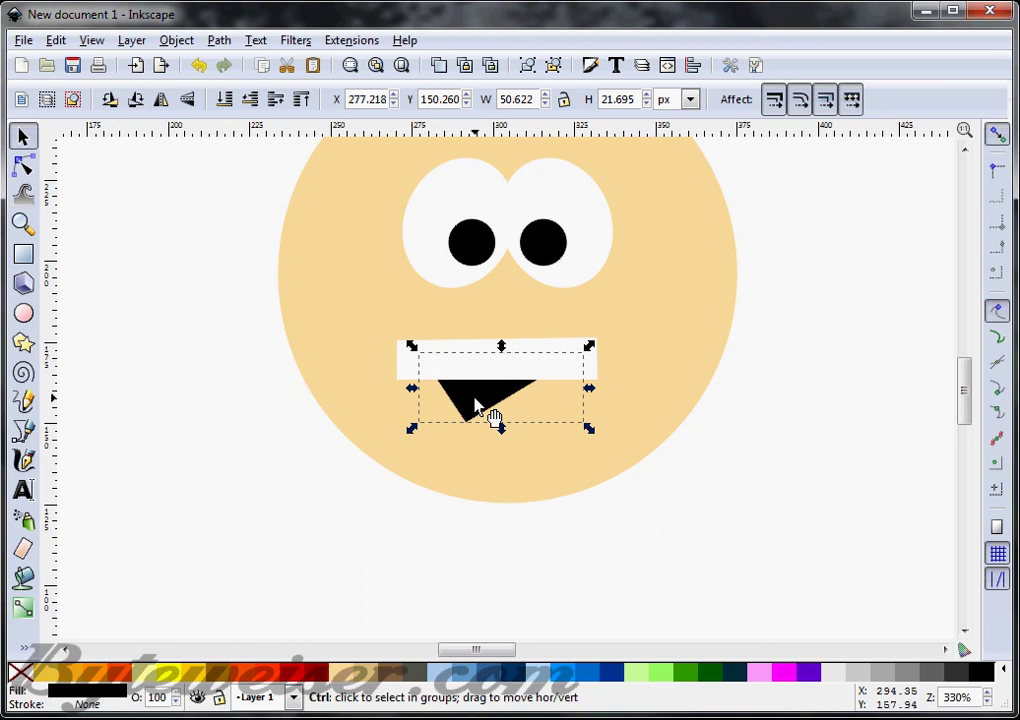
key("Home")
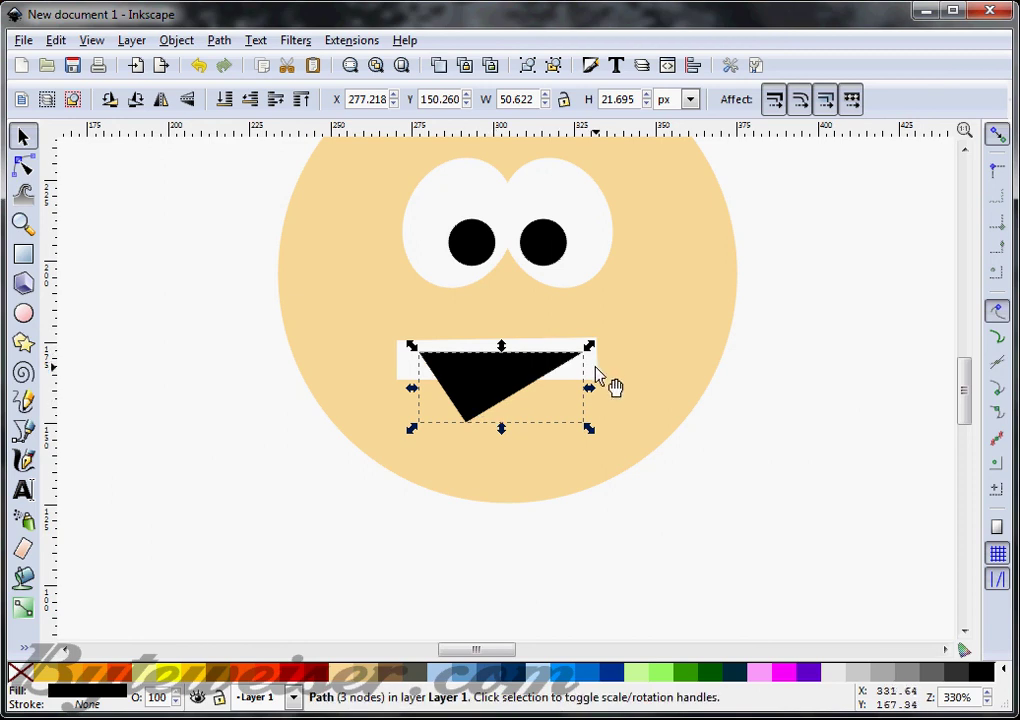
key("shift")
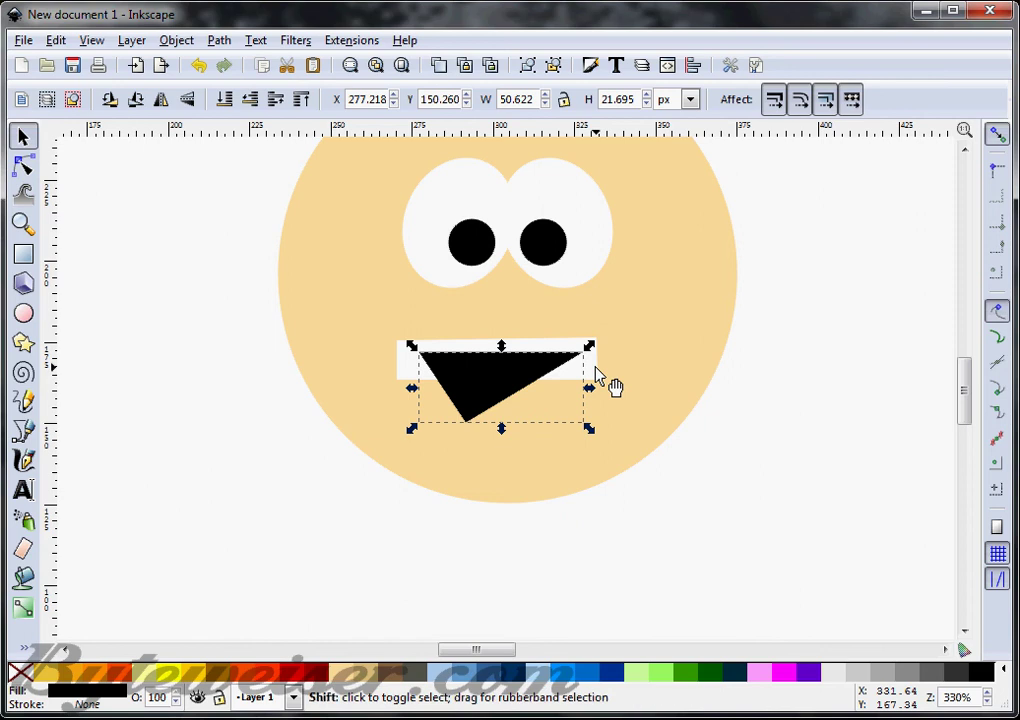
left_click(597, 373, "shift")
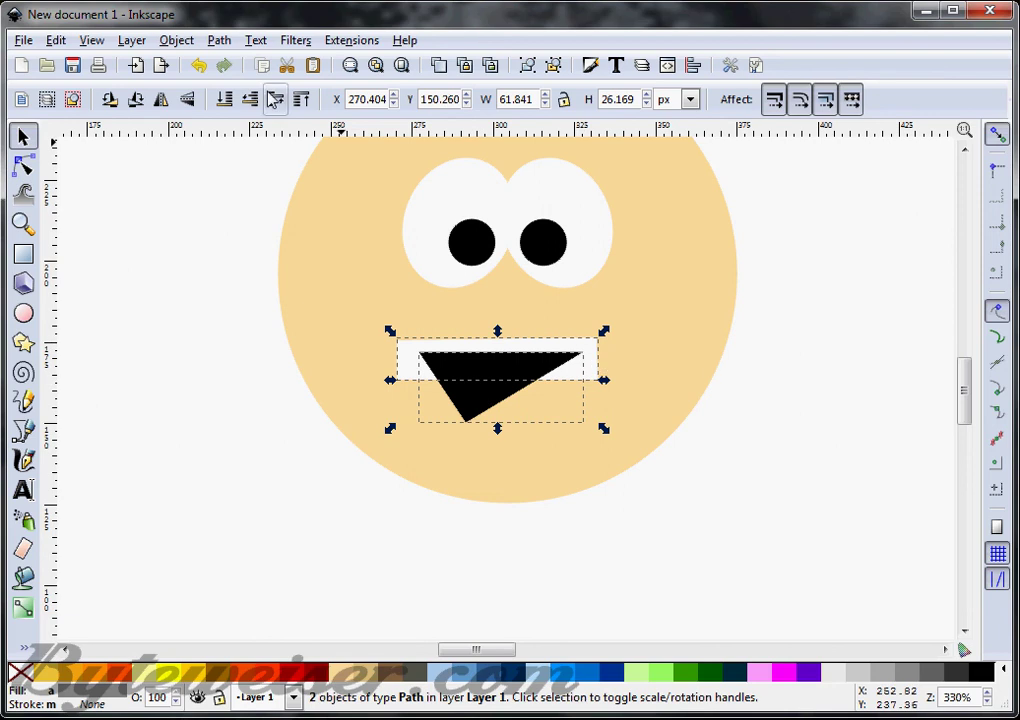
left_click(219, 40)
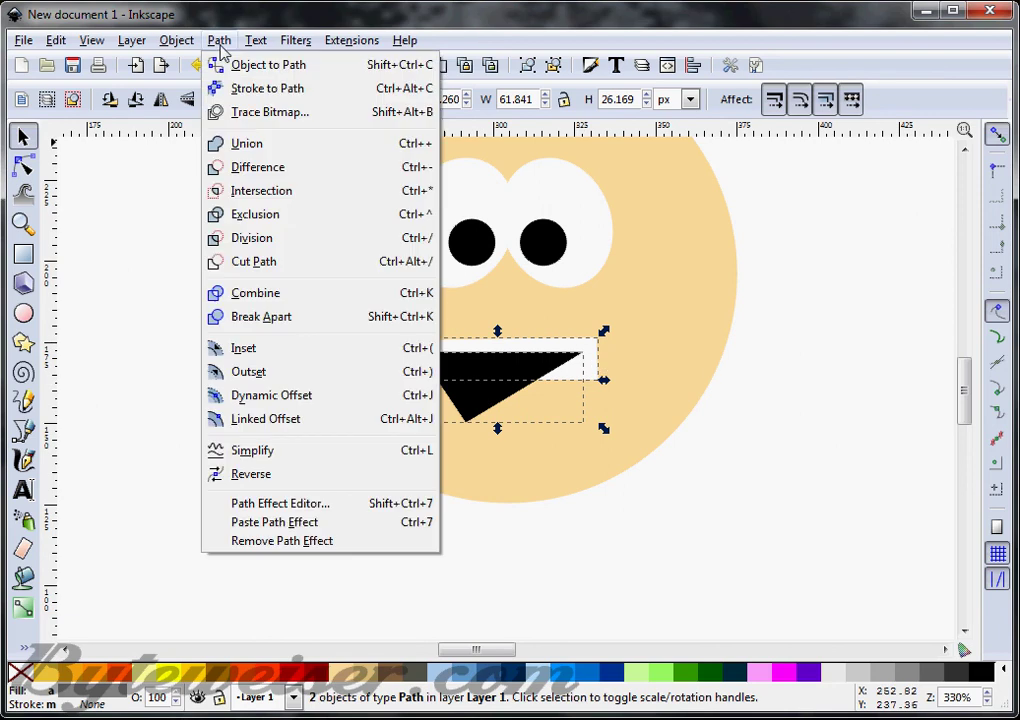
left_click(256, 200)
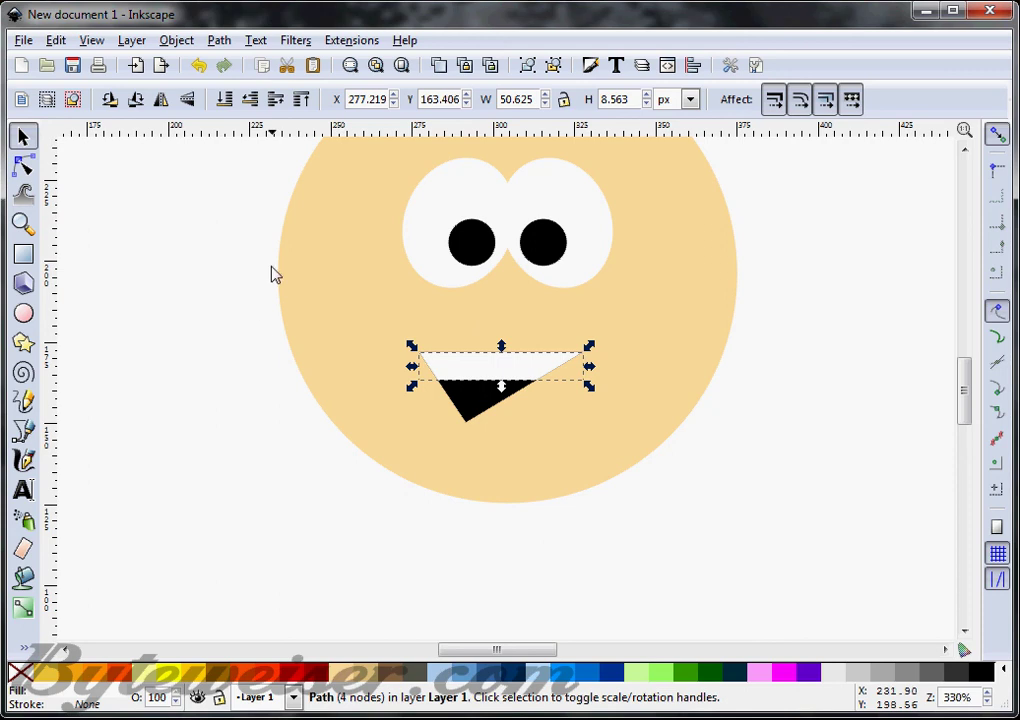
- Outset the black mouth triangle to 61.594 × 26.406 px so a black rim frames the white teeth
left_click(465, 407)
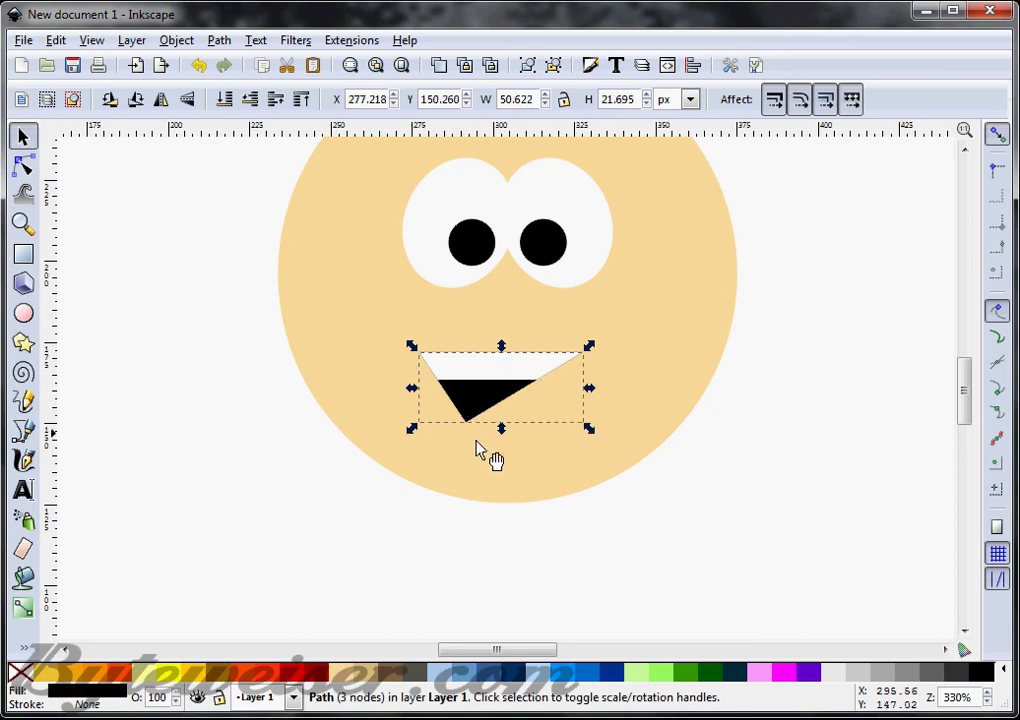
left_click(383, 553)
left_click(465, 408)
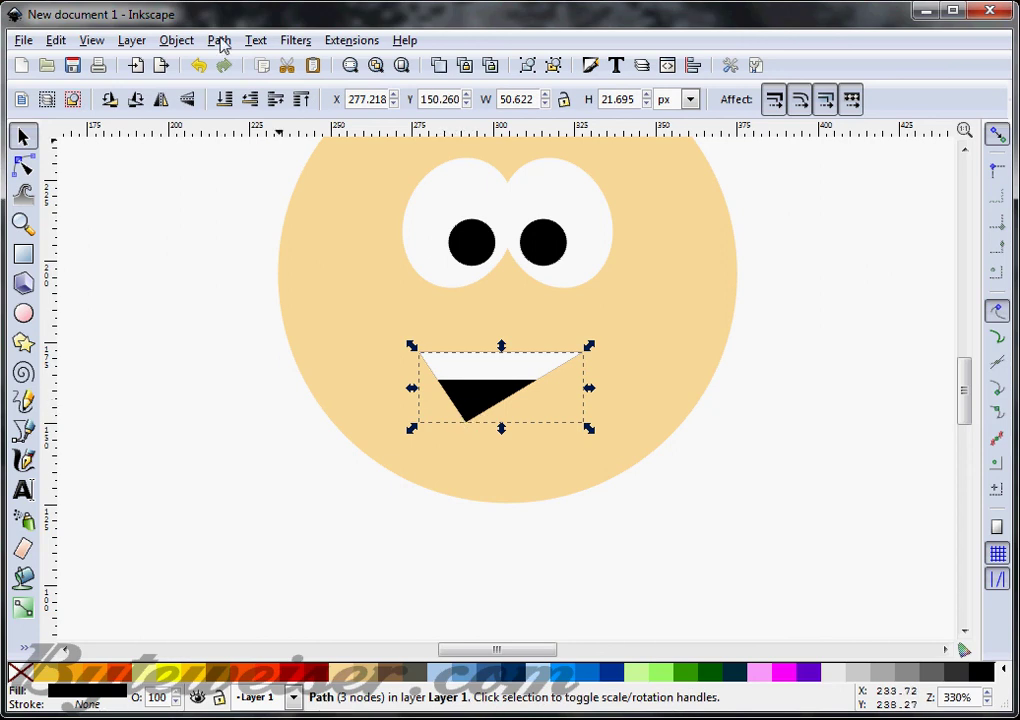
left_click(219, 41)
left_click(264, 376)
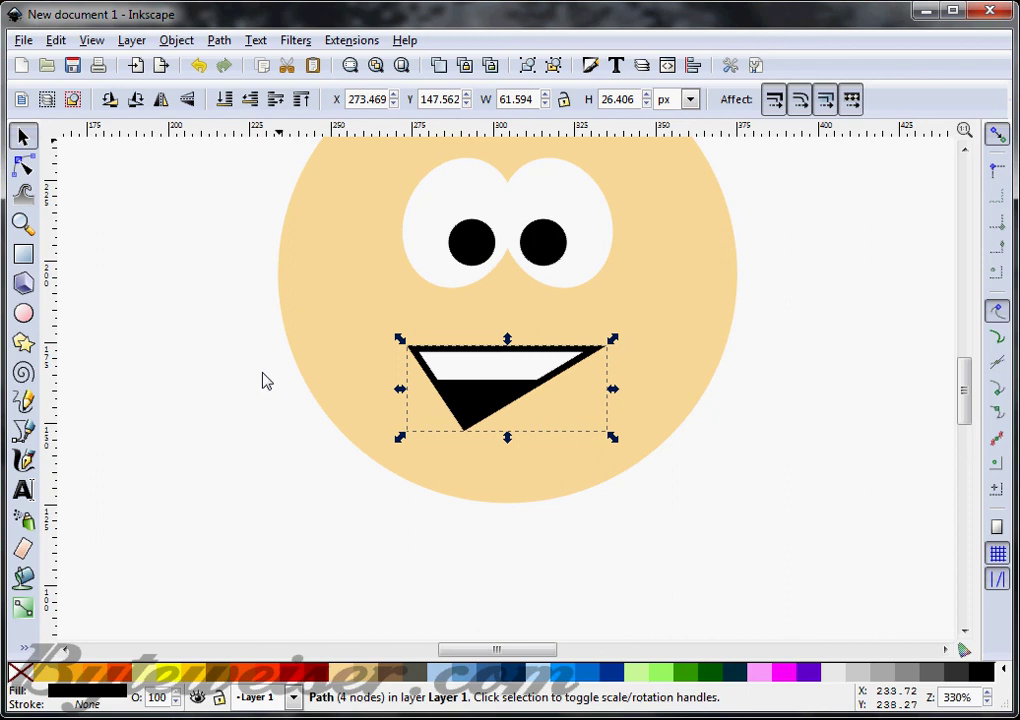
left_click(787, 430)
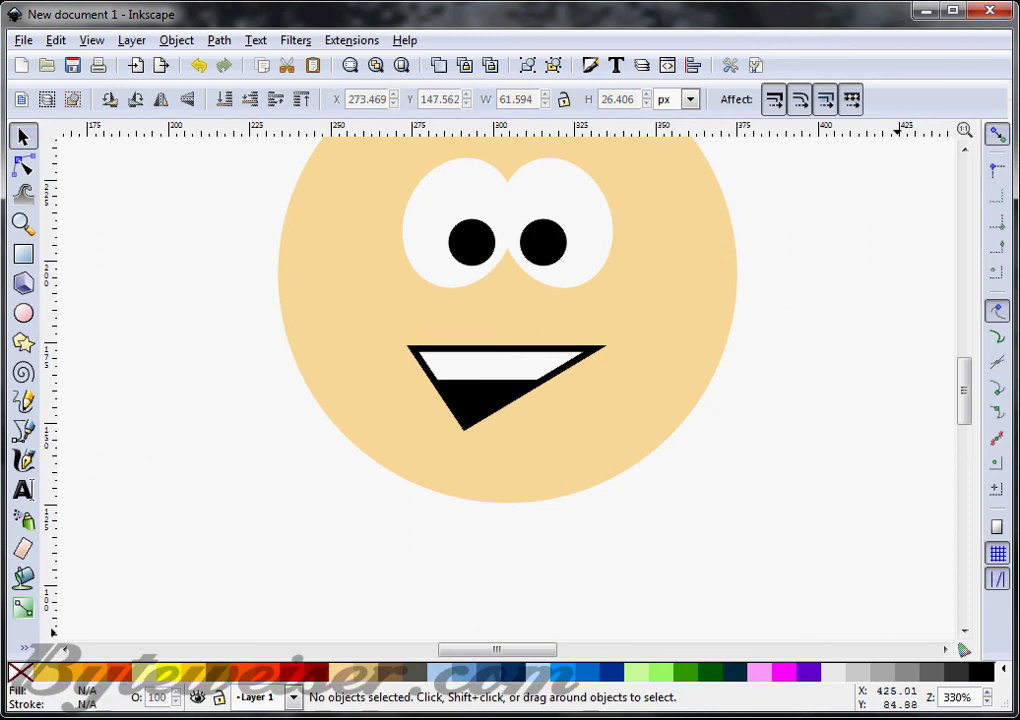
left_click(986, 705)
left_click(986, 705)
left_click(987, 706)
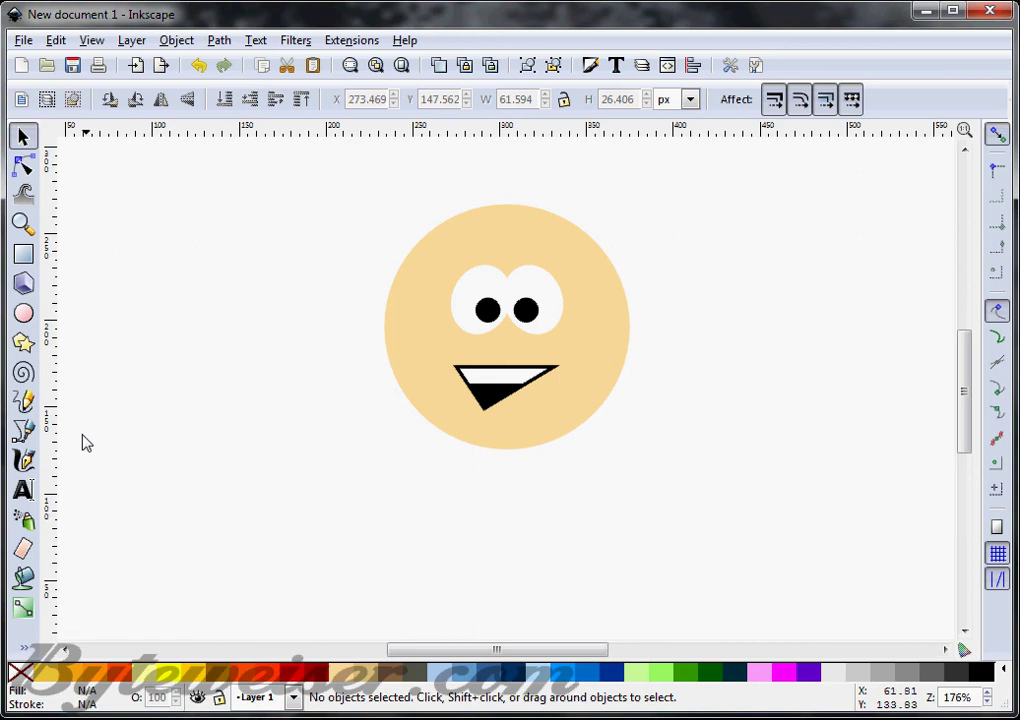
- Draw a closed 10-node T-shirt outline with neckline, sleeves and hem just below the head
left_click(25, 430)
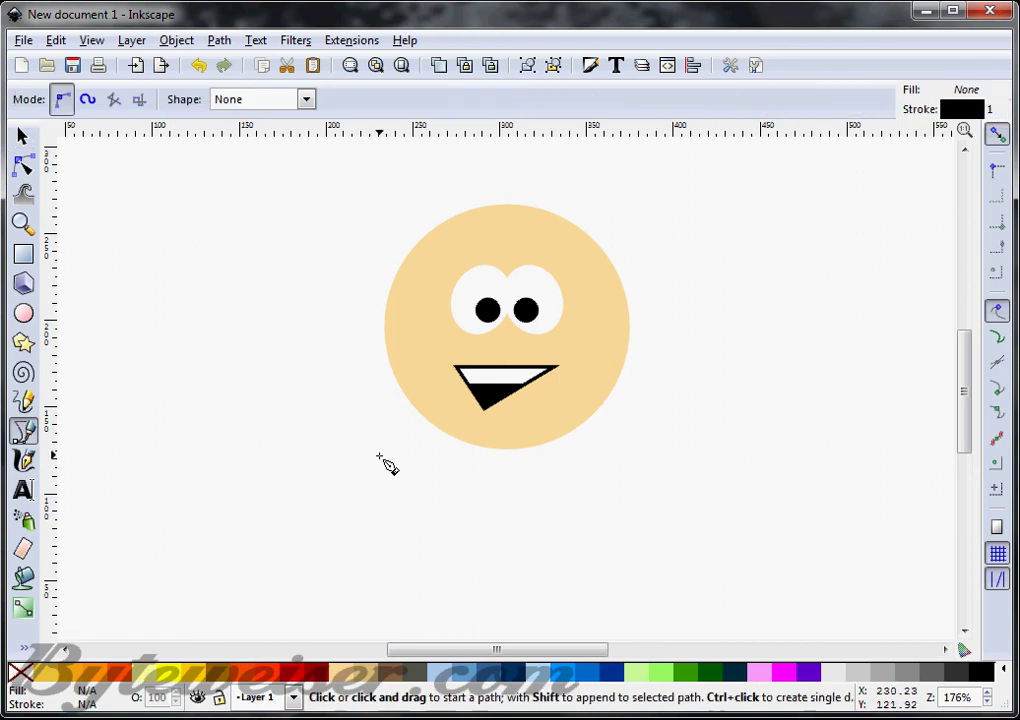
left_click(469, 441)
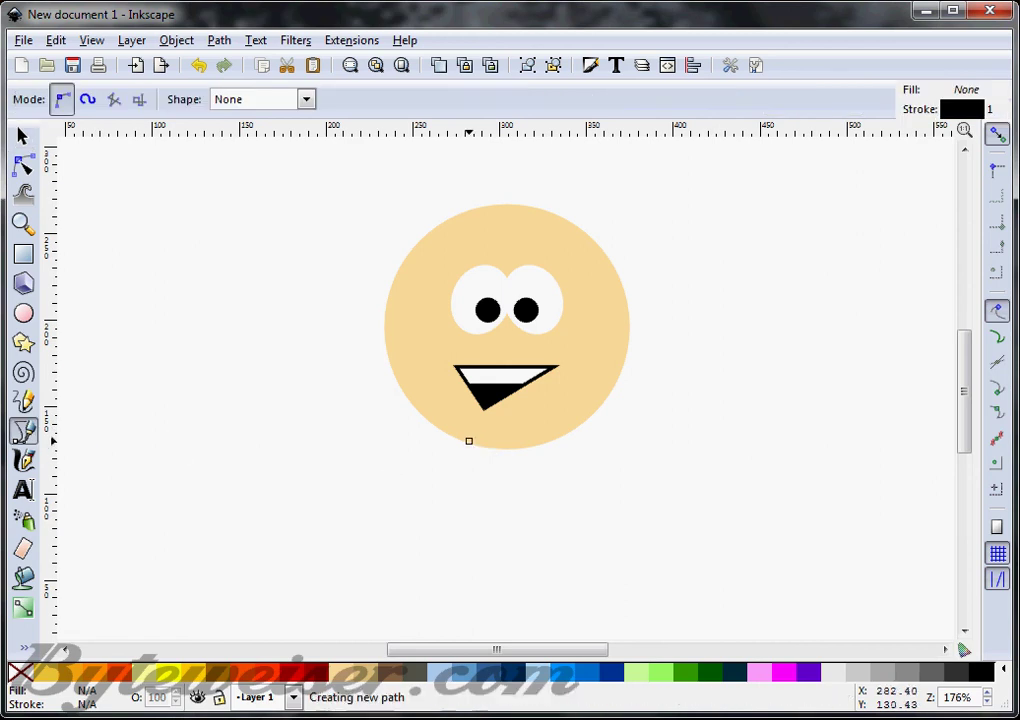
left_click(550, 441)
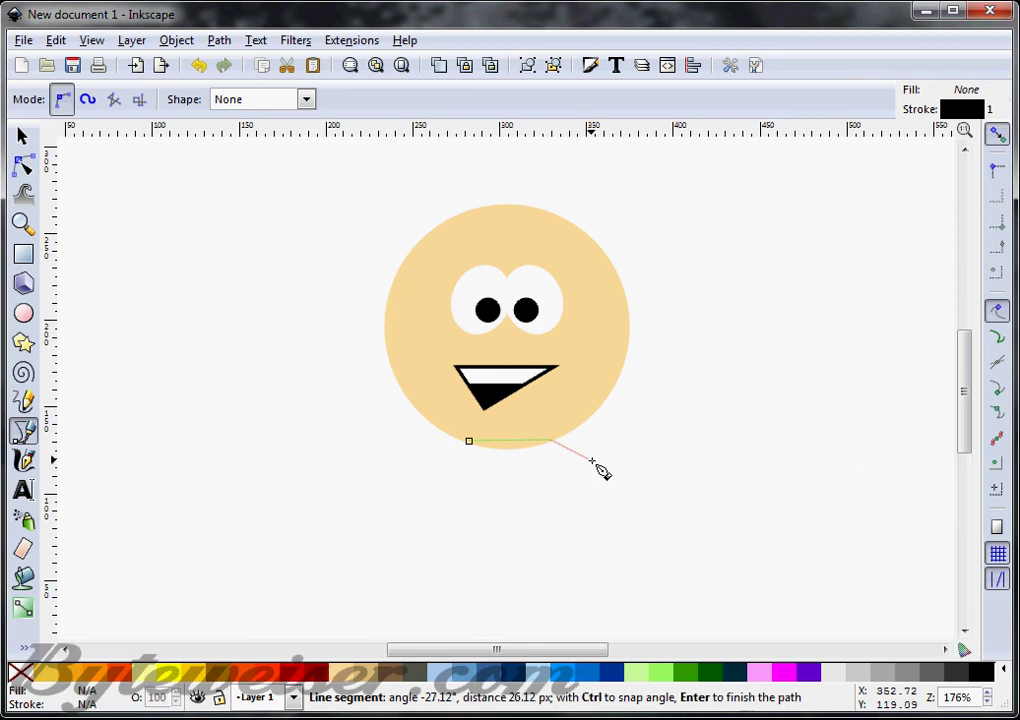
left_click(593, 460)
left_click(598, 497)
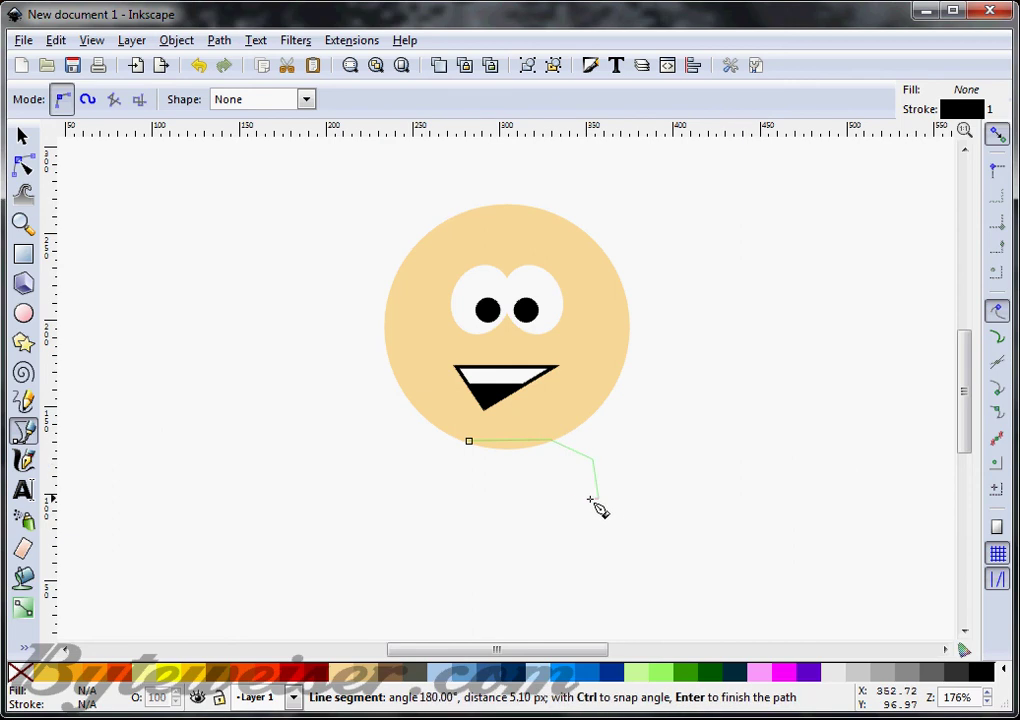
left_click(570, 501)
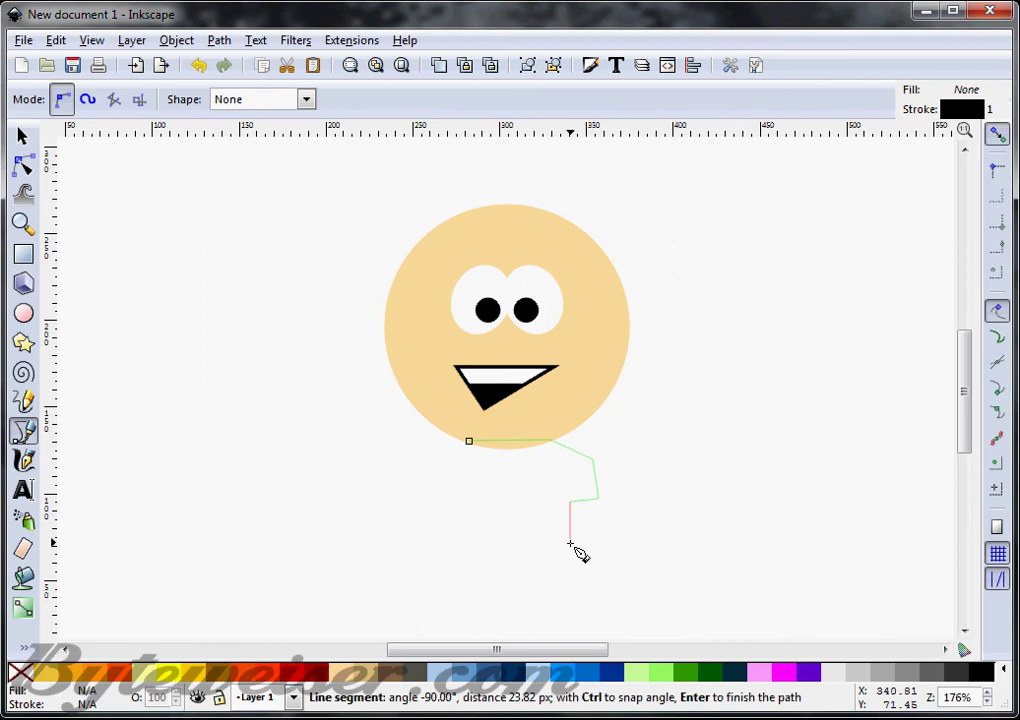
left_click(570, 529)
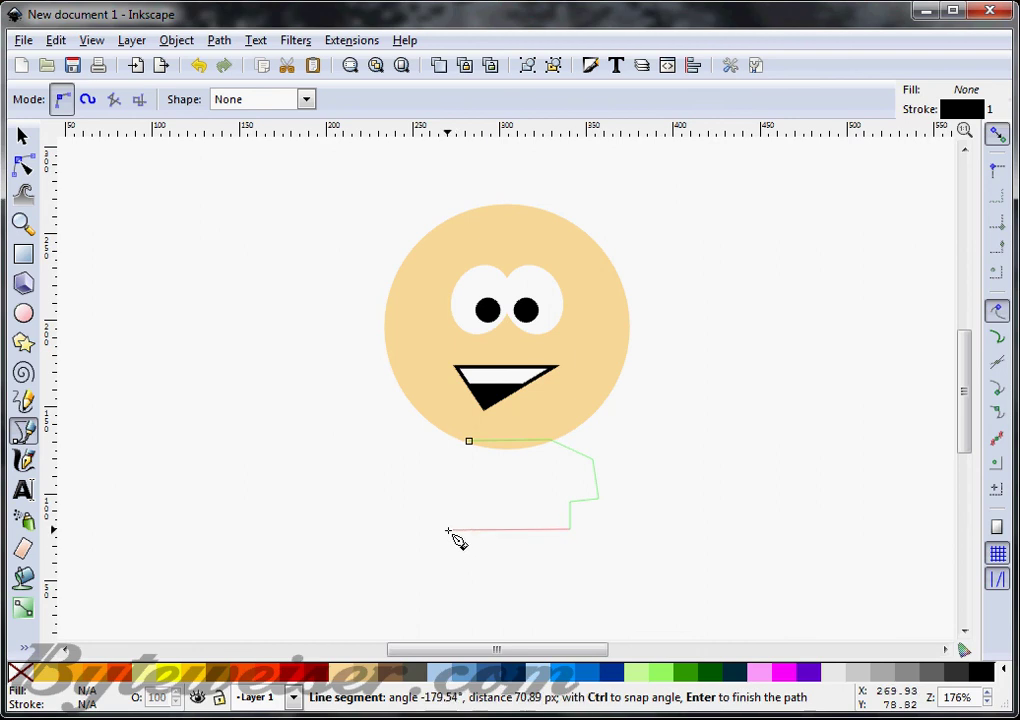
left_click(453, 529)
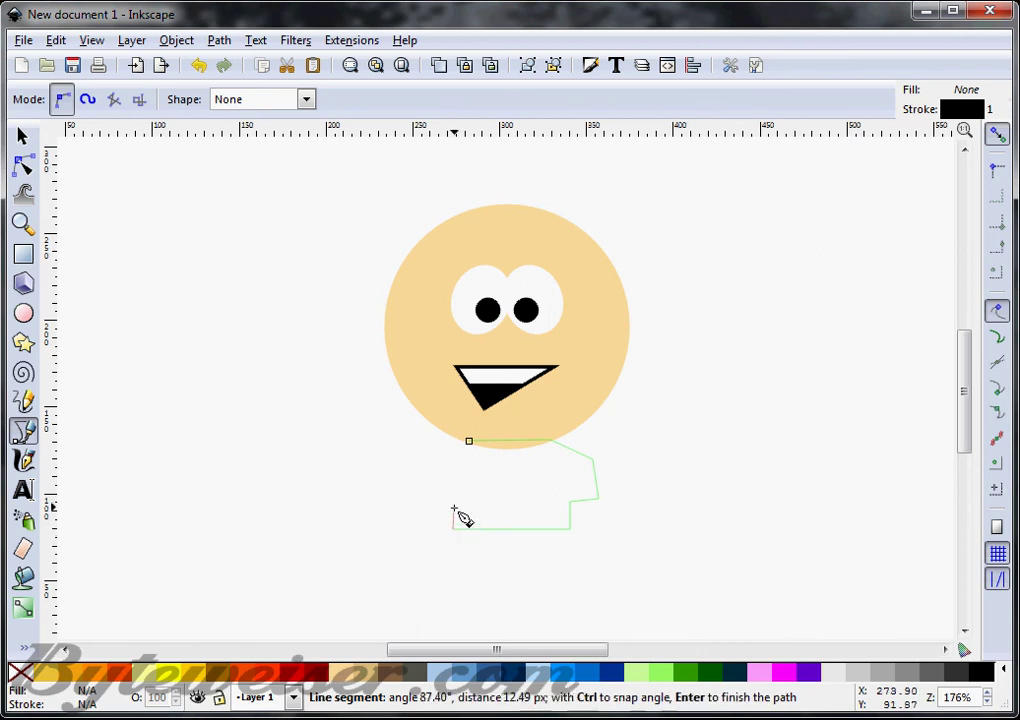
left_click(453, 510)
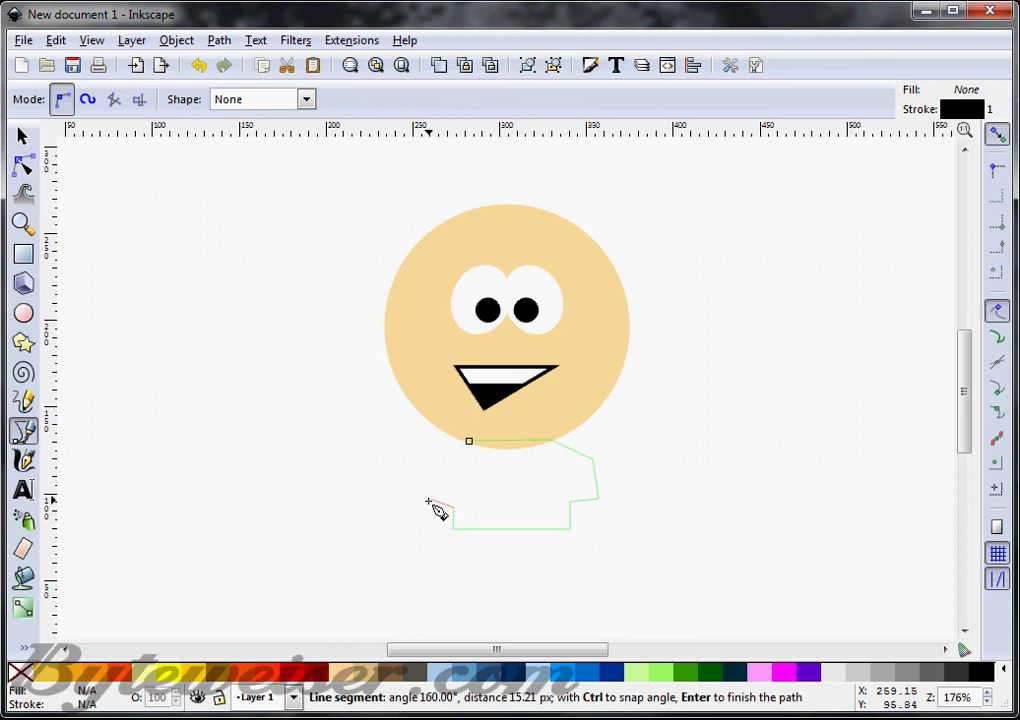
left_click(427, 502)
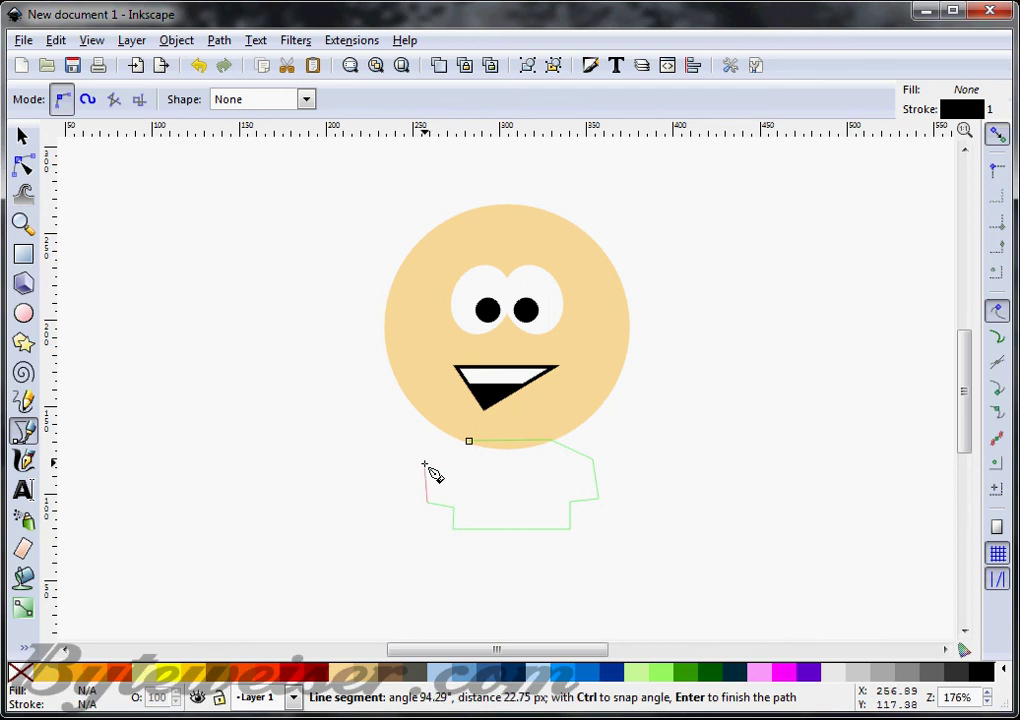
left_click(428, 461)
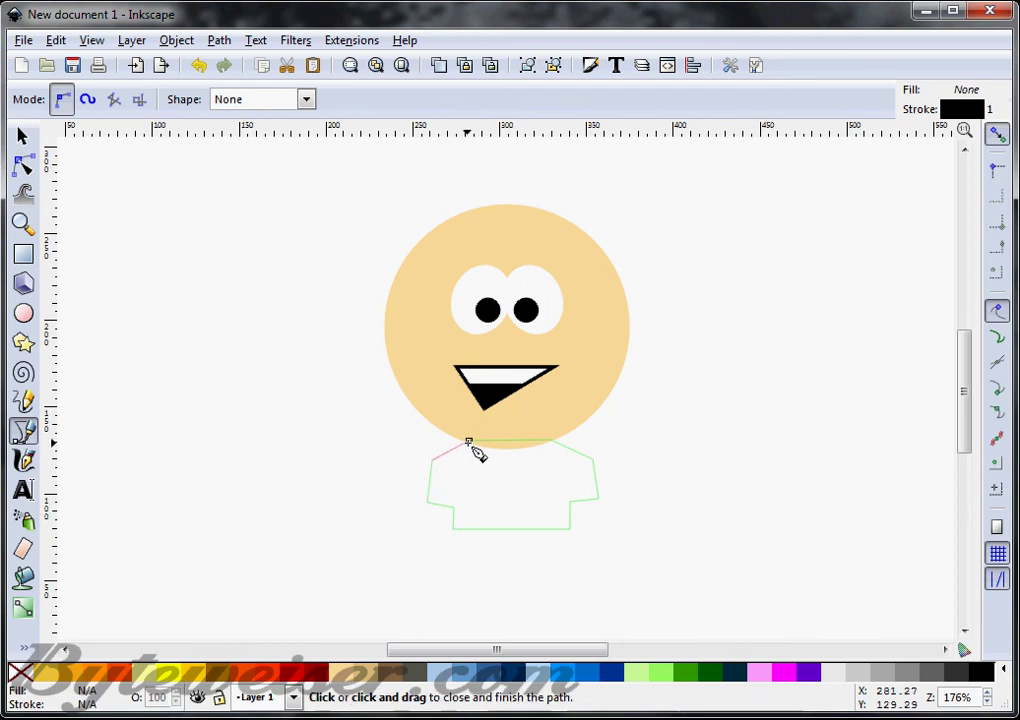
left_click(468, 441)
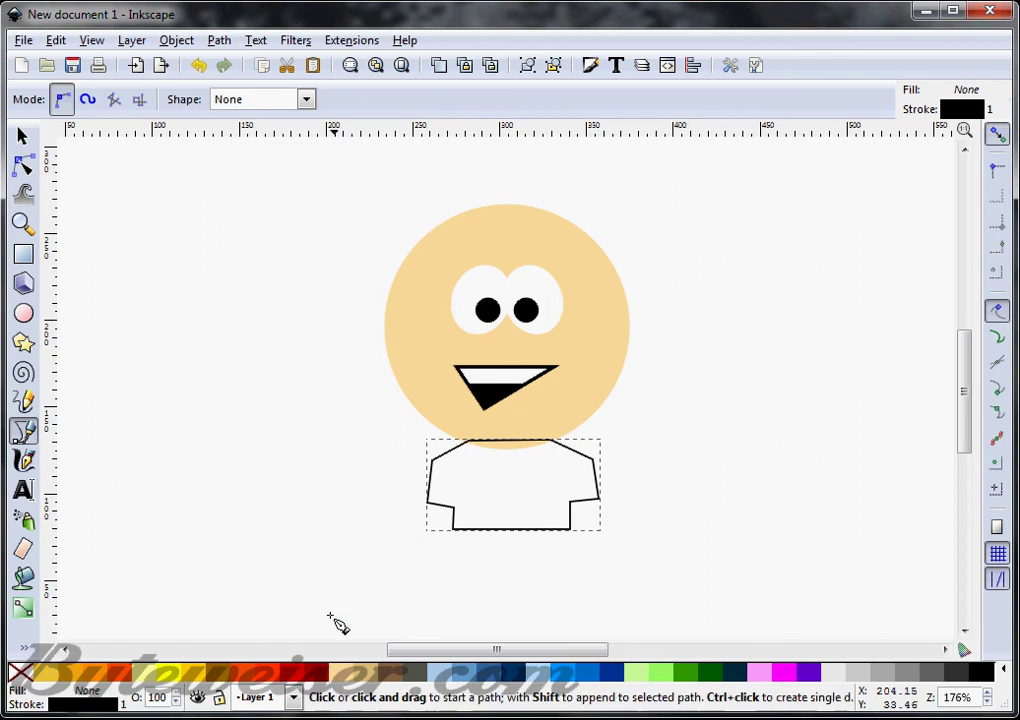
- Fill the shirt red and remove its black outline
left_click(295, 680)
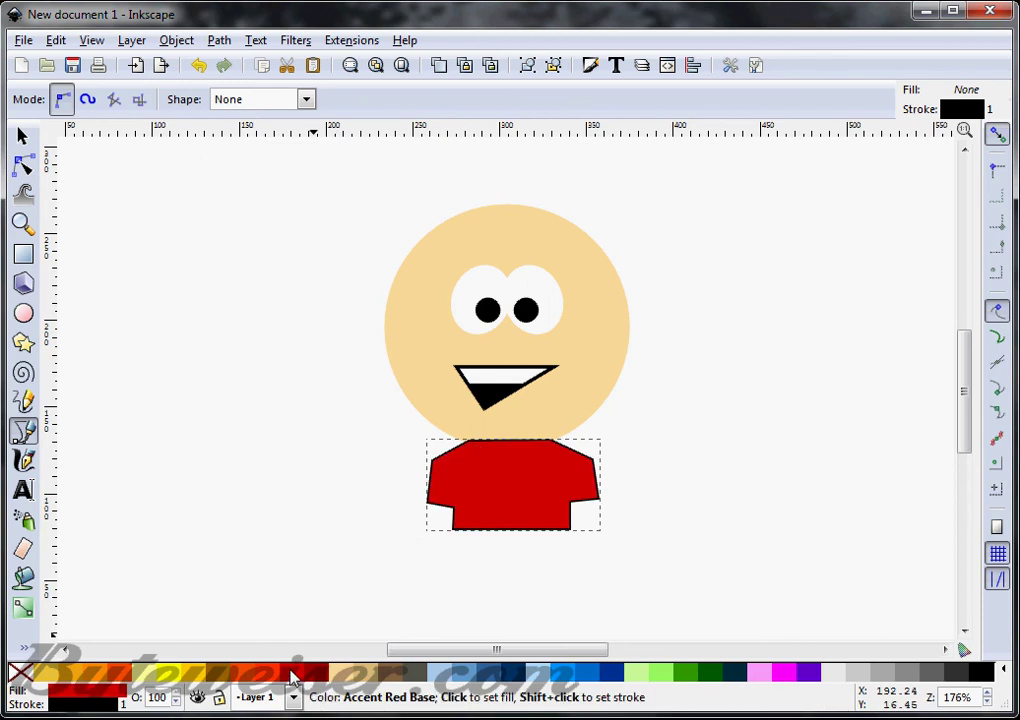
left_click(26, 676, "shift")
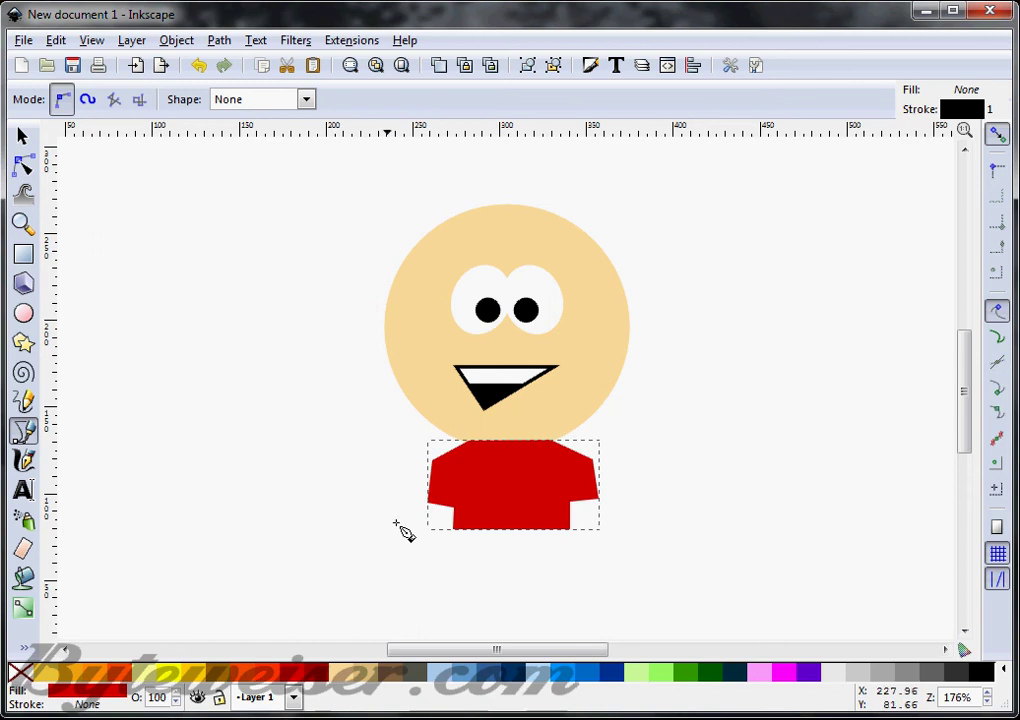
left_click(23, 135)
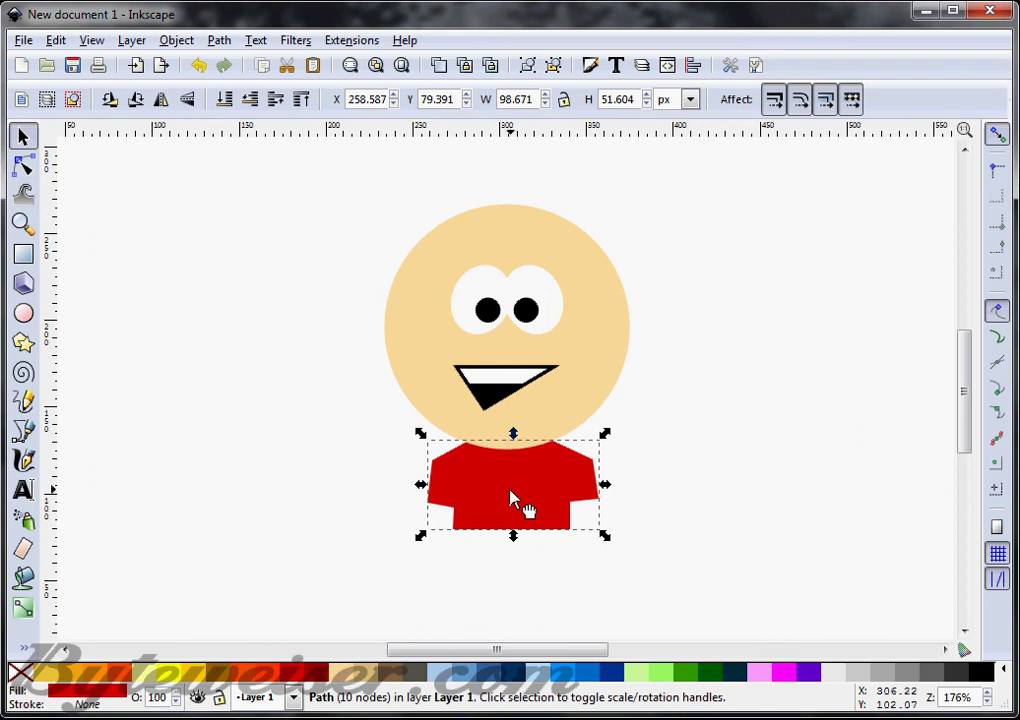
- Move the shirt up, shrink the head circle to 123.275 px and nudge it down onto the shirt
left_click_drag(512, 492, 507, 480)
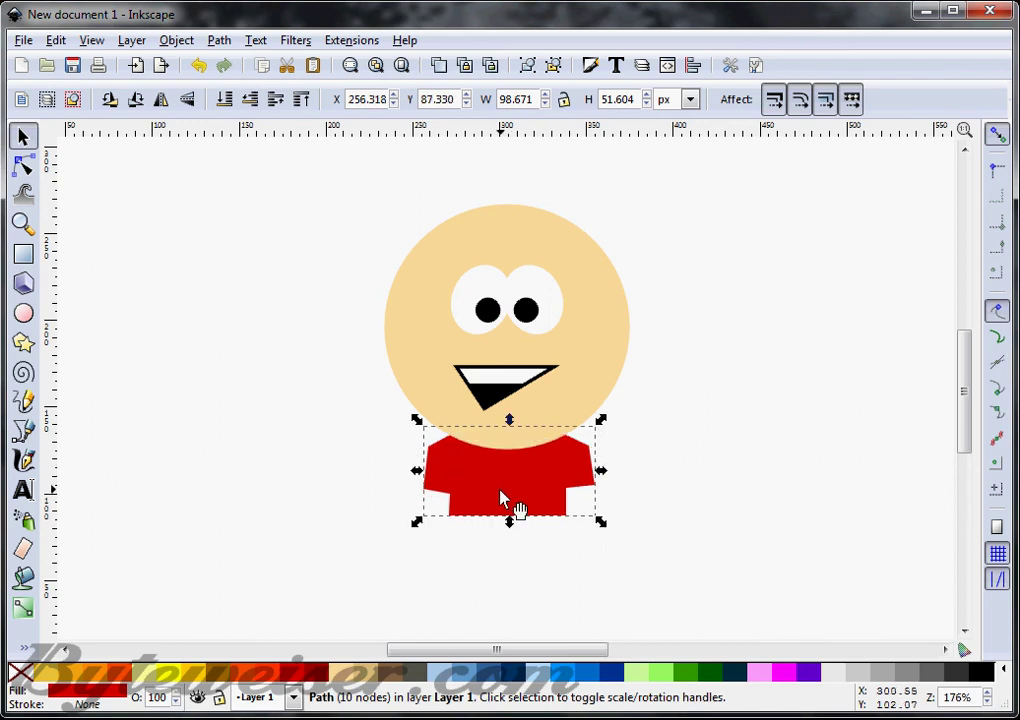
left_click(615, 321)
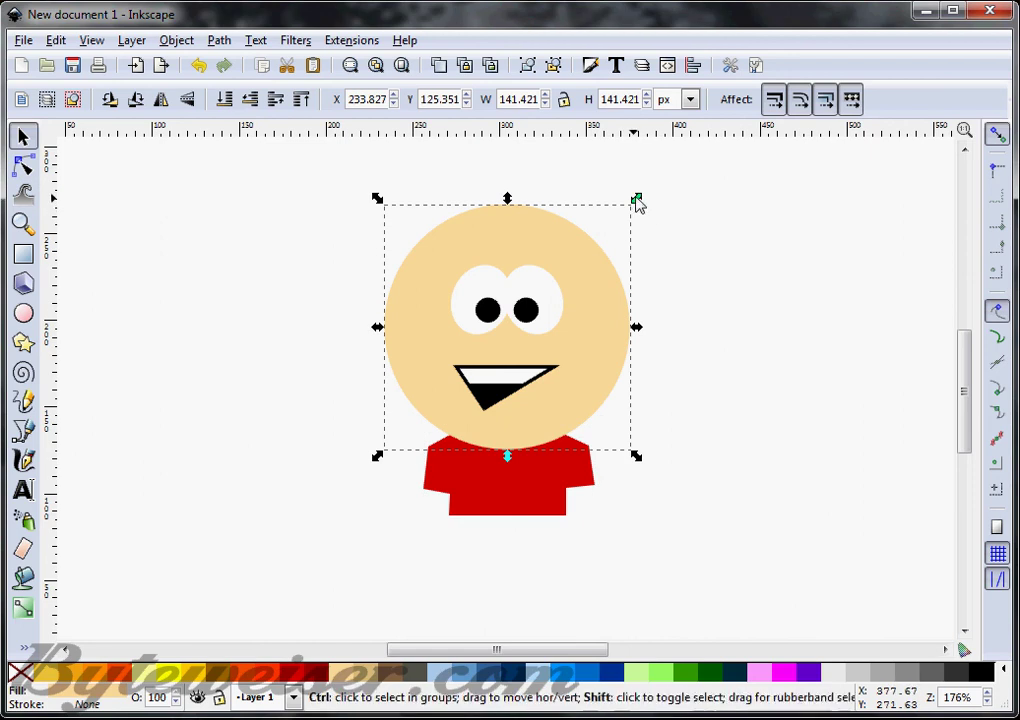
left_click_drag(636, 202, 612, 233)
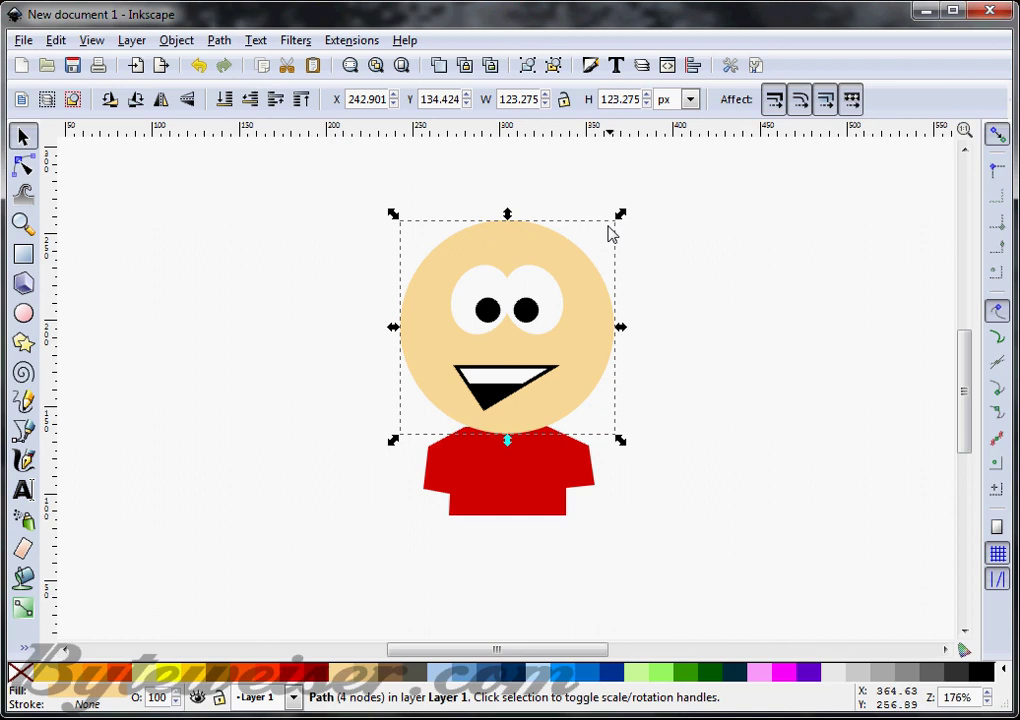
left_click_drag(585, 290, 585, 298)
left_click(628, 476)
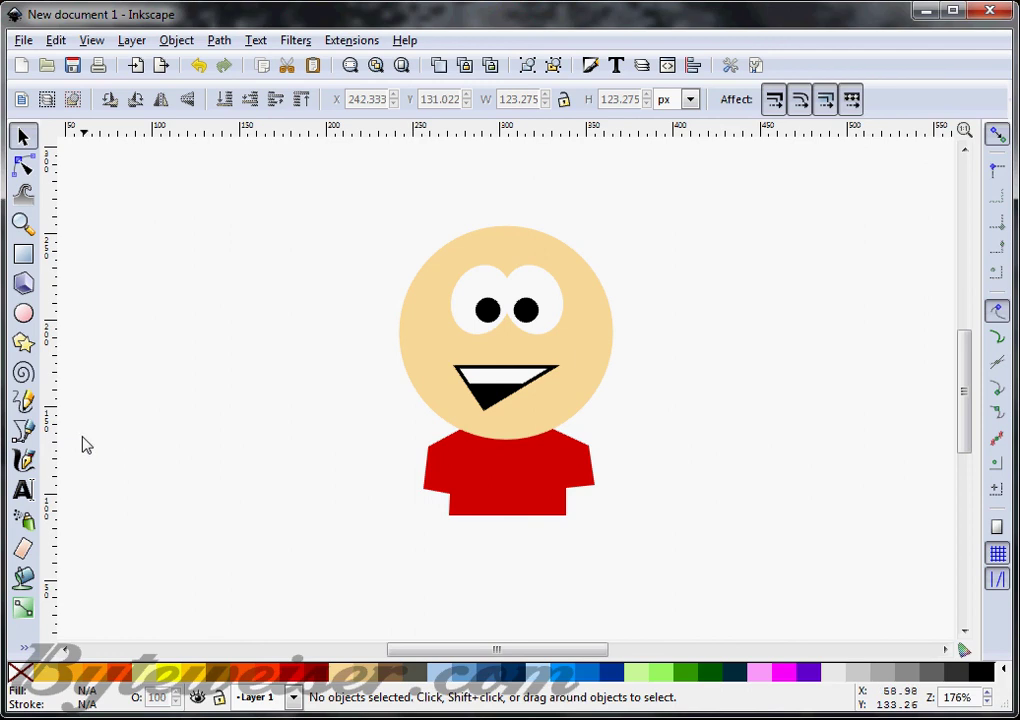
- Draw a rectangular pants shape below the shirt, filled blue with no outline
left_click(27, 432)
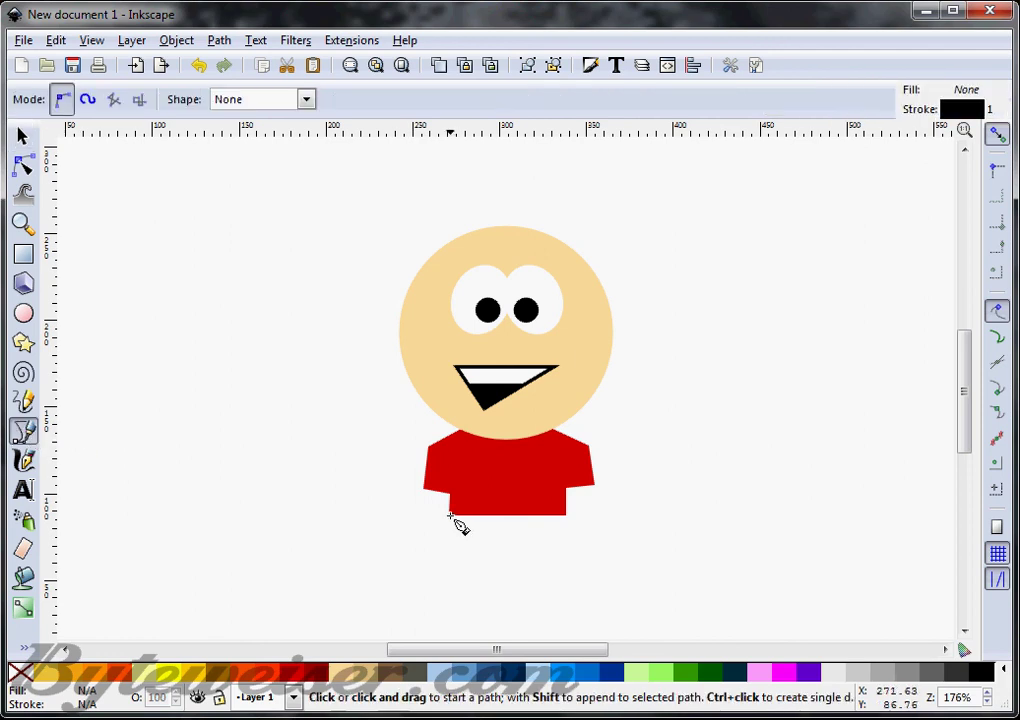
left_click(449, 516)
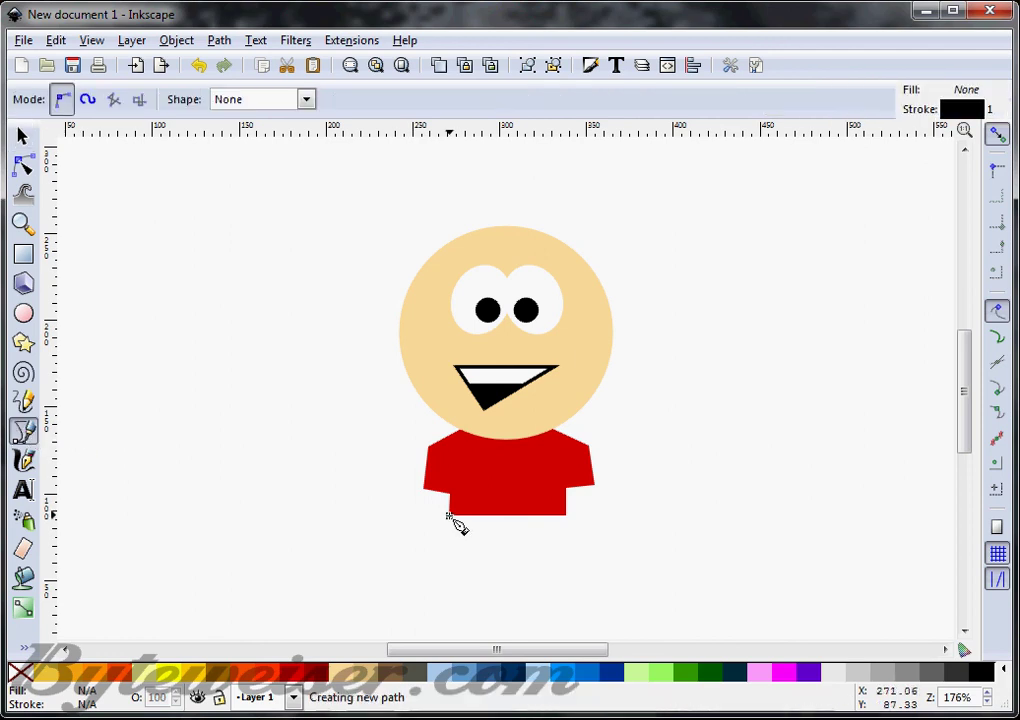
left_click(566, 541)
left_click(566, 516)
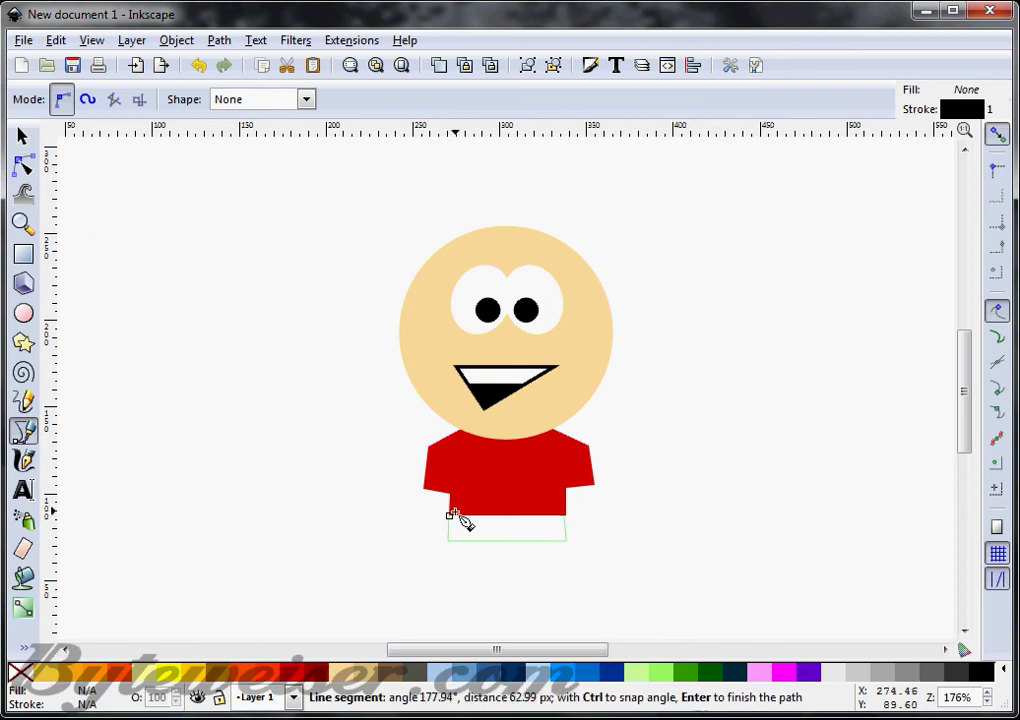
left_click(450, 517)
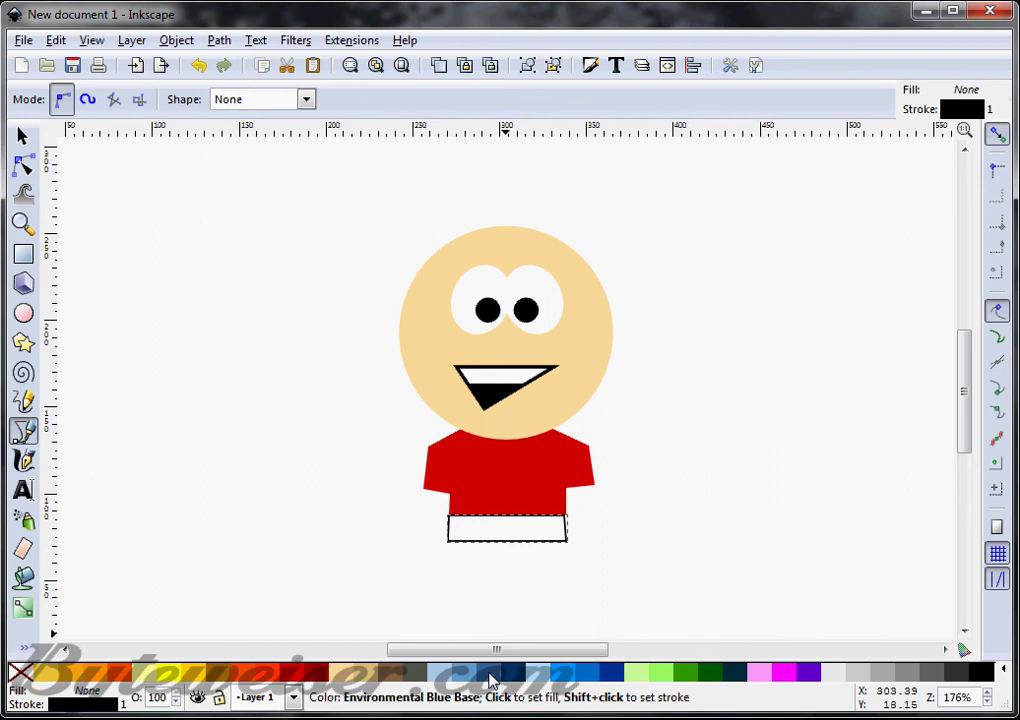
left_click(490, 678)
left_click(18, 674, "shift")
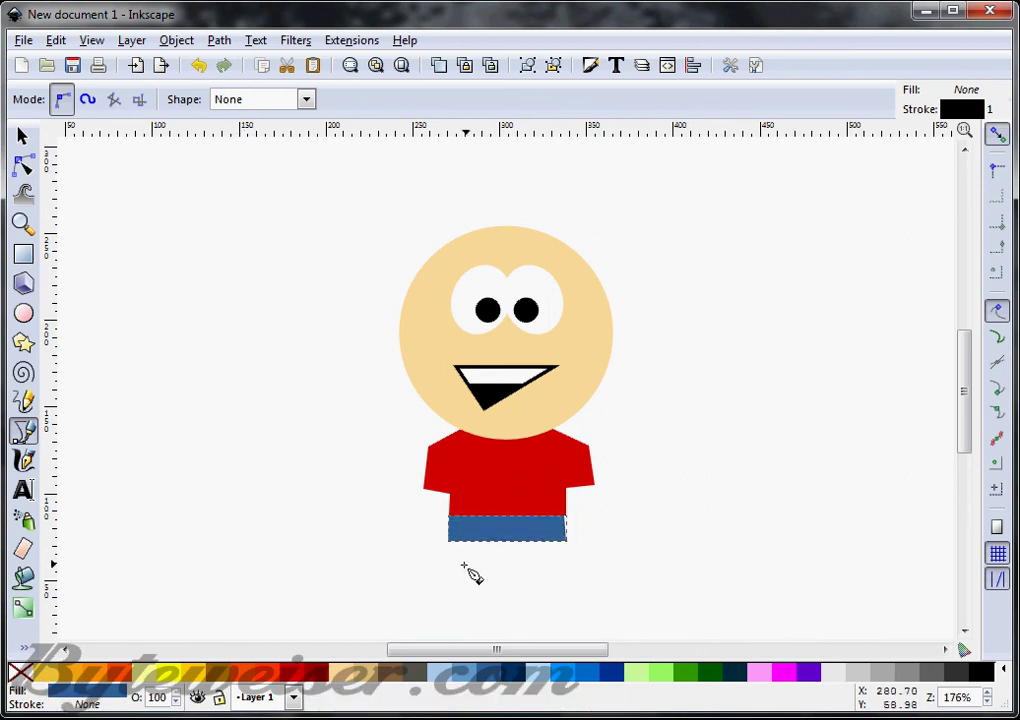
- Cancel a stray path and nudge the blue pants slightly to the right
left_click(309, 501)
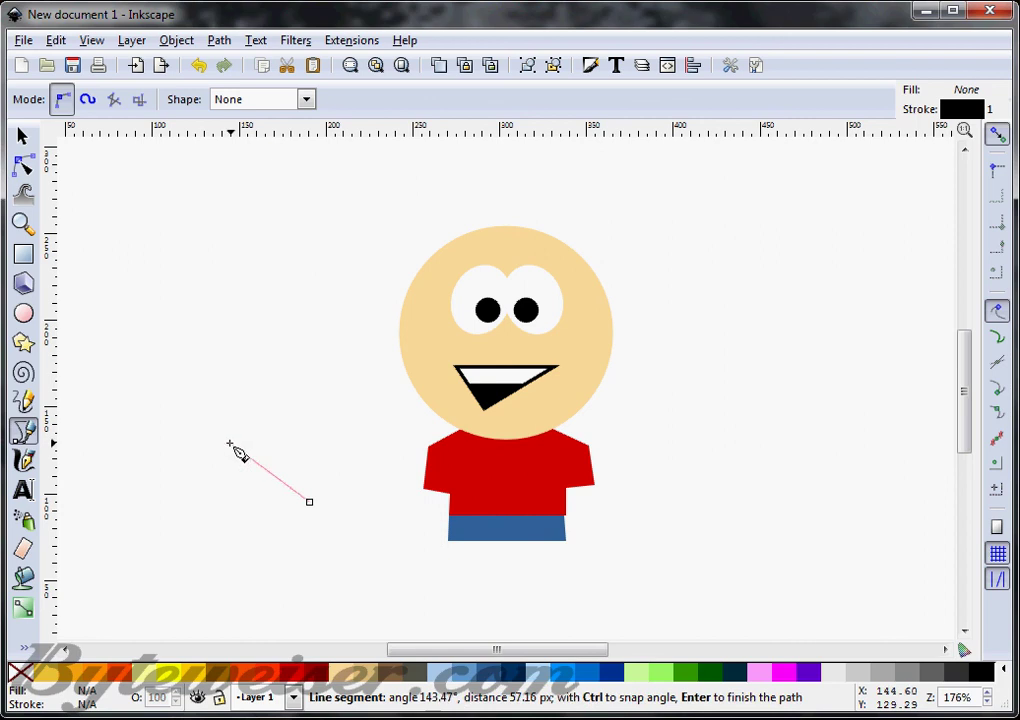
key("Escape")
left_click(24, 137)
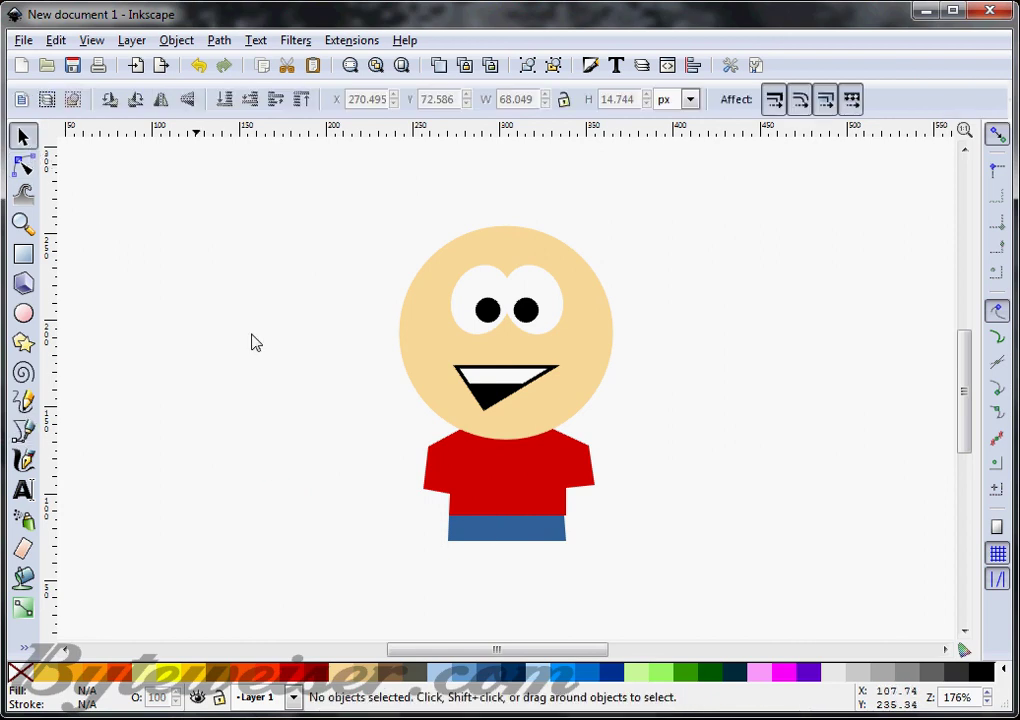
left_click(503, 540)
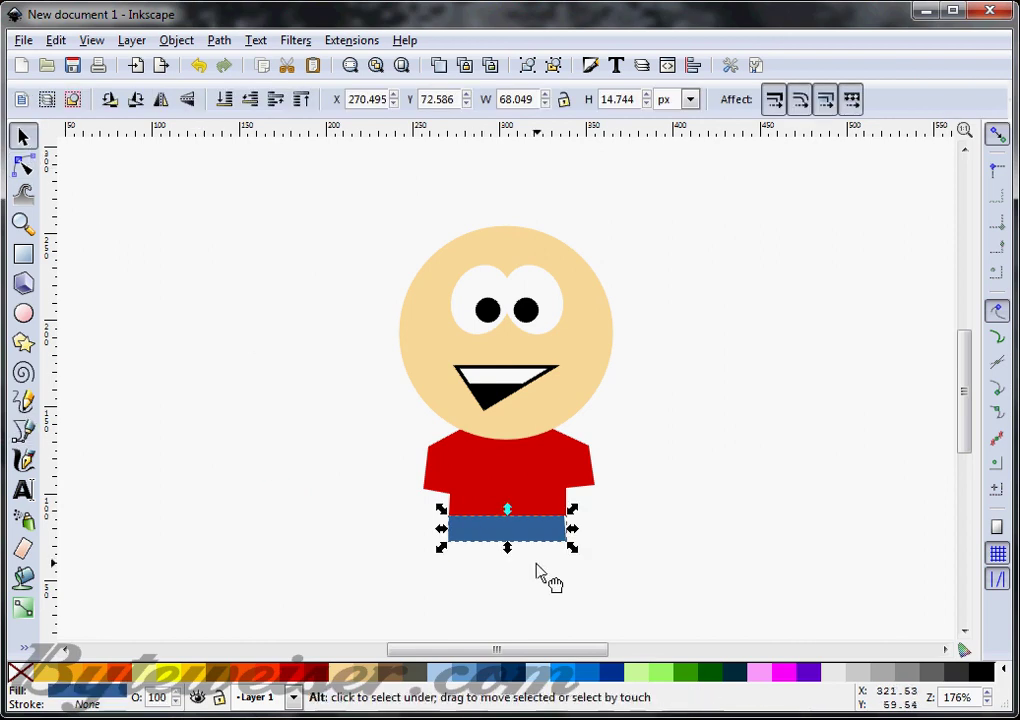
key("alt+Right")
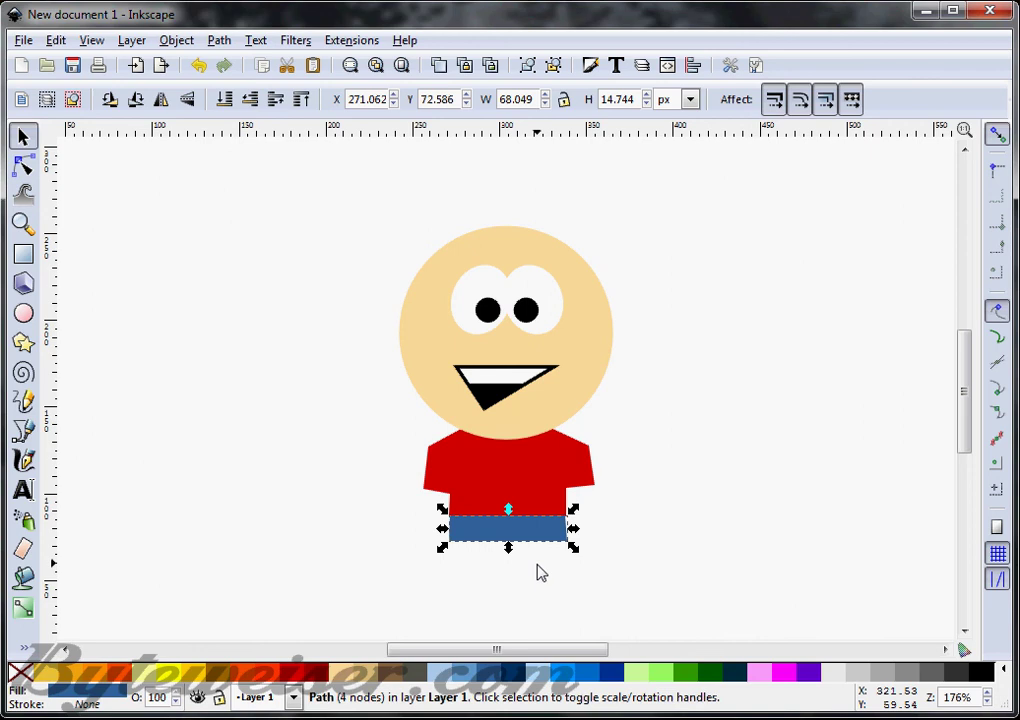
left_click(700, 498)
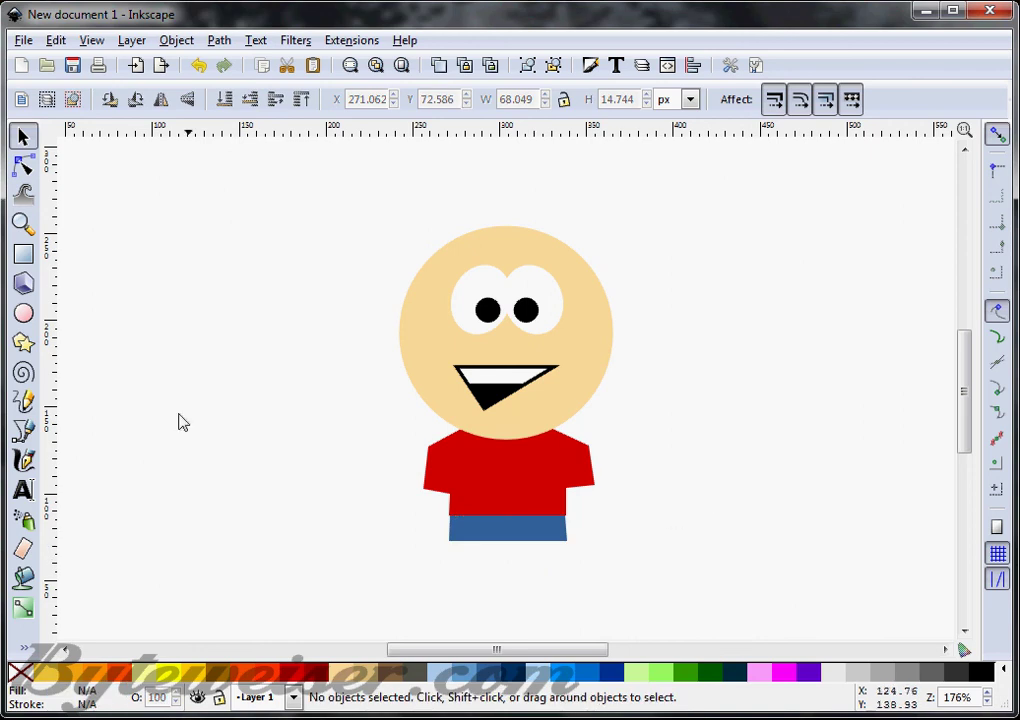
- Draw a black 83.092 × 6.238 px trapezoid under the pants as the shoes
left_click(24, 430)
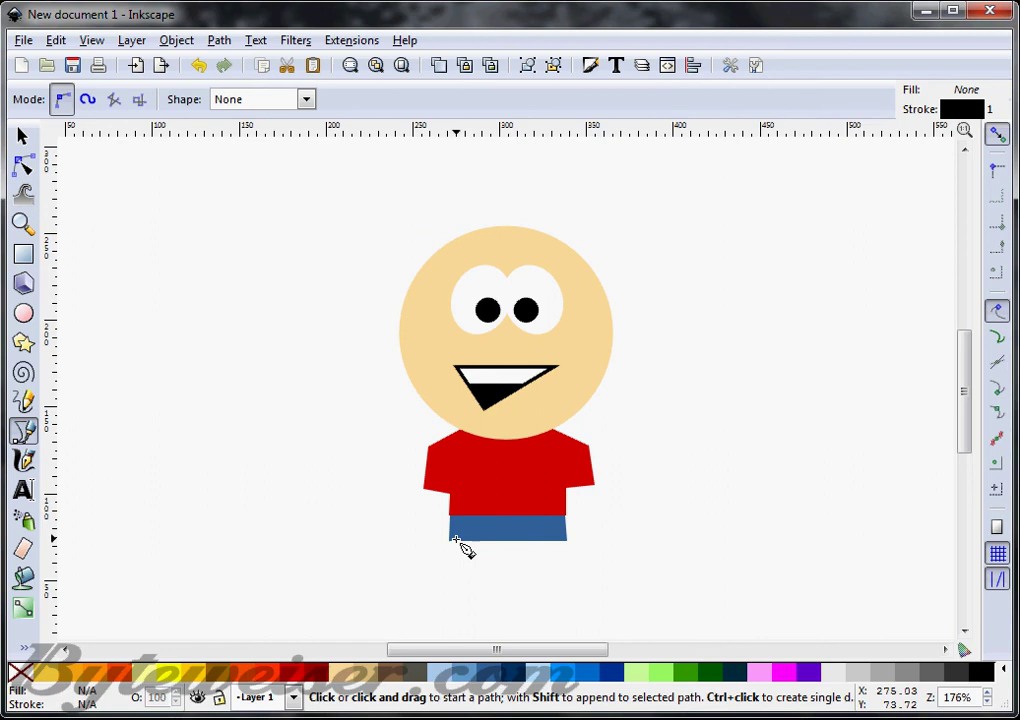
left_click(451, 541)
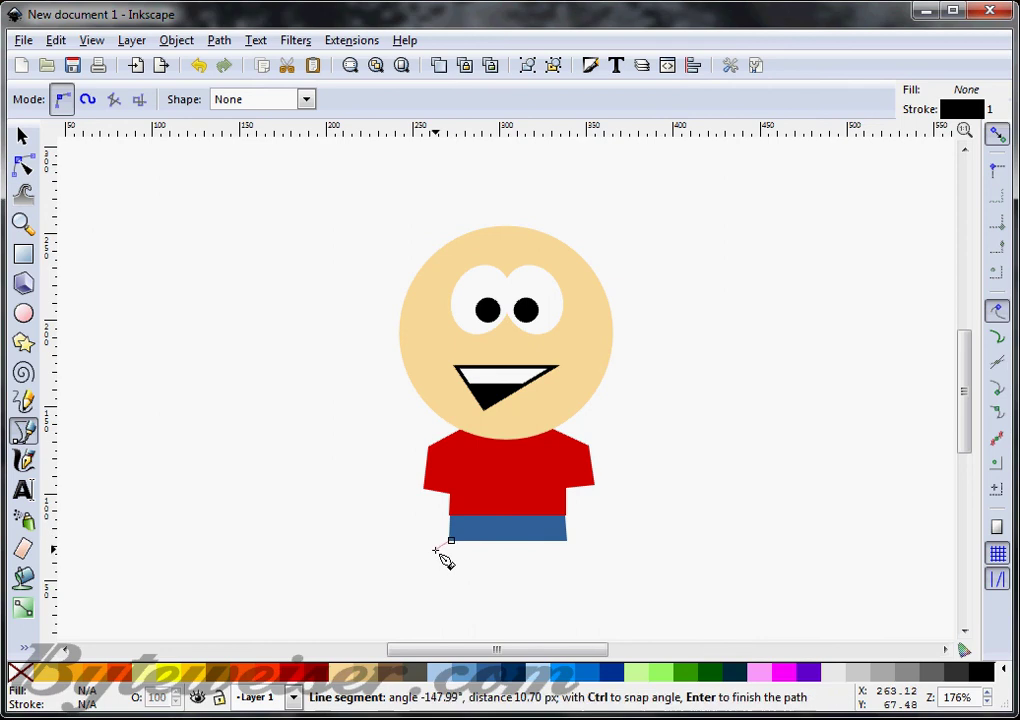
left_click(575, 550)
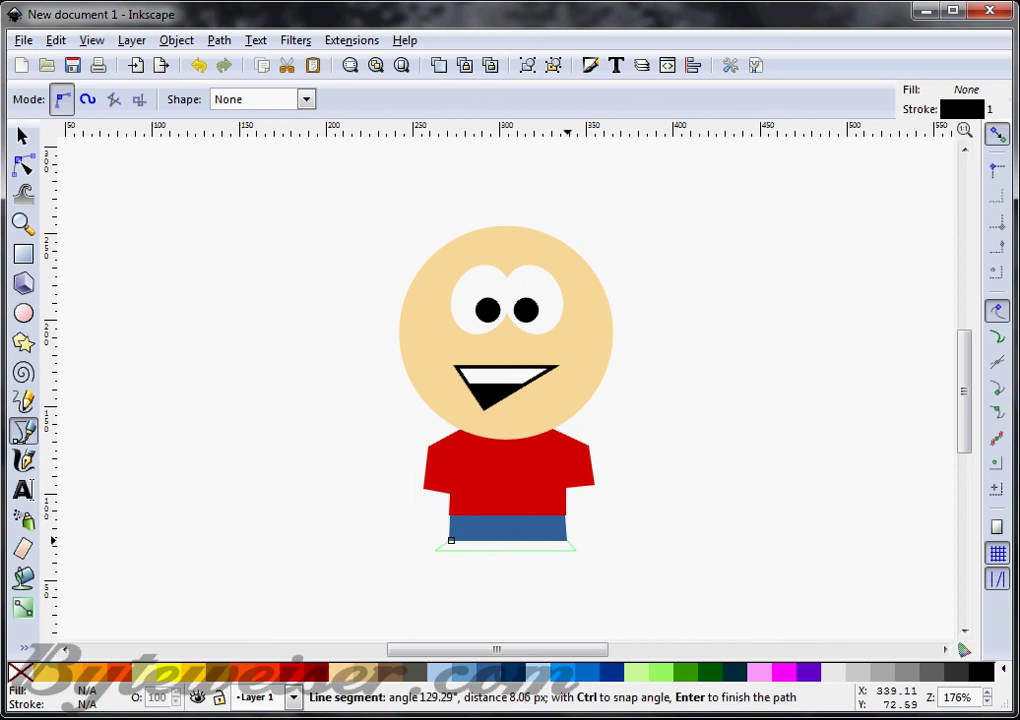
left_click(455, 545)
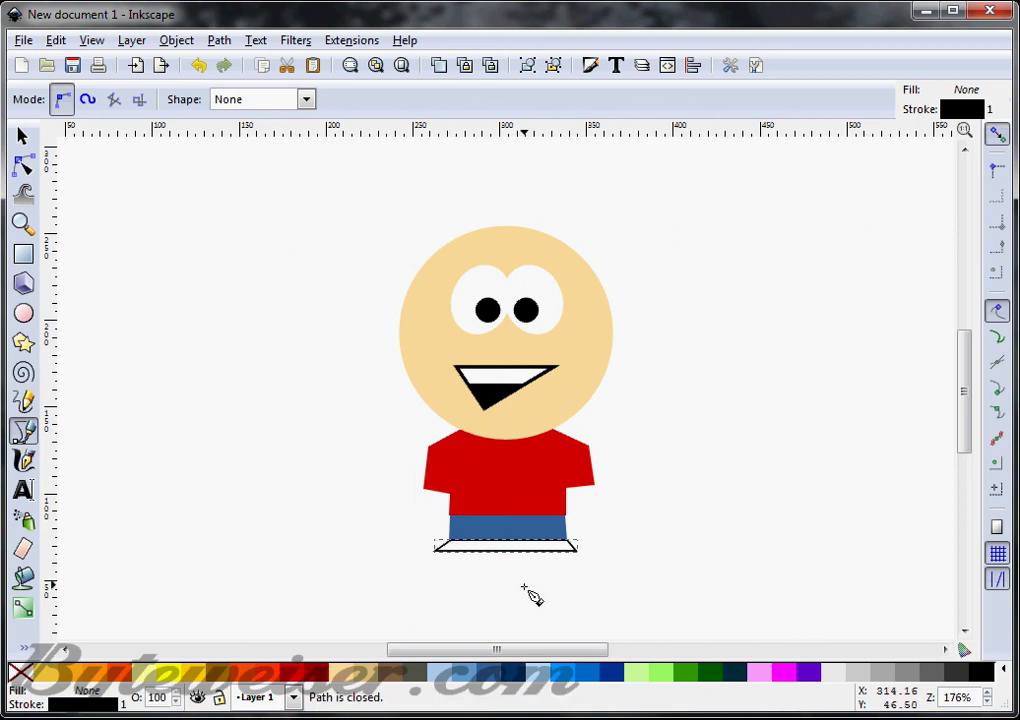
left_click(400, 672)
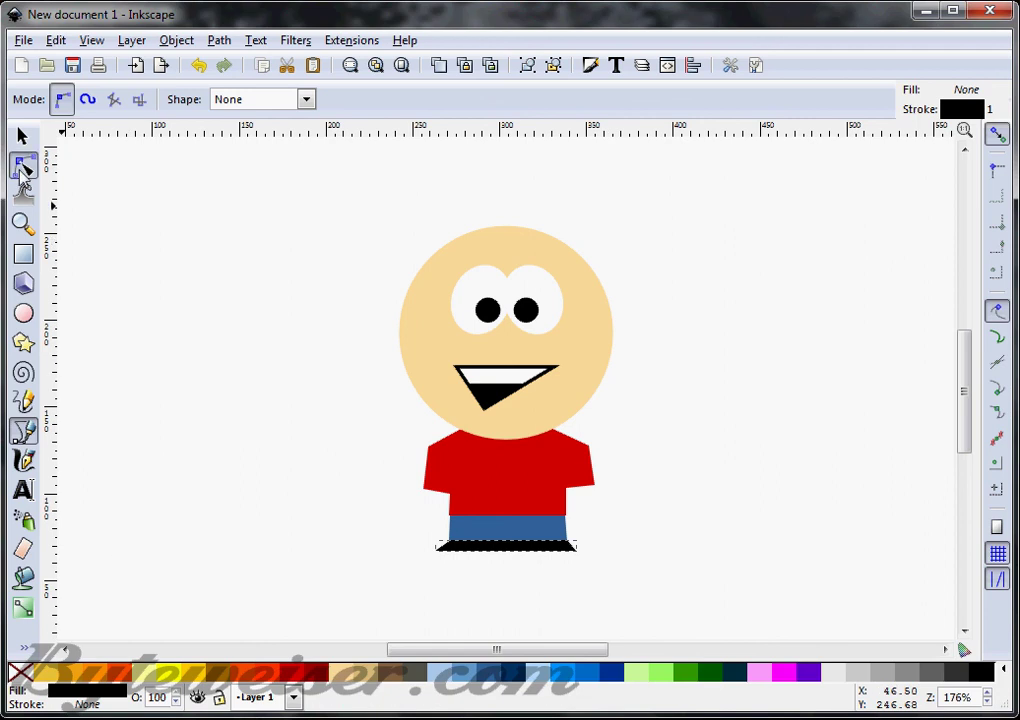
left_click(23, 166)
left_click(585, 556)
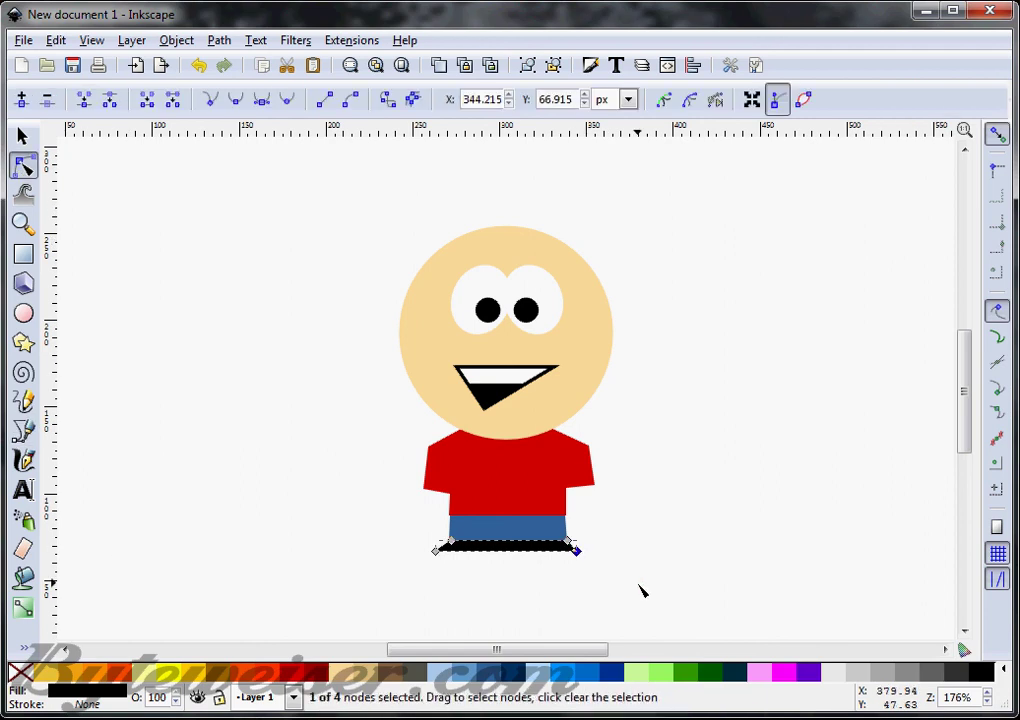
left_click(675, 540)
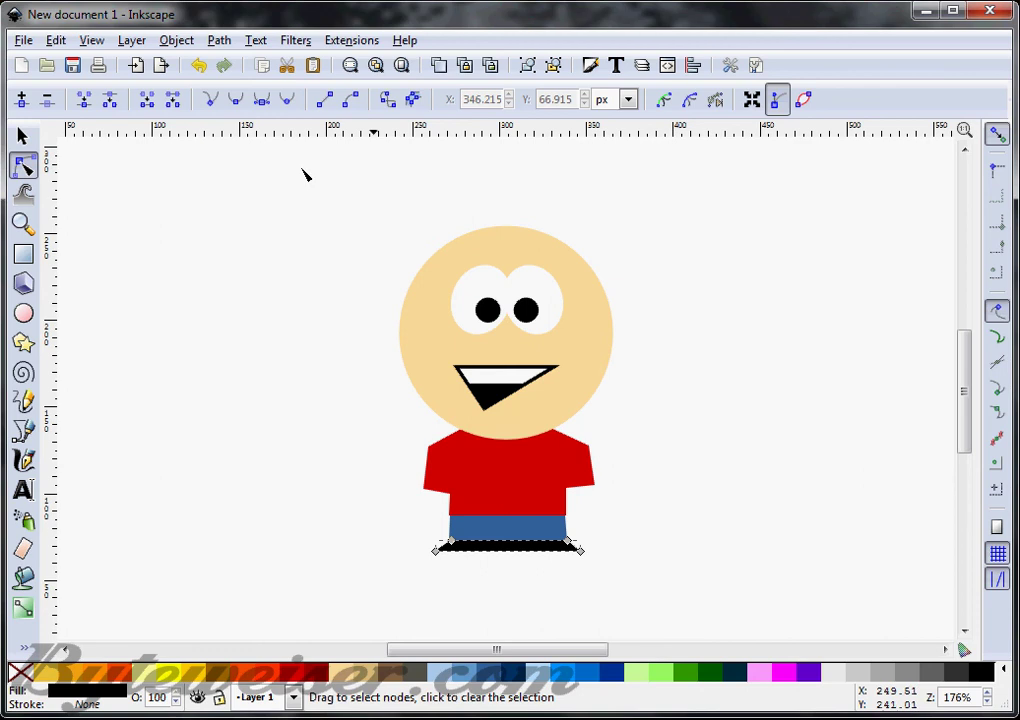
left_click(23, 136)
left_click(707, 489)
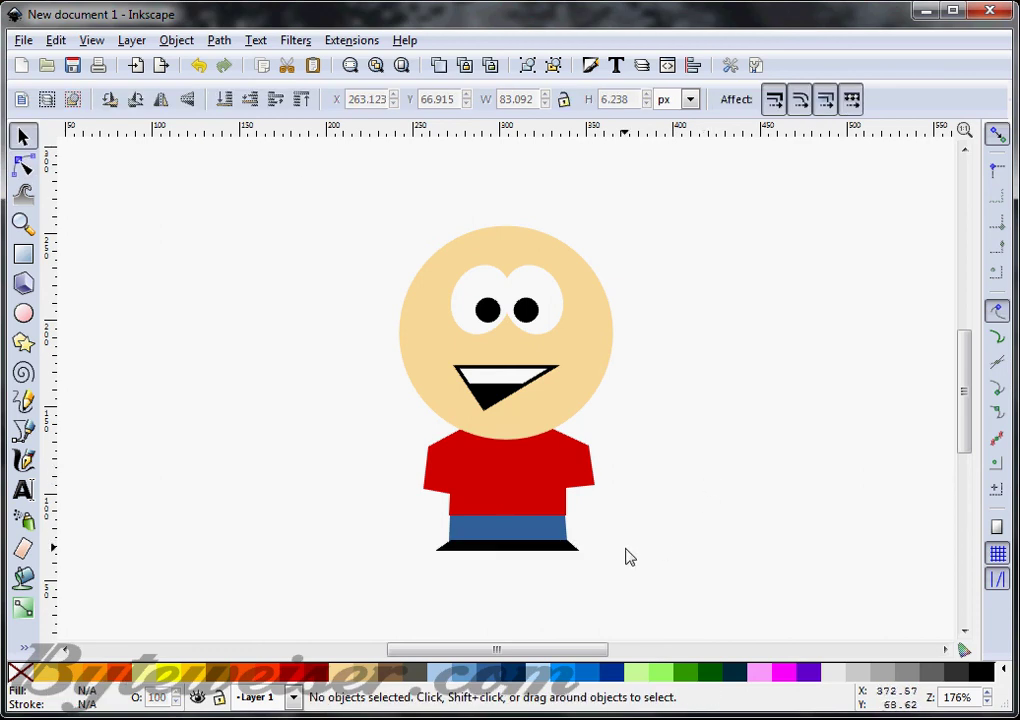
- Draw a tan ellipse, convert it to a path, and place and rotate it as the left hand
left_click(25, 315)
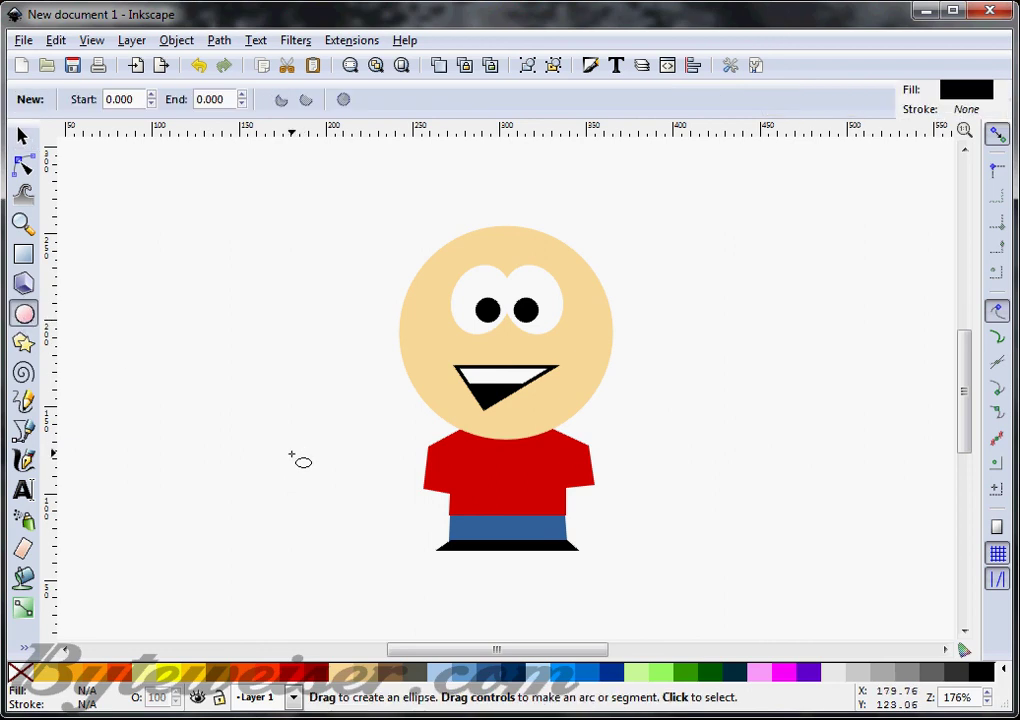
left_click_drag(293, 455, 331, 482)
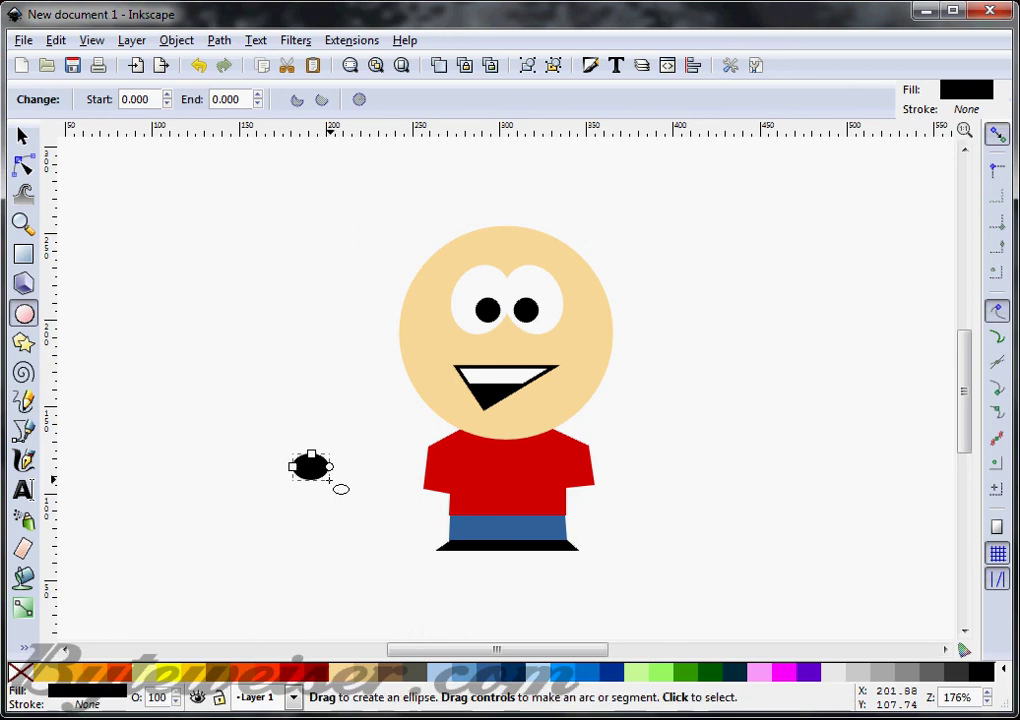
left_click(343, 680)
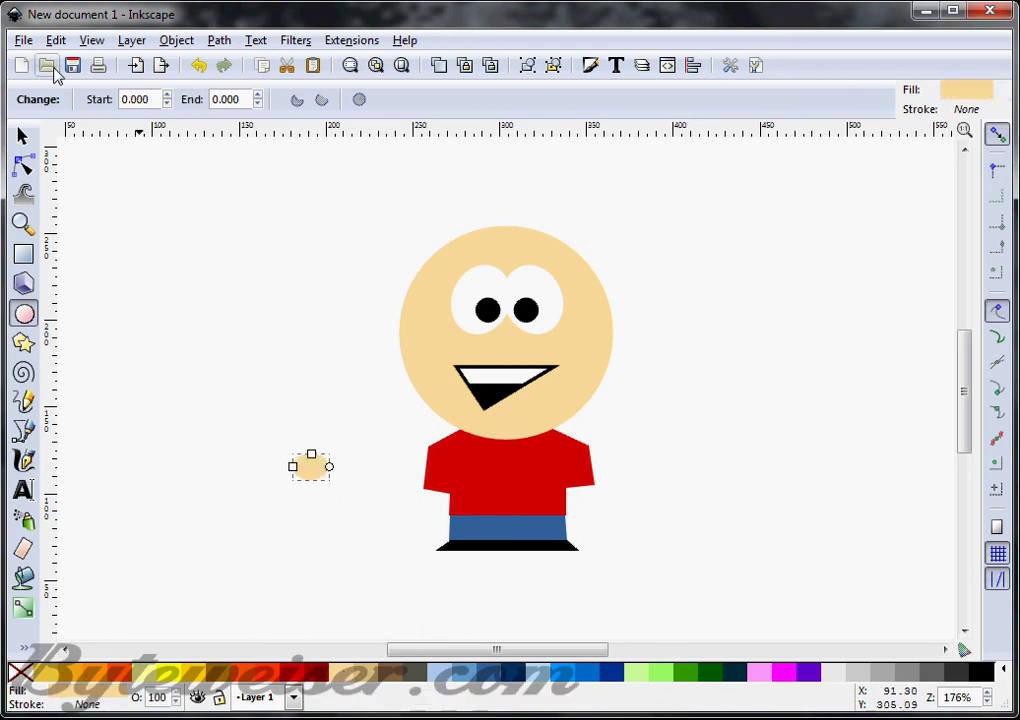
left_click(23, 135)
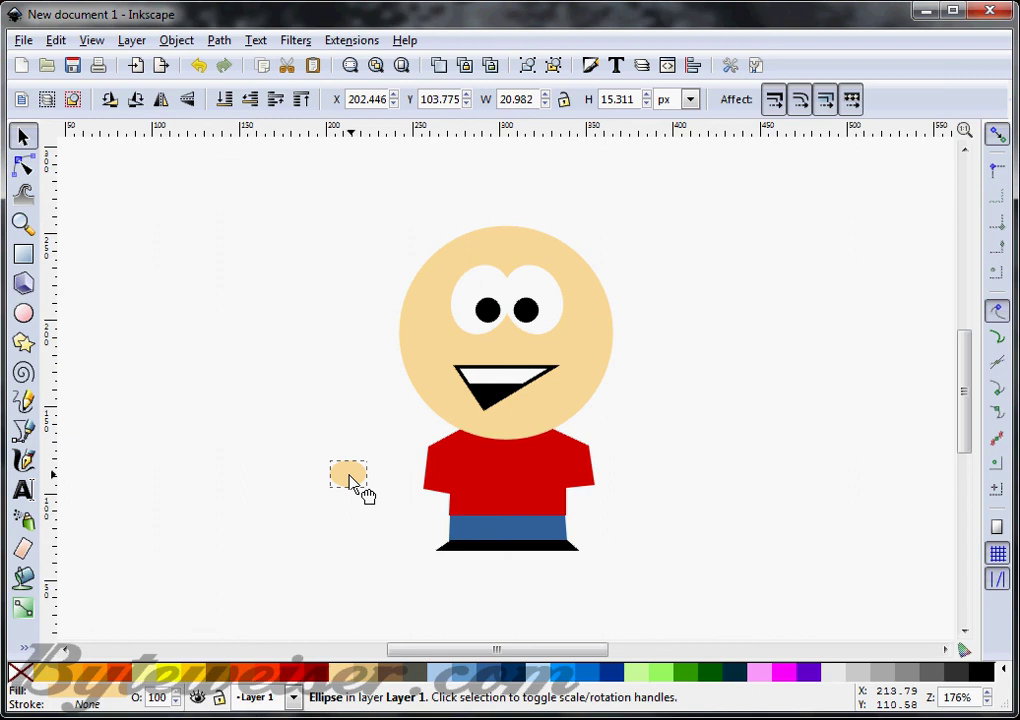
left_click_drag(350, 482, 451, 467)
left_click(219, 40)
left_click(218, 64)
left_click(455, 505)
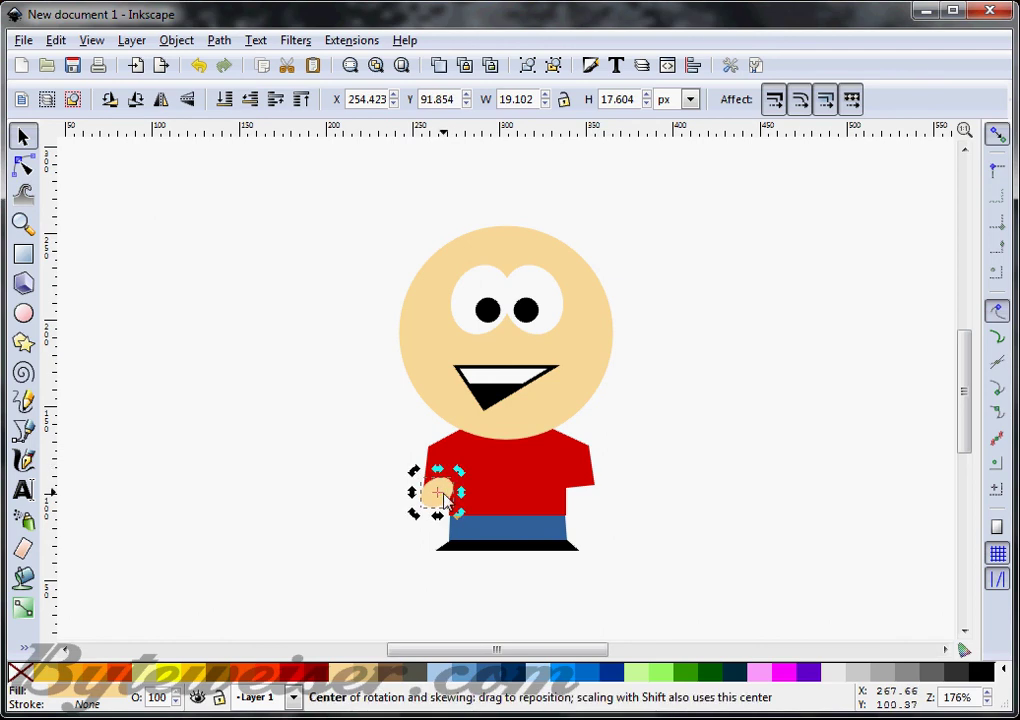
left_click(322, 496)
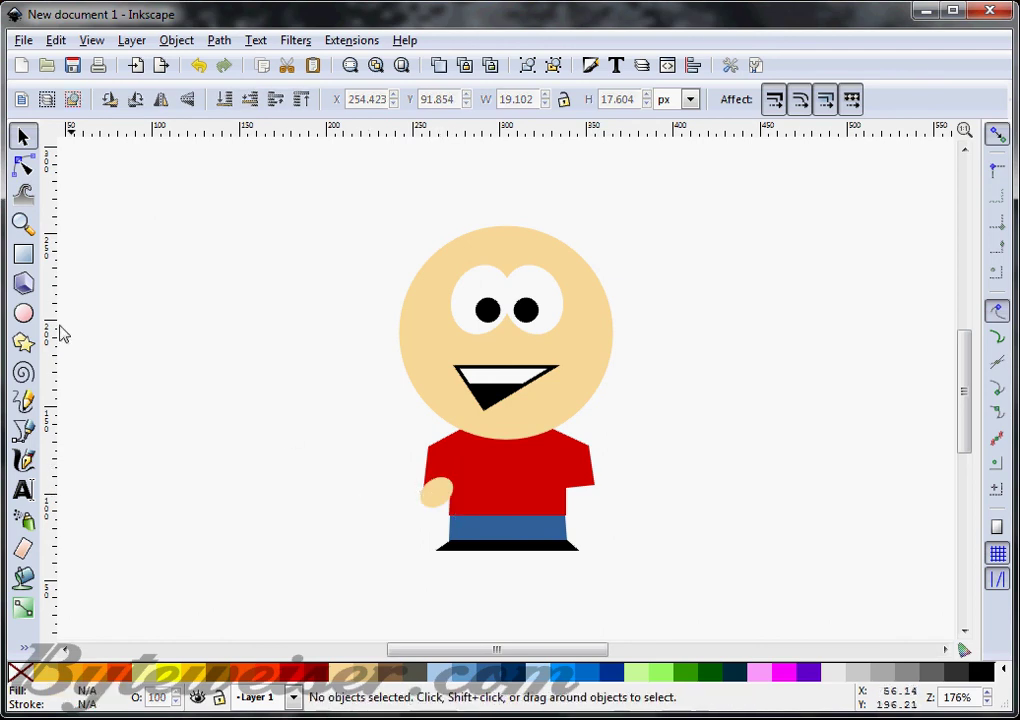
- Add a small tan circle thumb, moved onto the hand and shrunk to about 10 px
left_click(23, 313)
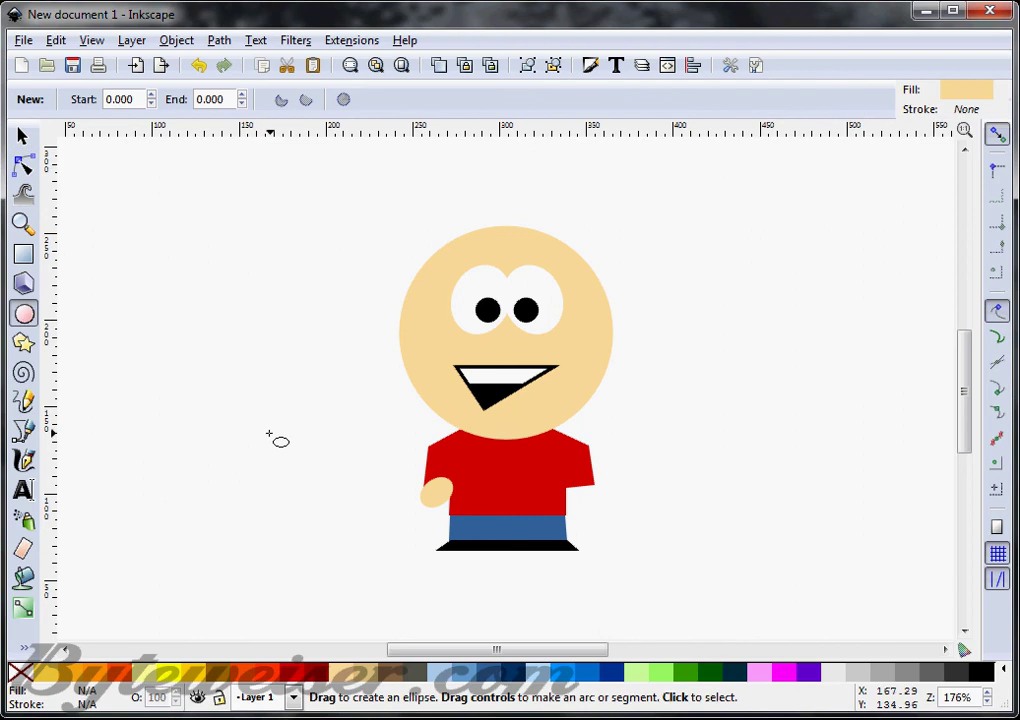
left_click_drag(256, 420, 281, 442)
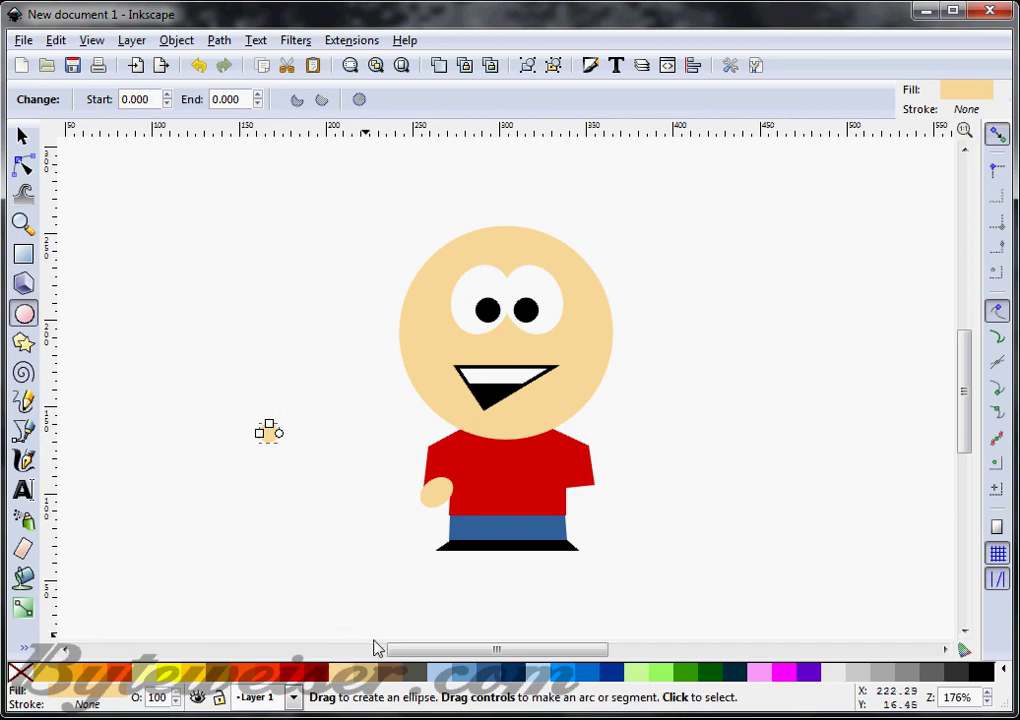
left_click(23, 135)
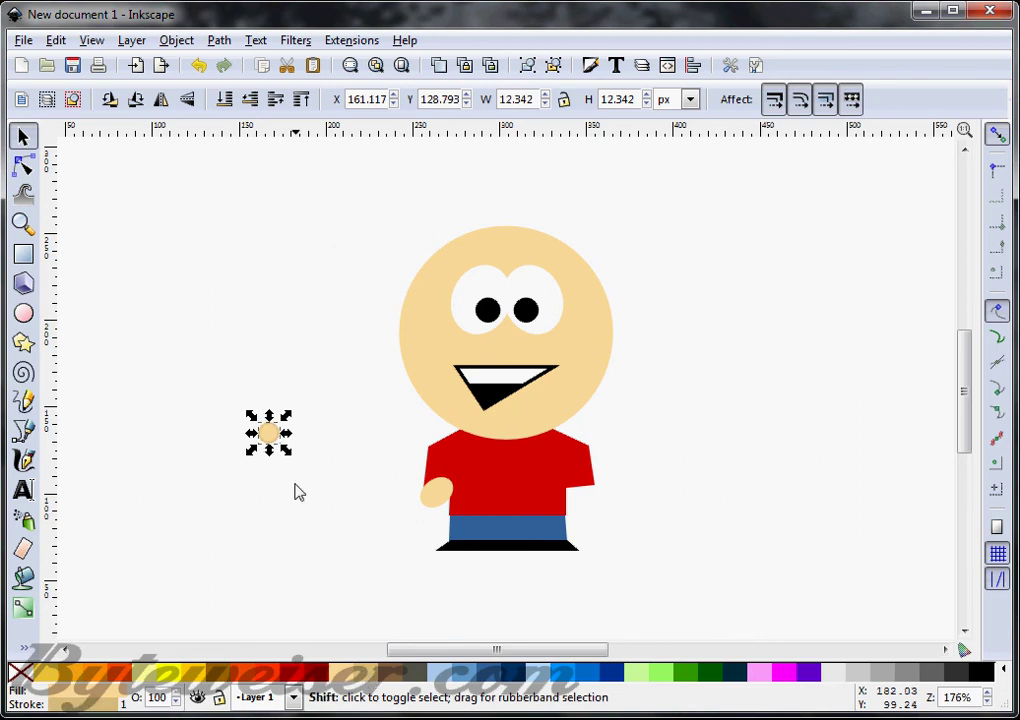
left_click_drag(285, 433, 456, 488)
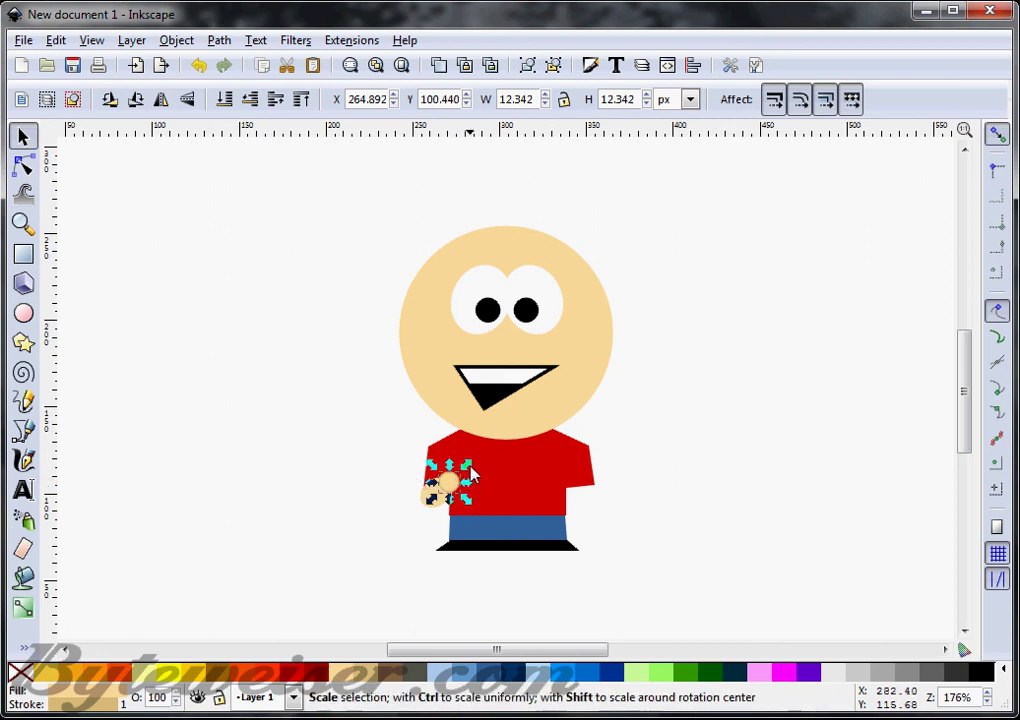
left_click_drag(468, 472, 470, 476)
left_click(337, 474)
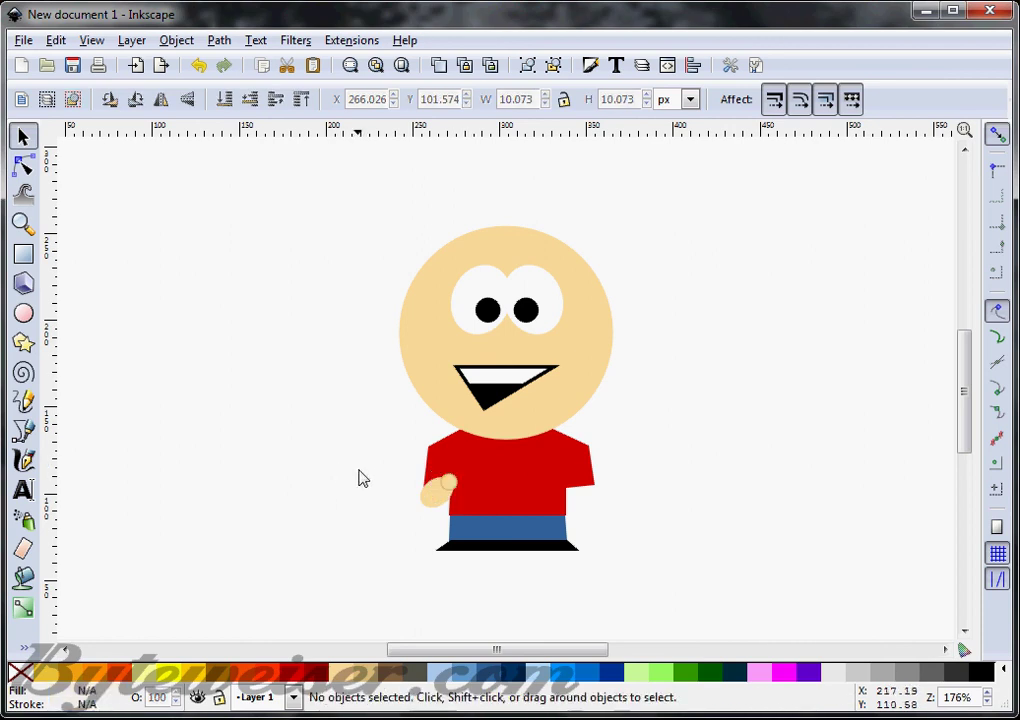
- Group the hand and thumb and shift a copy to the shirt's right side
left_click_drag(376, 454, 472, 521)
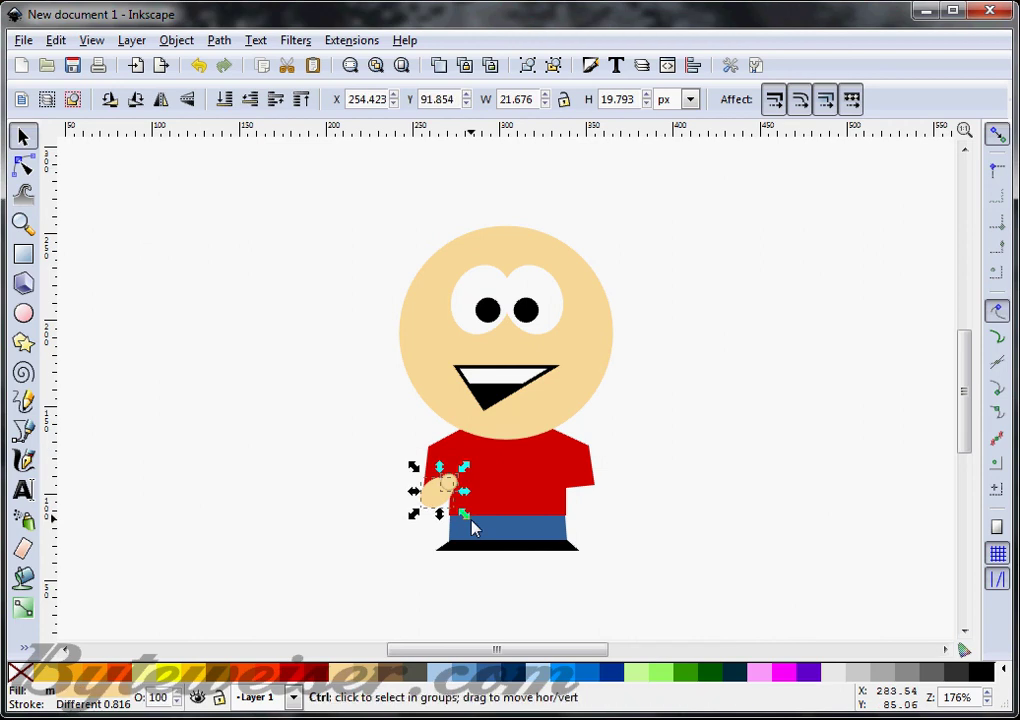
key("ctrl+g")
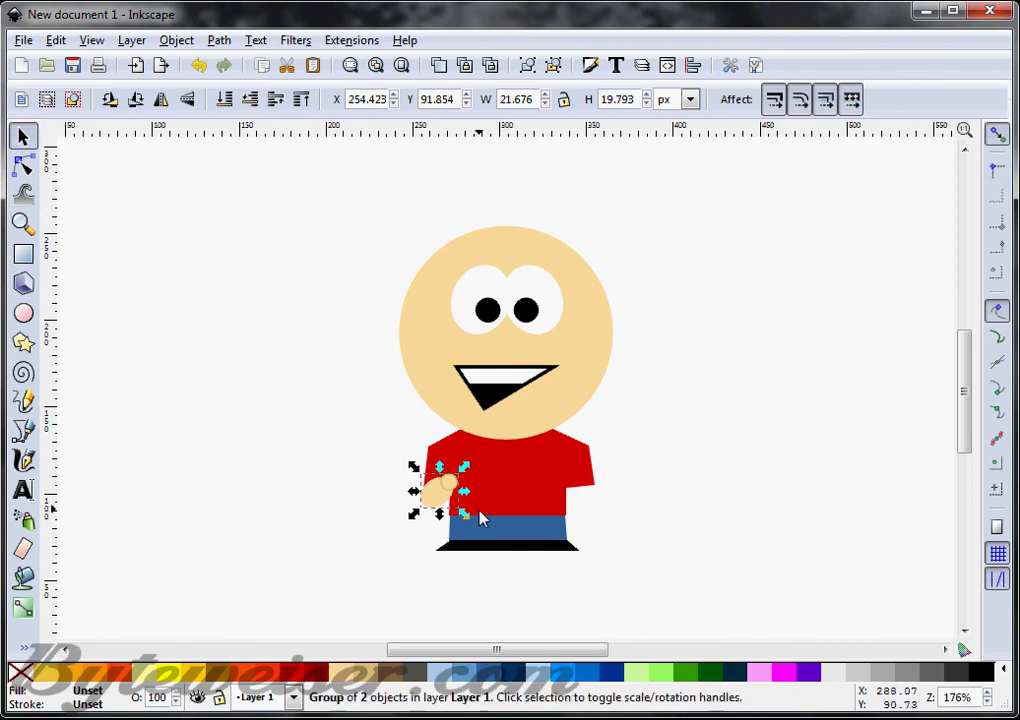
key("Right")
key("Right")
key("Right")
key("Right")
key("Right")
key("Right")
key("Right")
key("Right")
key("Right")
key("Right")
key("Right")
key("Right")
key("Right")
key("Right")
key("Right")
key("Right")
key("Right")
key("Right")
key("Right")
key("Right")
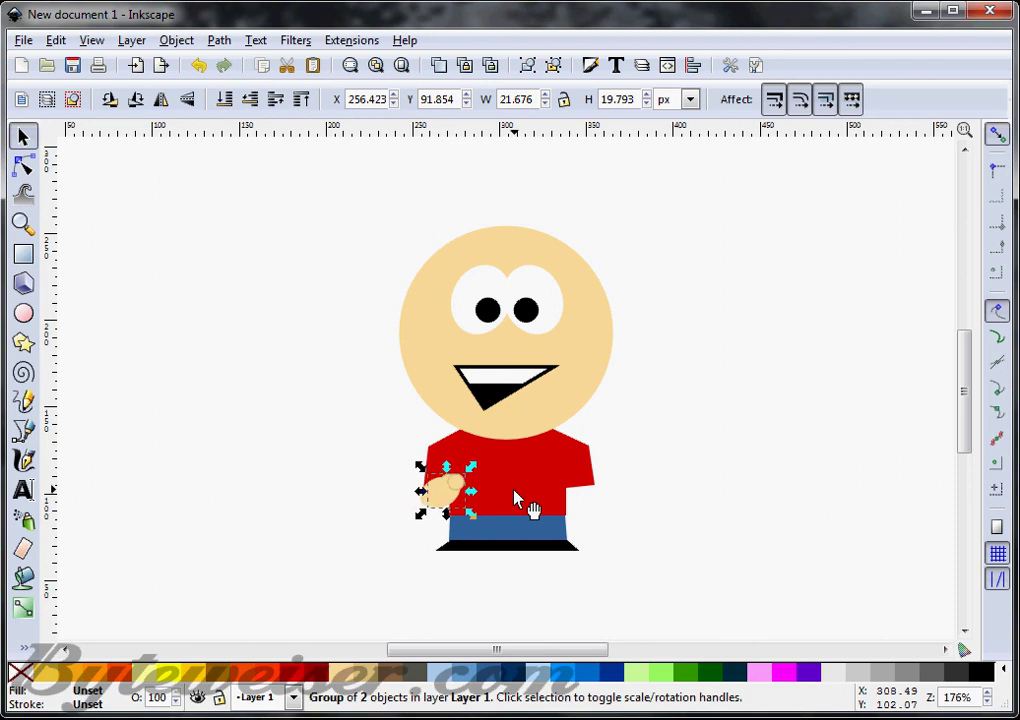
key("Right")
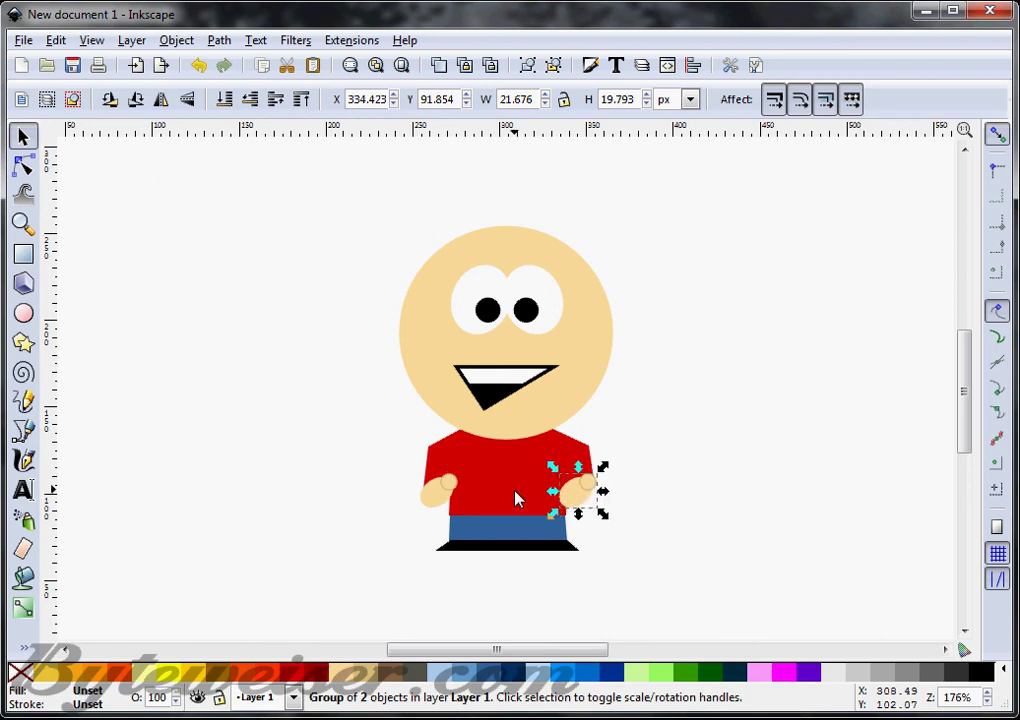
- Flip the copied hand horizontally, tilt it and position it at the right sleeve
left_click(161, 99)
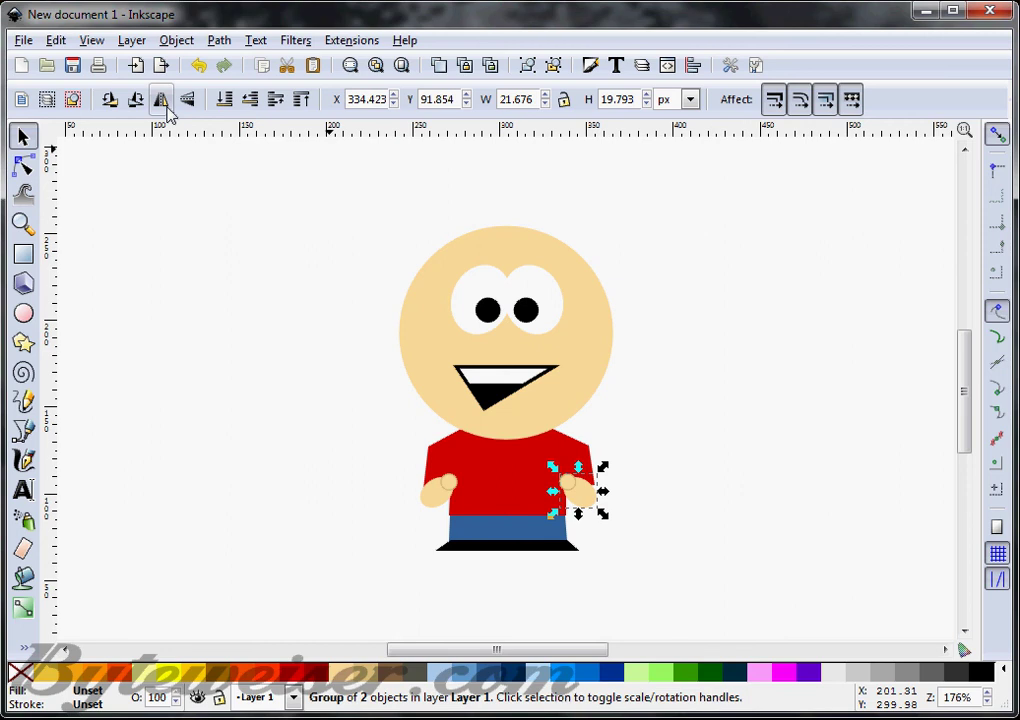
left_click(577, 500)
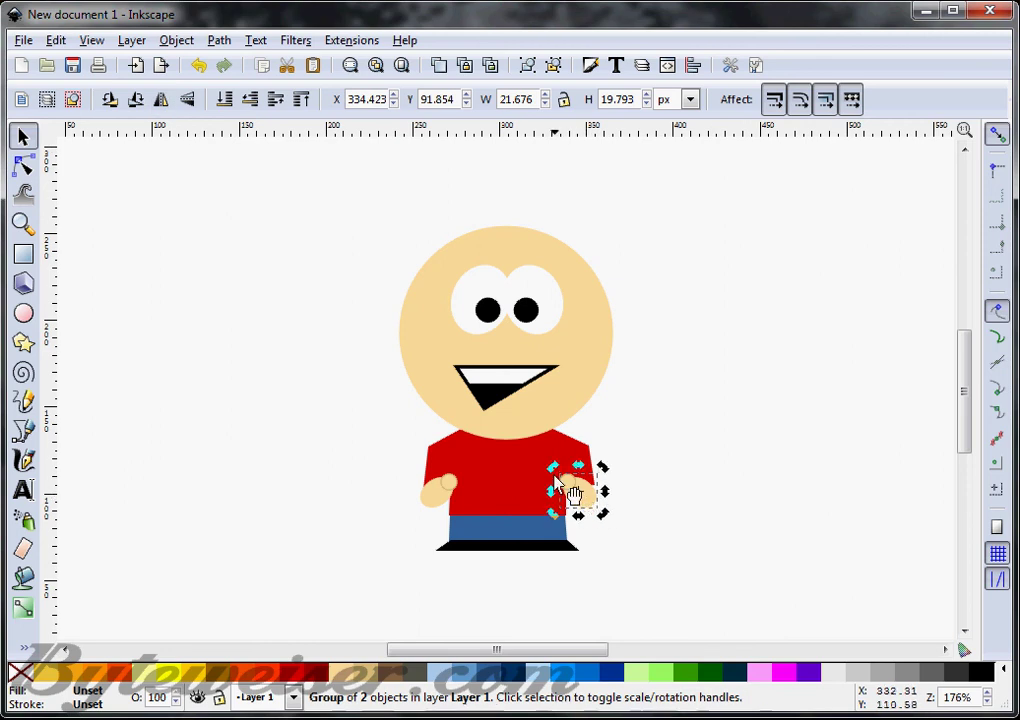
left_click_drag(555, 467, 548, 486)
mouse_move(607, 513)
left_mouse_down()
mouse_move(590, 503)
mouse_move(597, 494)
mouse_move(605, 506)
left_mouse_up()
left_click(645, 505)
left_click(656, 472)
- Draw a closed zigzag hair shape spiking up-left from the top of the head
scroll(630, 472, "up", 2)
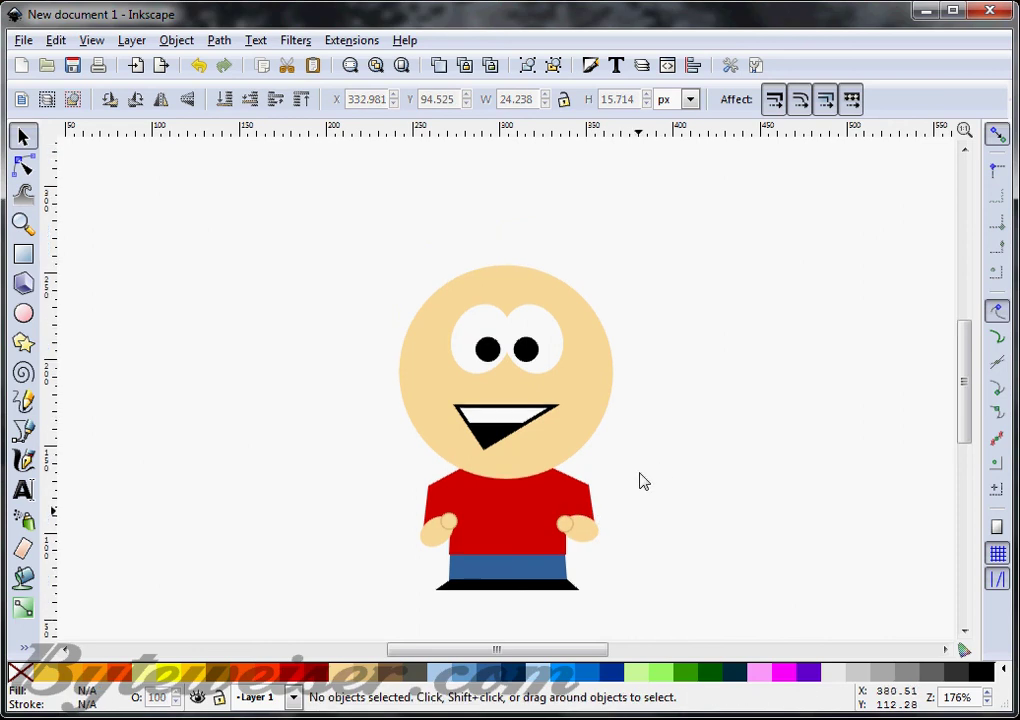
left_click(23, 430)
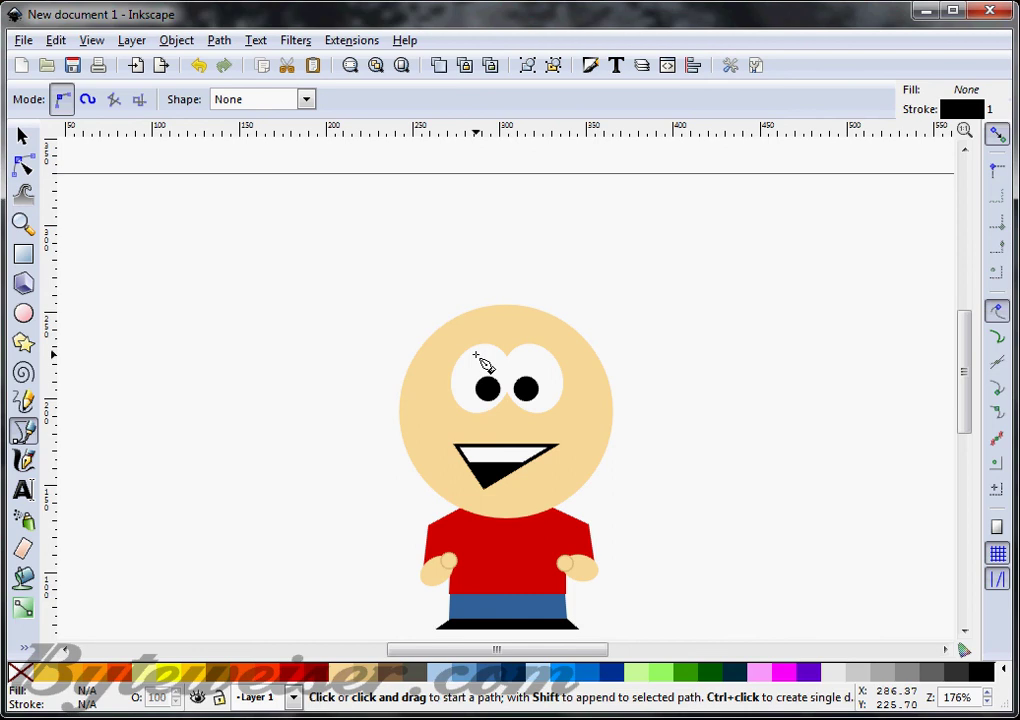
left_click(494, 305)
left_click(381, 263)
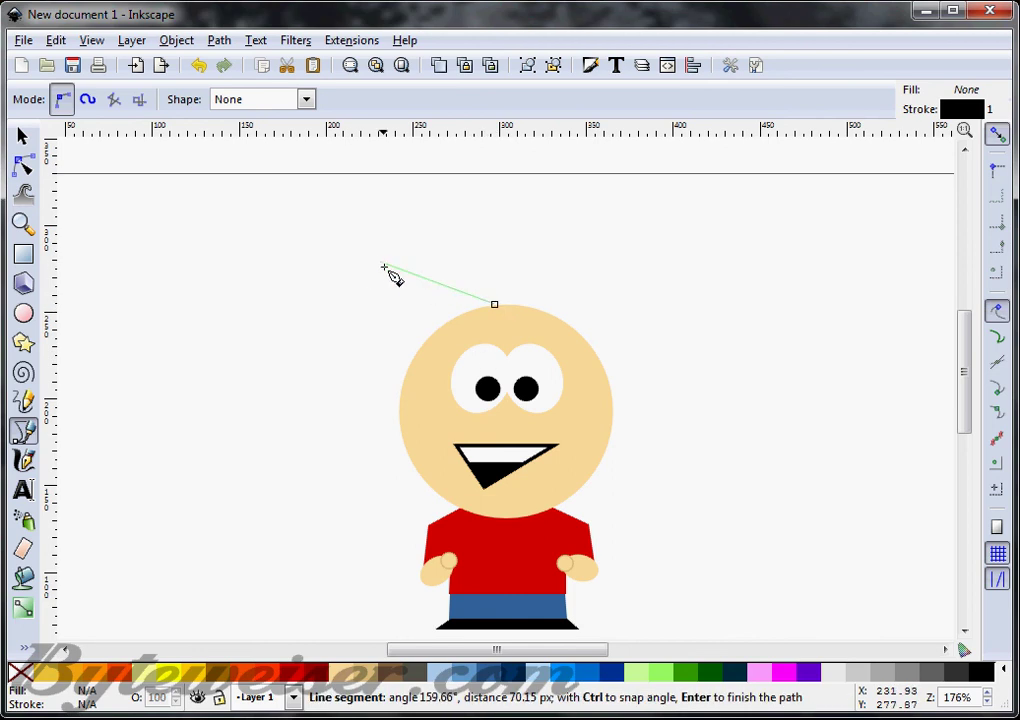
left_click(410, 296)
left_click(343, 318)
left_click(418, 315)
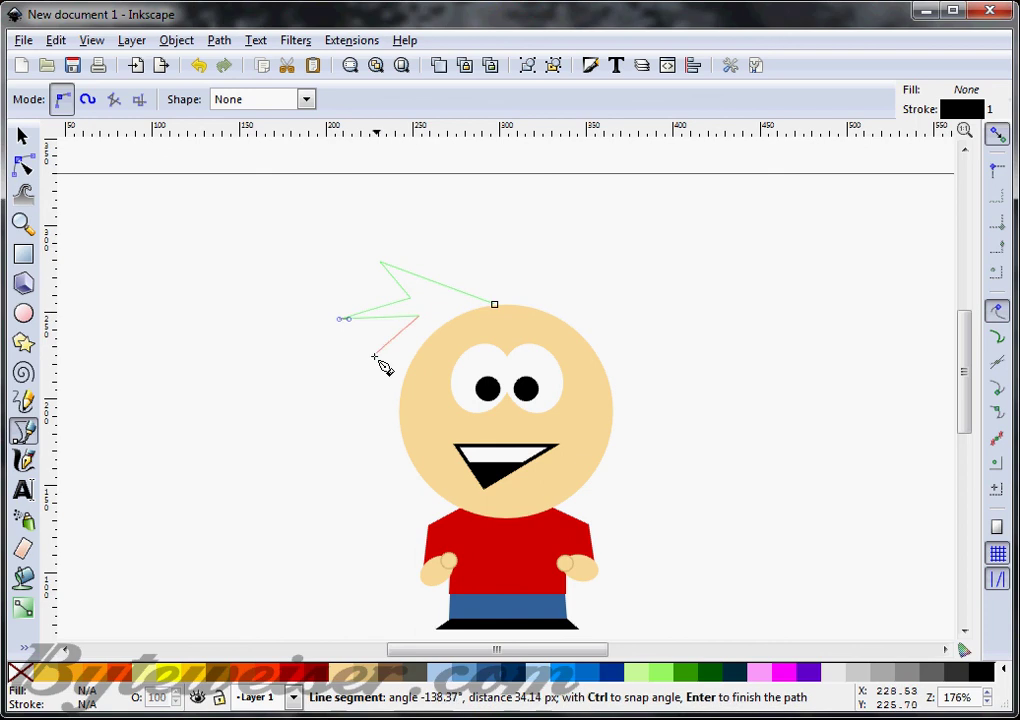
left_click(495, 305)
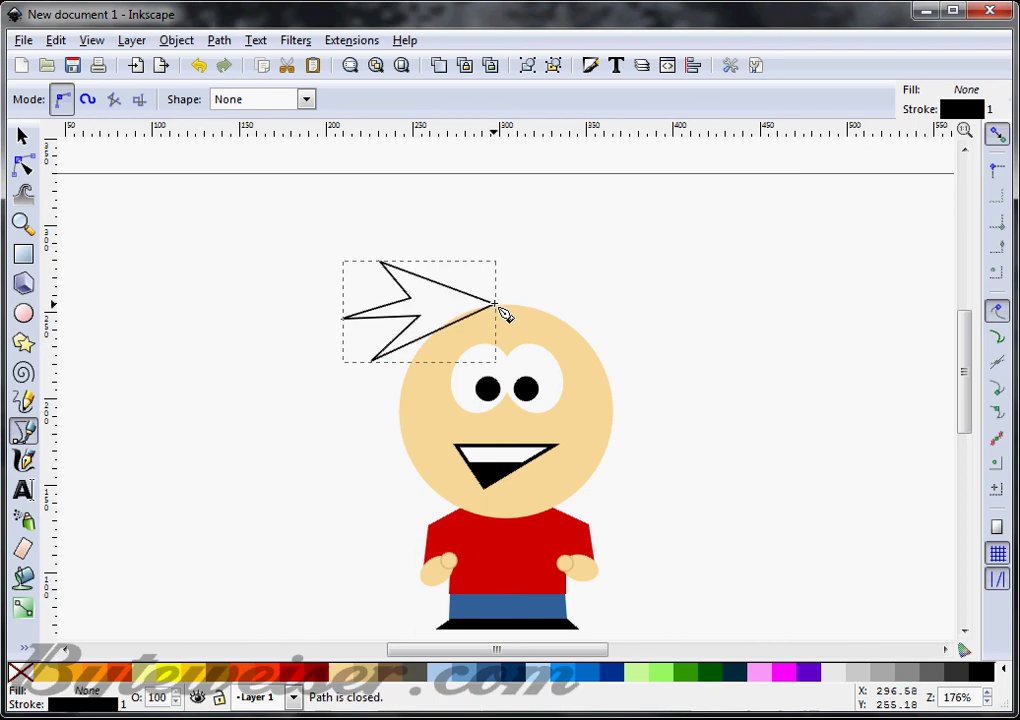
- Draw a closed hair spike extending to the right of the head top
left_click(495, 304)
left_click(615, 255)
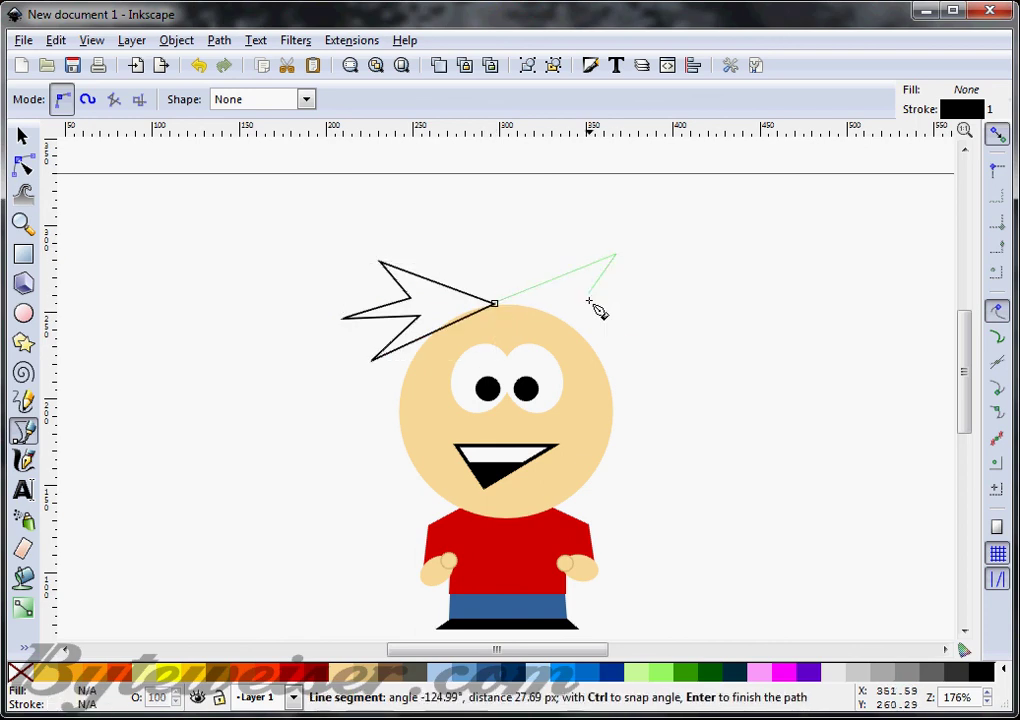
left_click(590, 295)
left_click(621, 342)
left_click(495, 304)
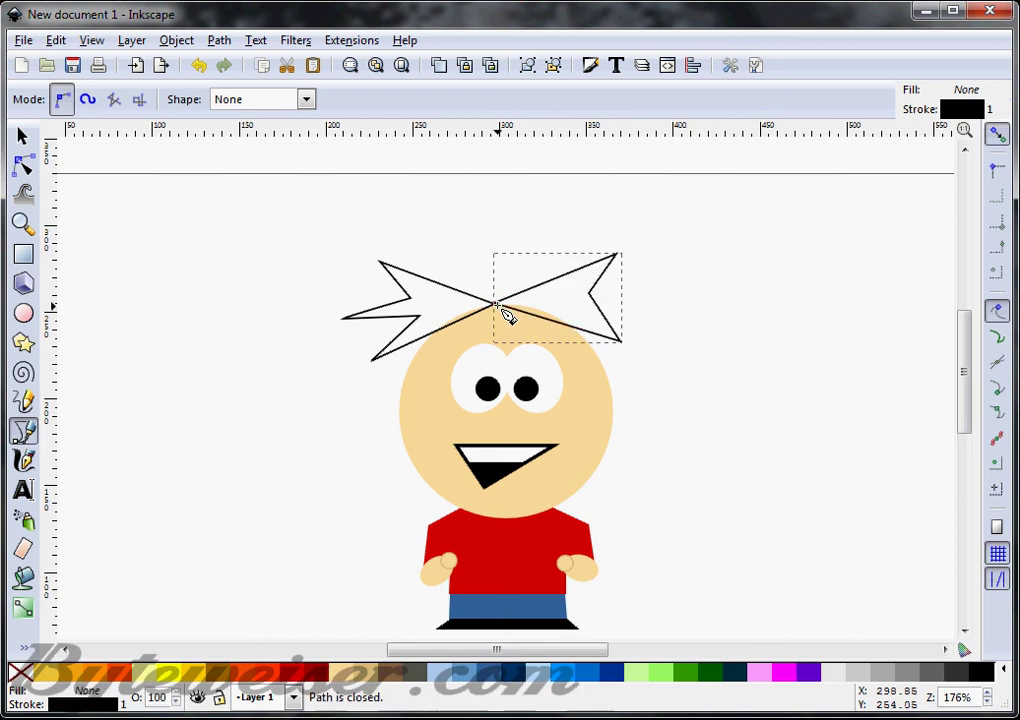
- Fill both hair shapes yellow and remove their black outlines
key("F1")
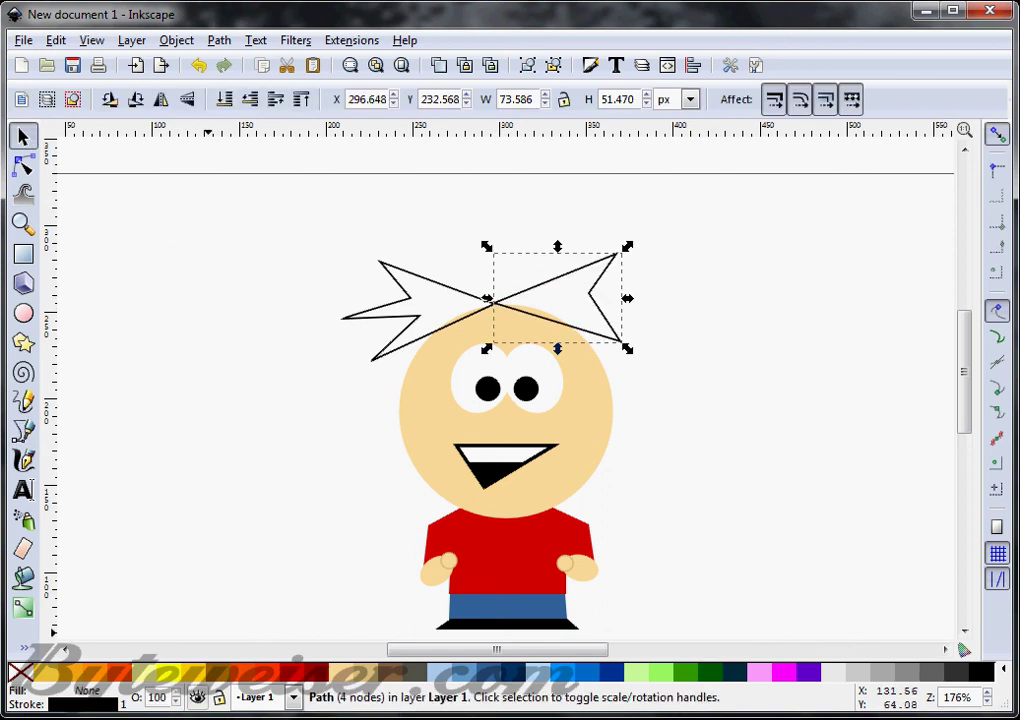
left_click(172, 679)
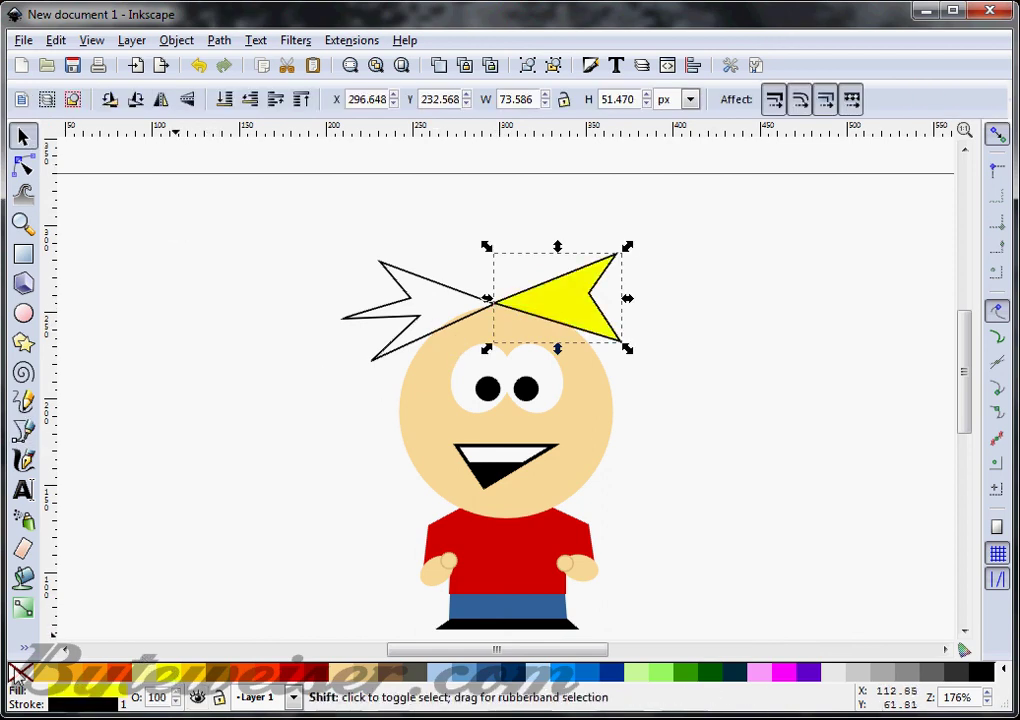
left_click(20, 675, "shift")
left_click(423, 294)
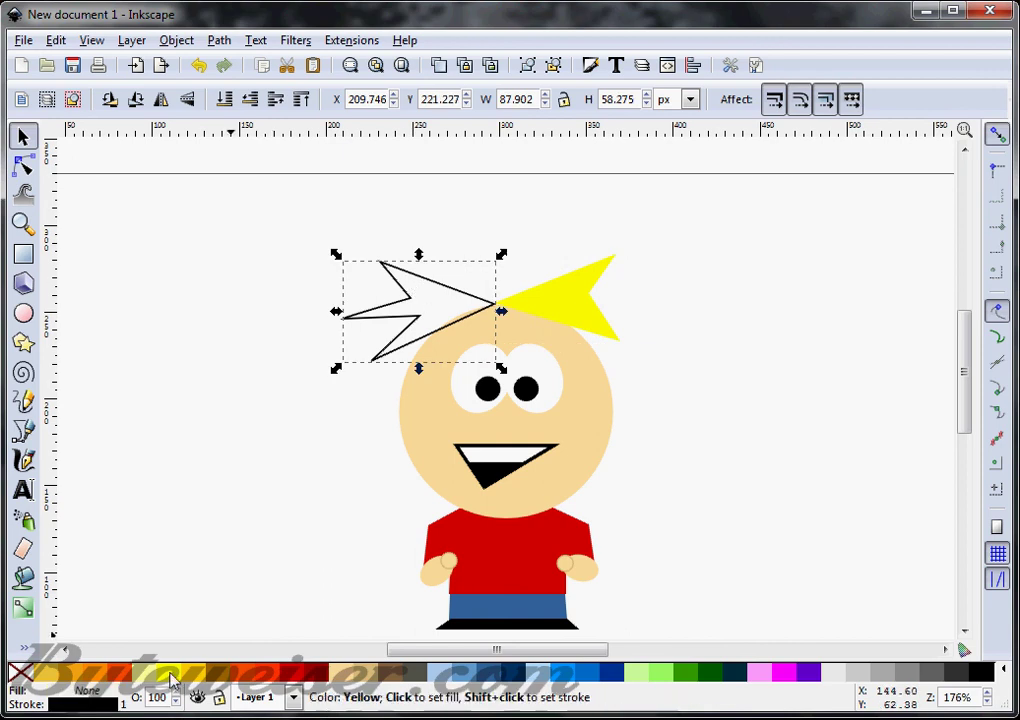
left_click(172, 679)
left_click(20, 675, "shift")
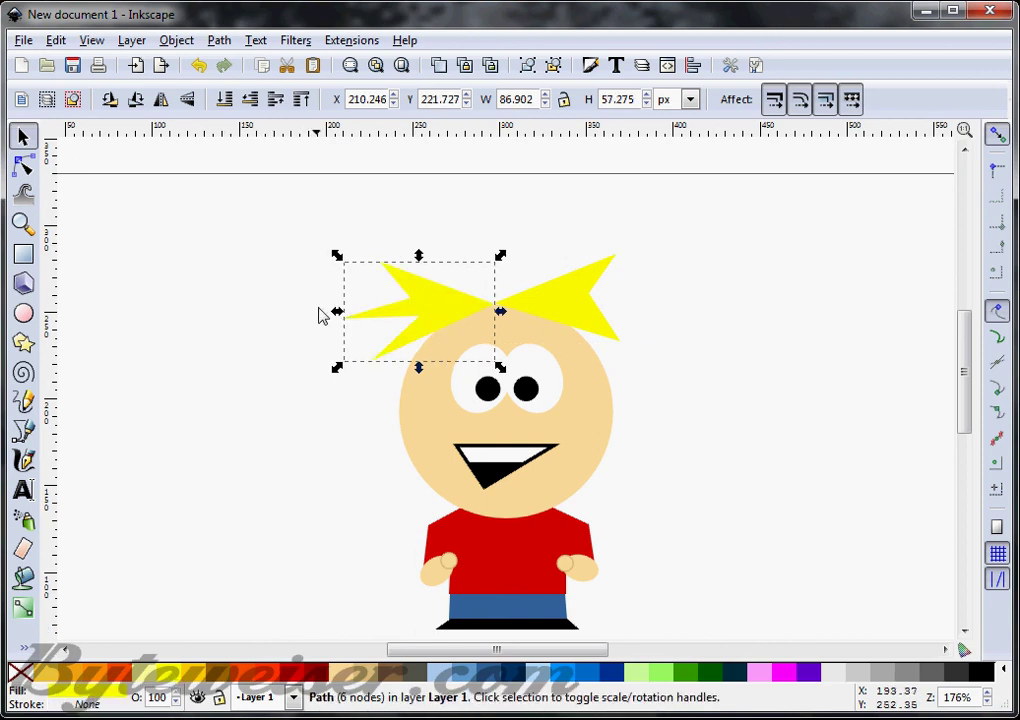
- Draw a 7-node hair tuft on top of the head, filled yellow with no outline
left_click(23, 430)
left_click(486, 302)
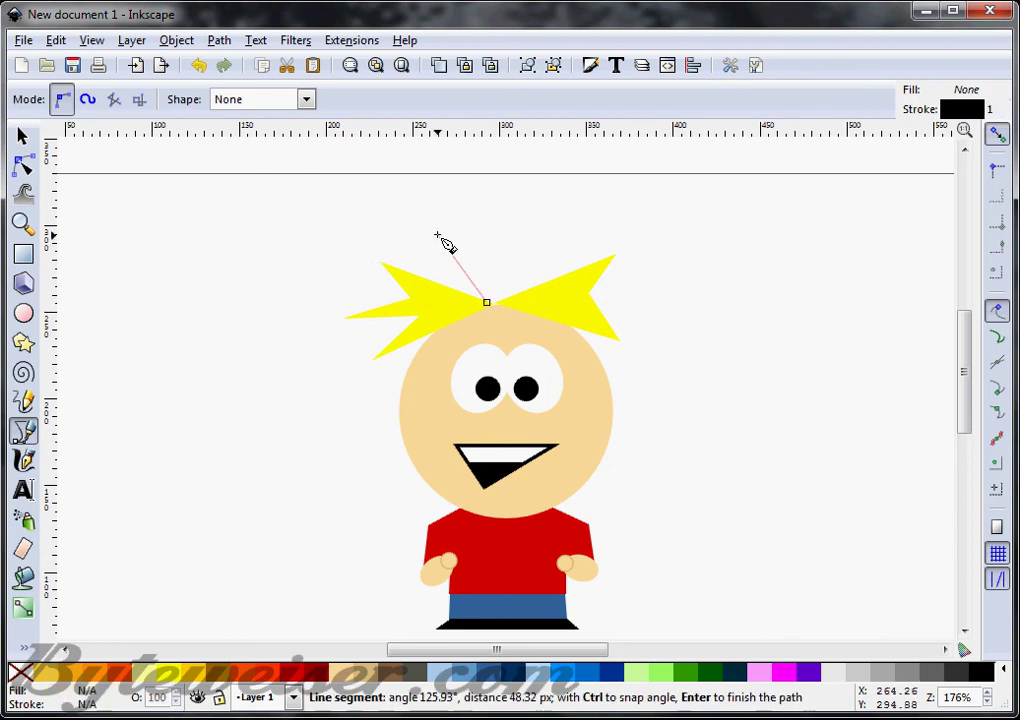
left_click(437, 236)
left_click(482, 270)
left_click(536, 232)
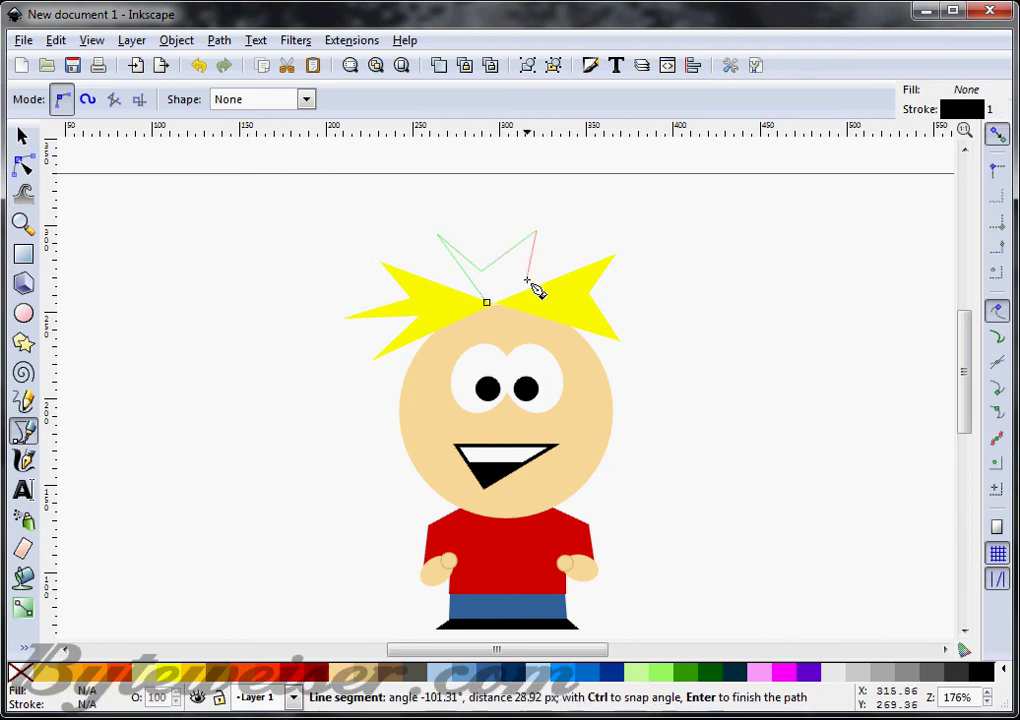
left_click(527, 279)
left_click(568, 276)
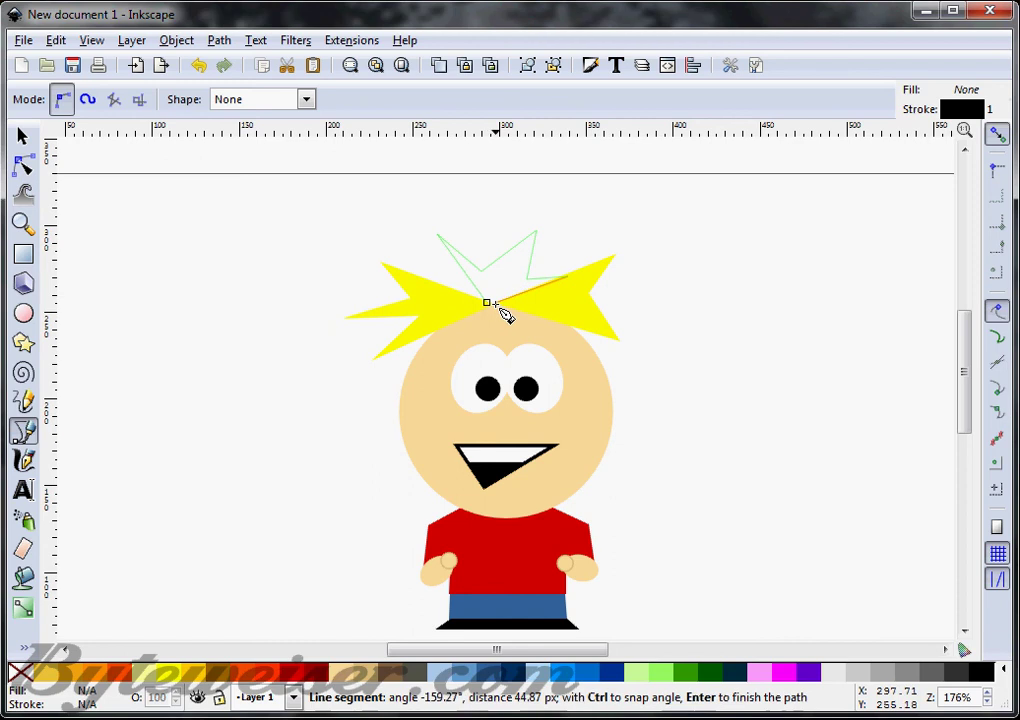
left_click(486, 302)
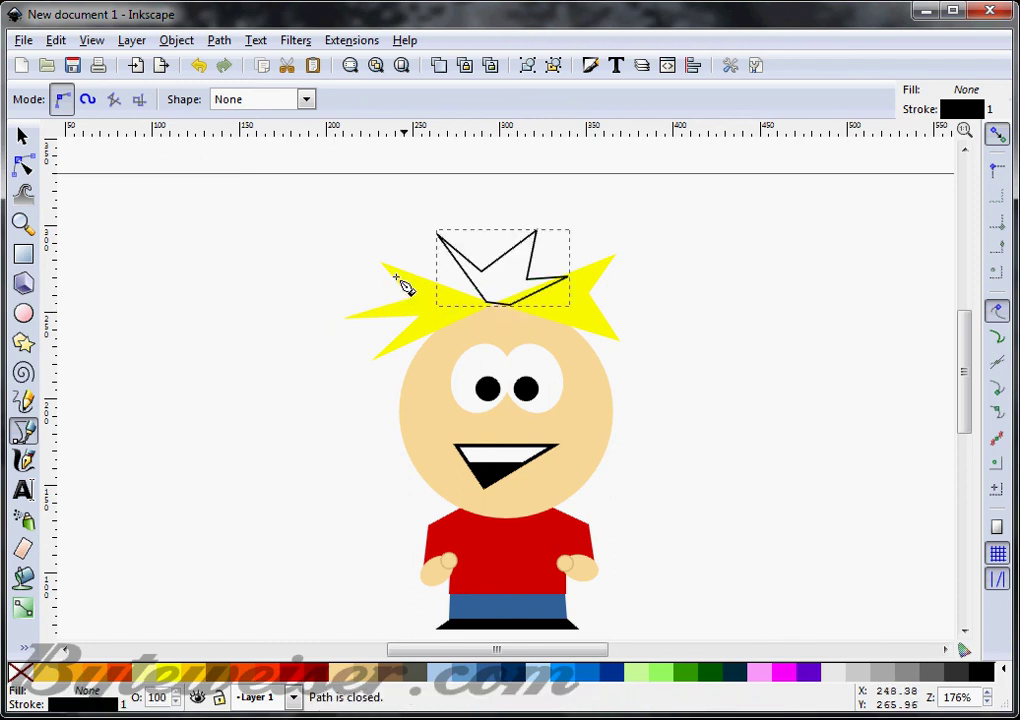
left_click(125, 672)
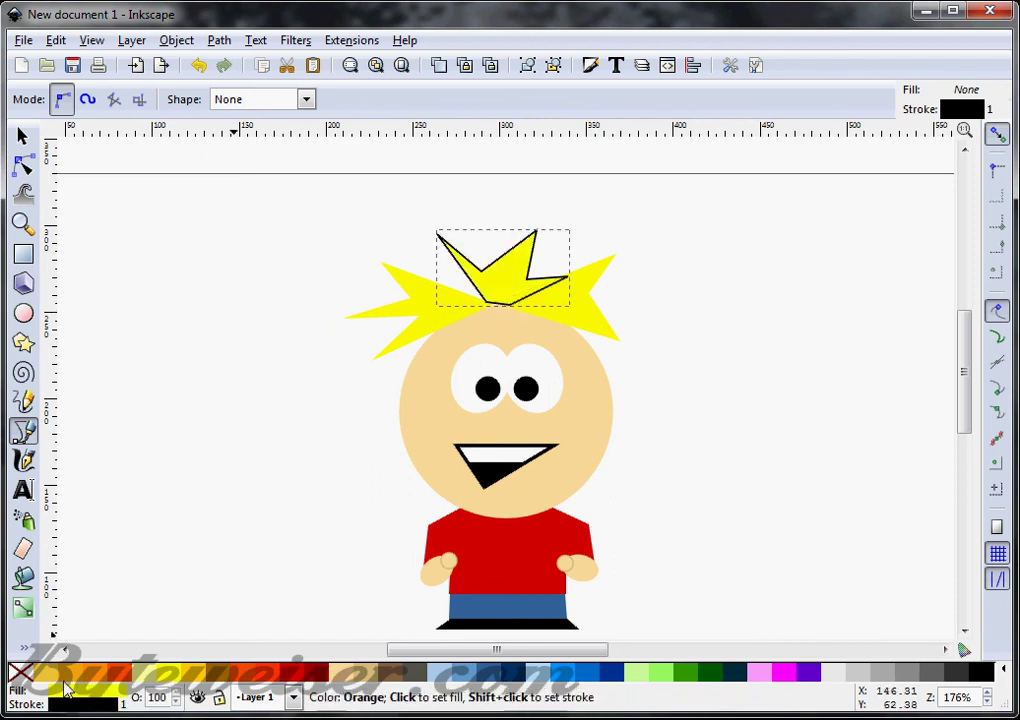
left_click(20, 672, "shift")
left_click(23, 135)
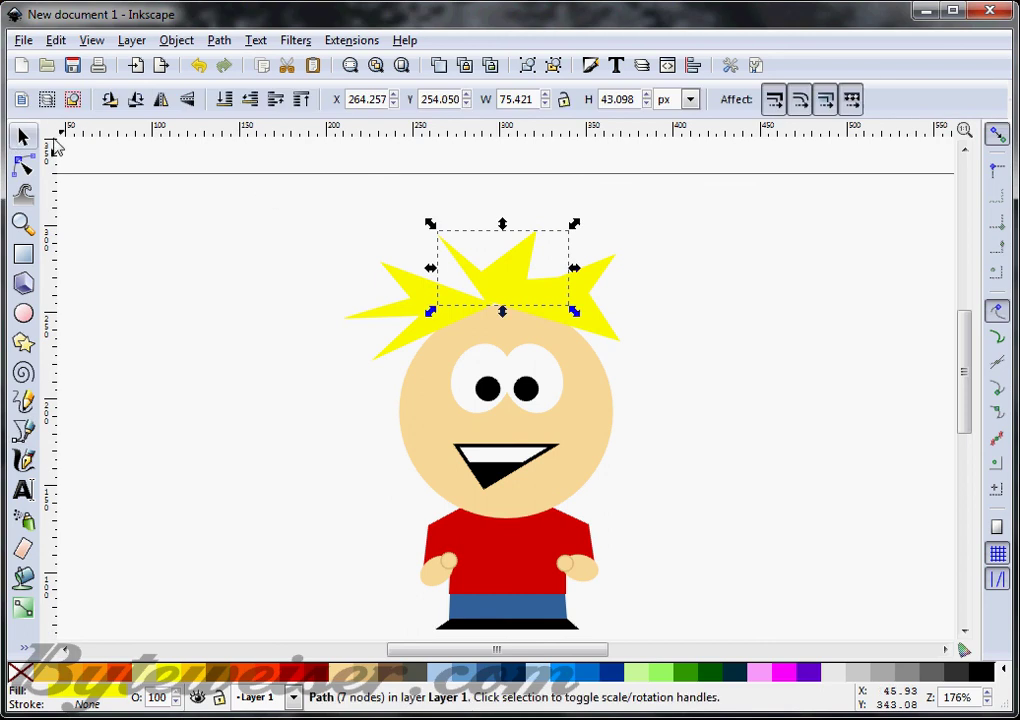
- Drag the tuft's top-left point down and left, then nudge the tuft into place
left_click(23, 165)
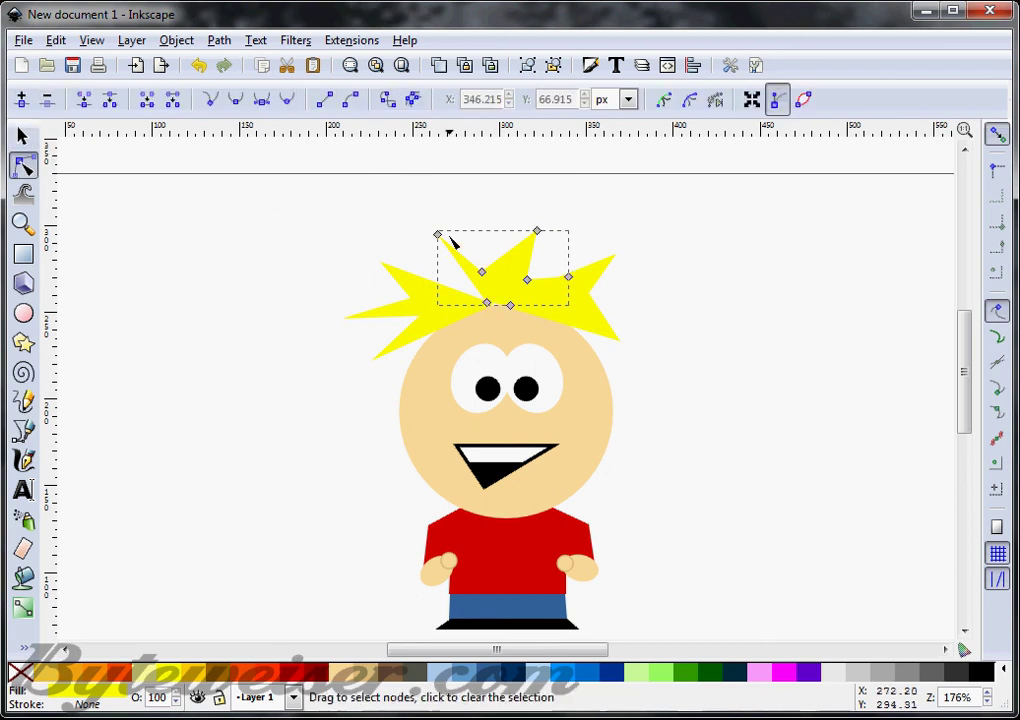
left_click_drag(440, 239, 424, 256)
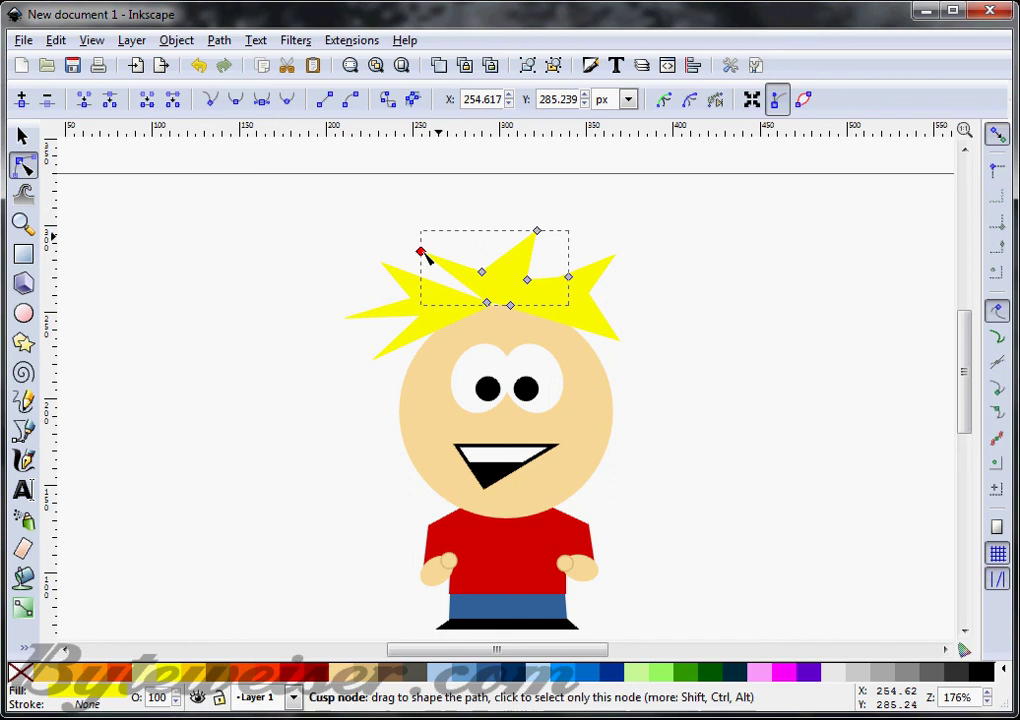
left_click(701, 317)
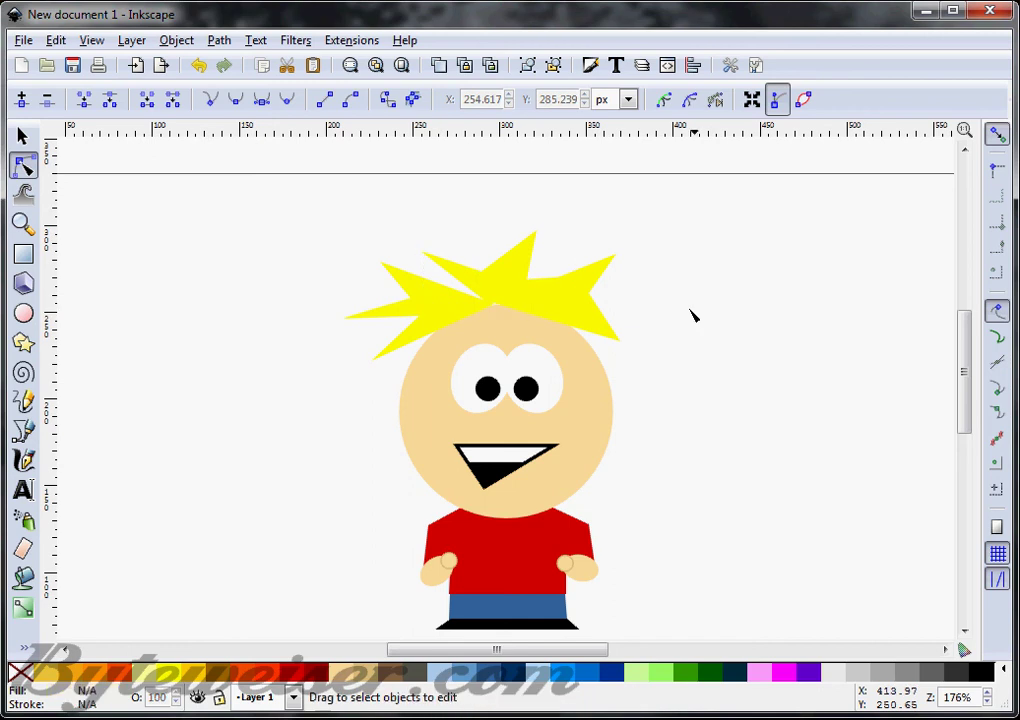
left_click(23, 137)
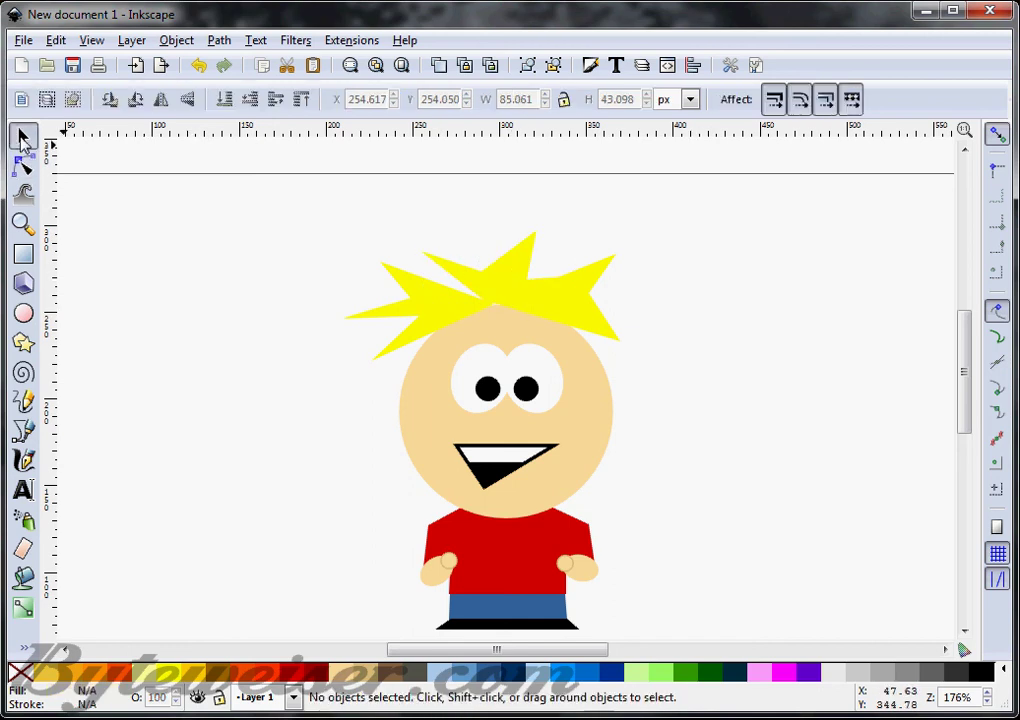
left_click_drag(507, 277, 504, 283)
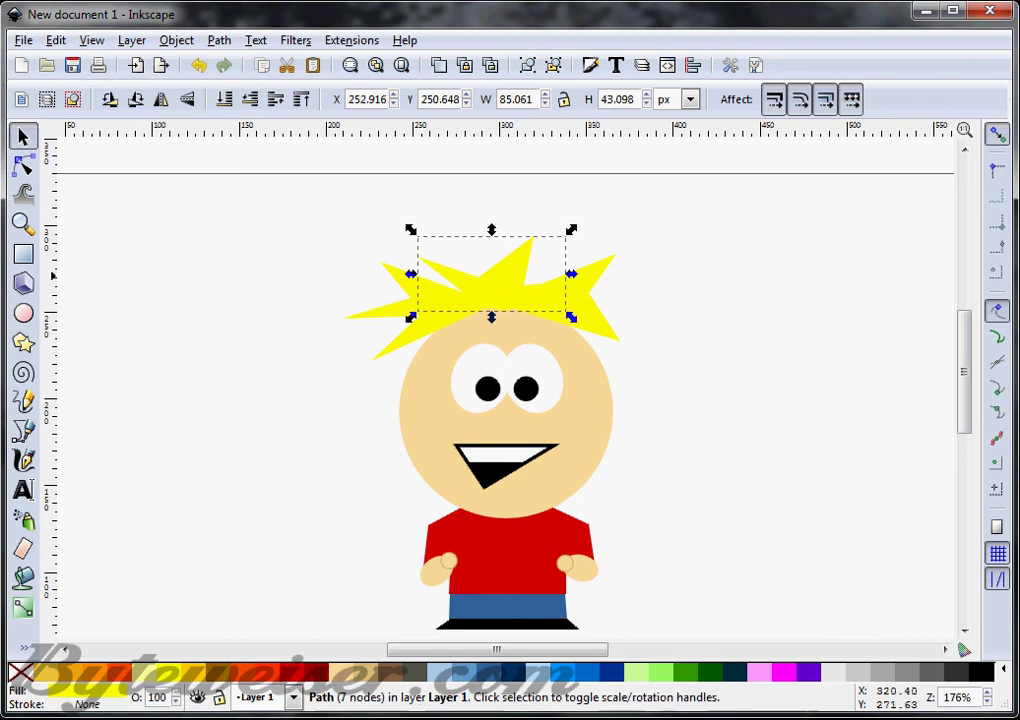
left_click(683, 273)
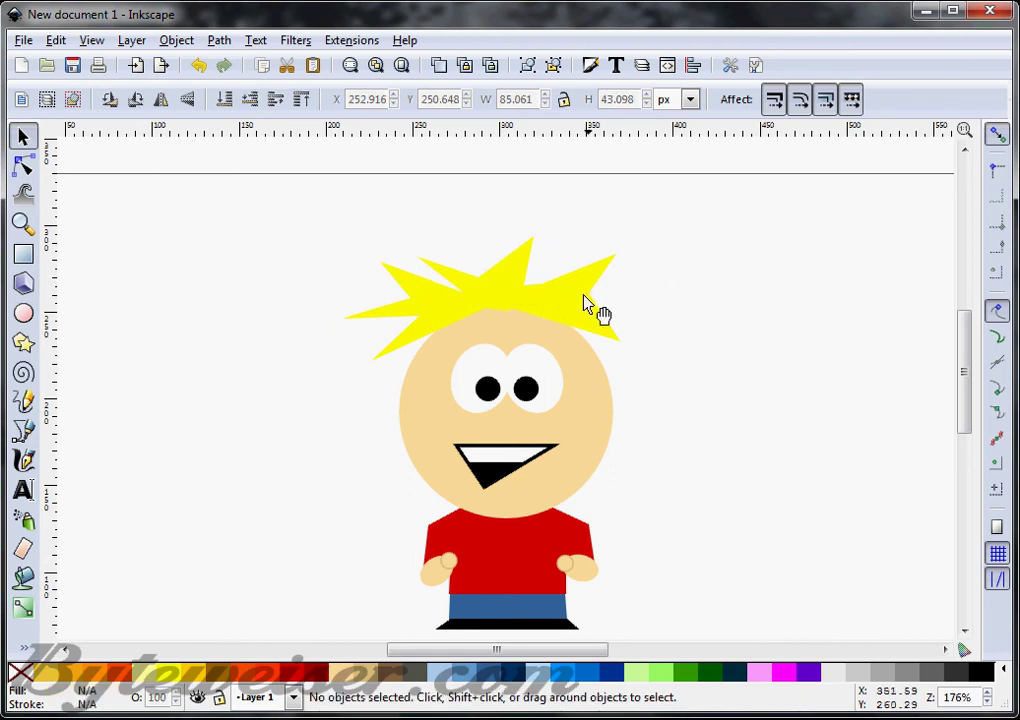
- Shift the top tuft's bottom point slightly to the right
scroll(505, 156, "up", 2)
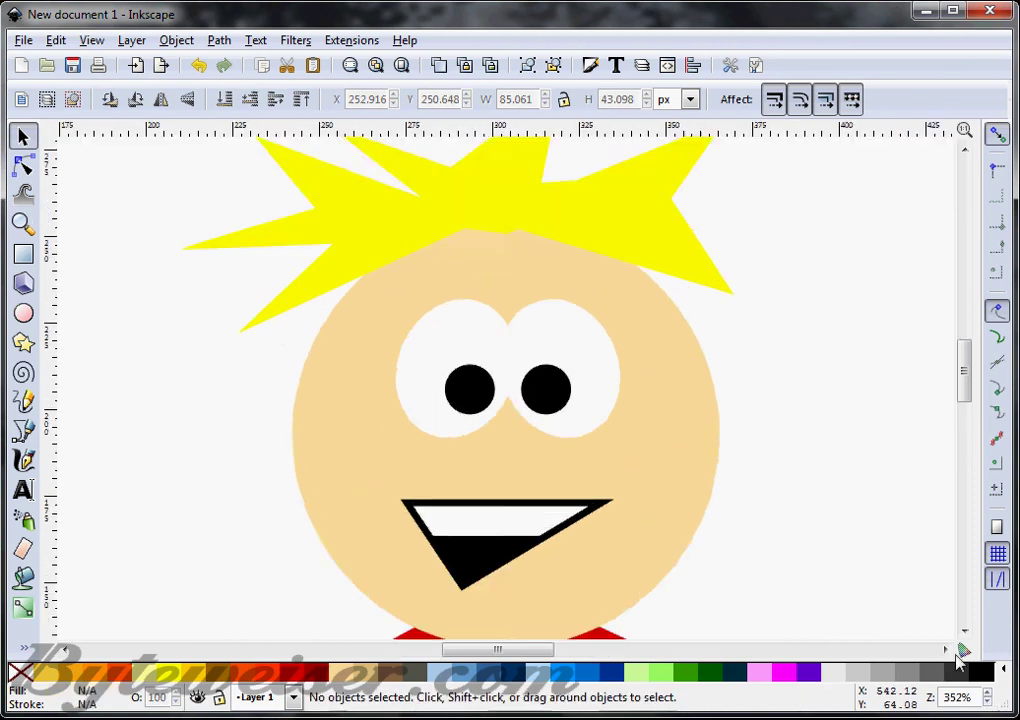
left_click(512, 474)
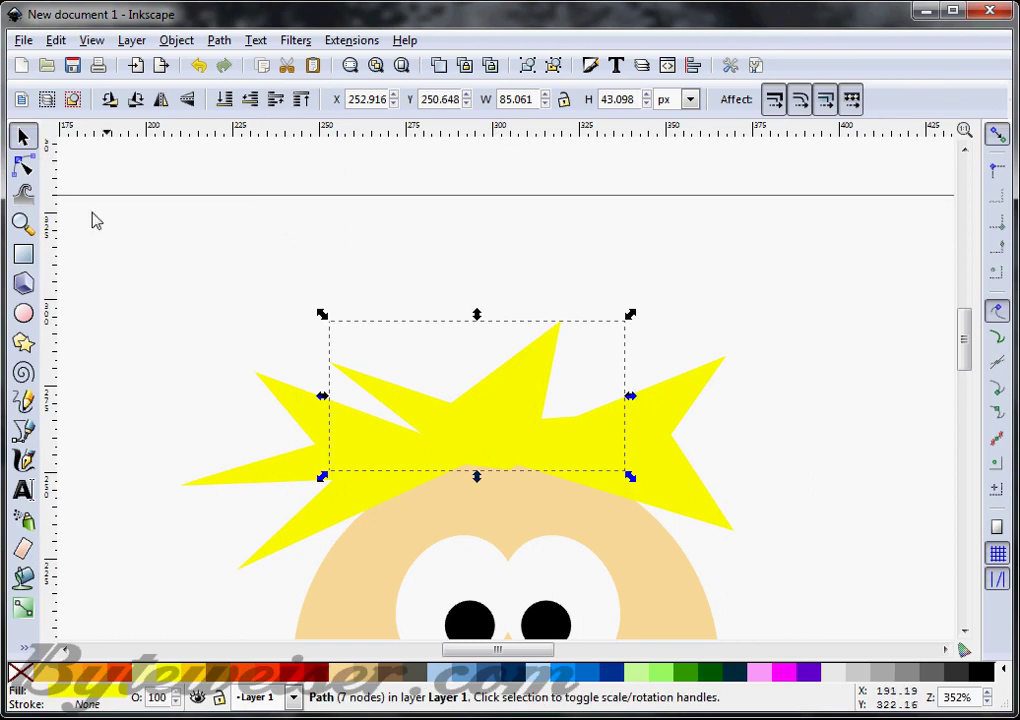
left_click(23, 165)
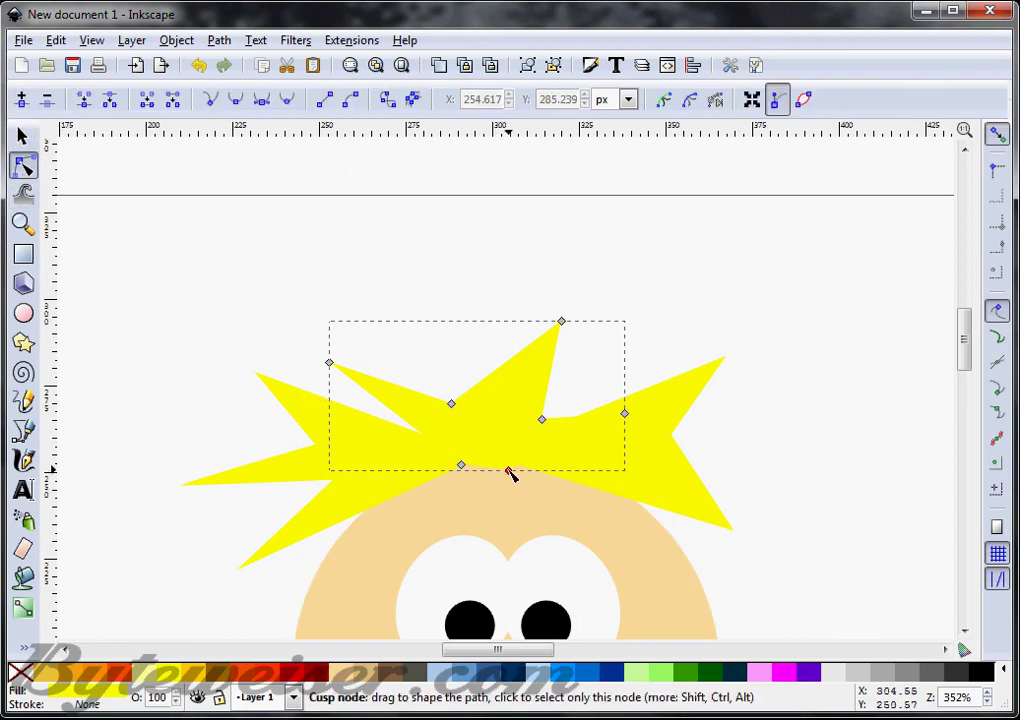
left_click_drag(509, 469, 527, 468)
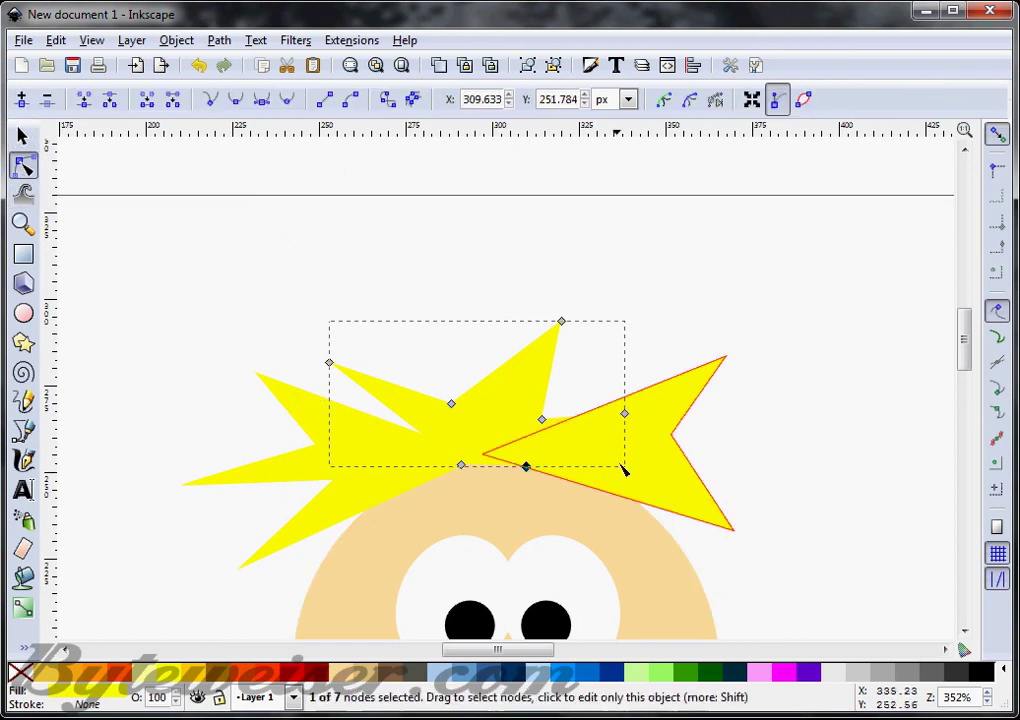
left_click(776, 464)
left_click(636, 487)
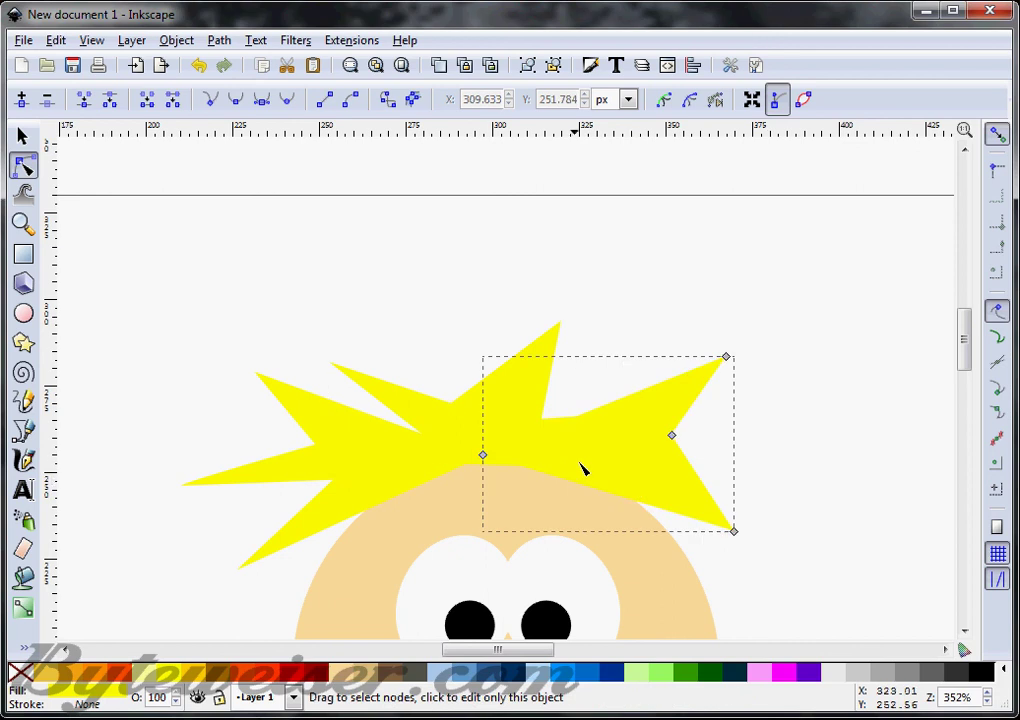
- Draw a 410.846 × 363.212 px blue rectangle over the boy and send it to the back
scroll(985, 705, "down", 10)
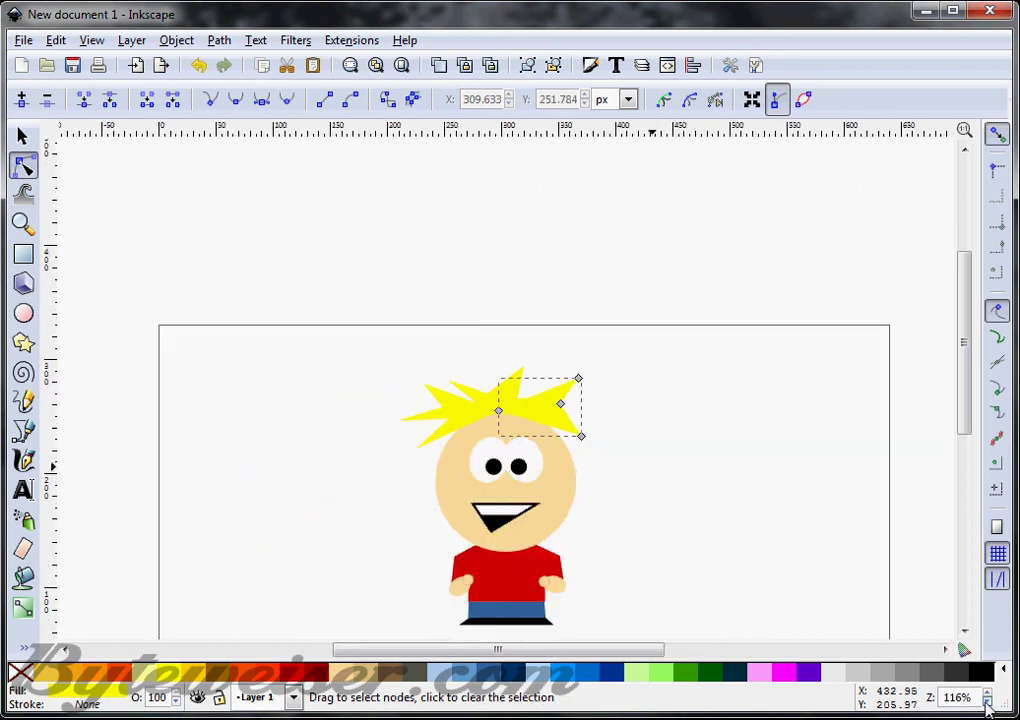
left_click(24, 137)
left_click(751, 496)
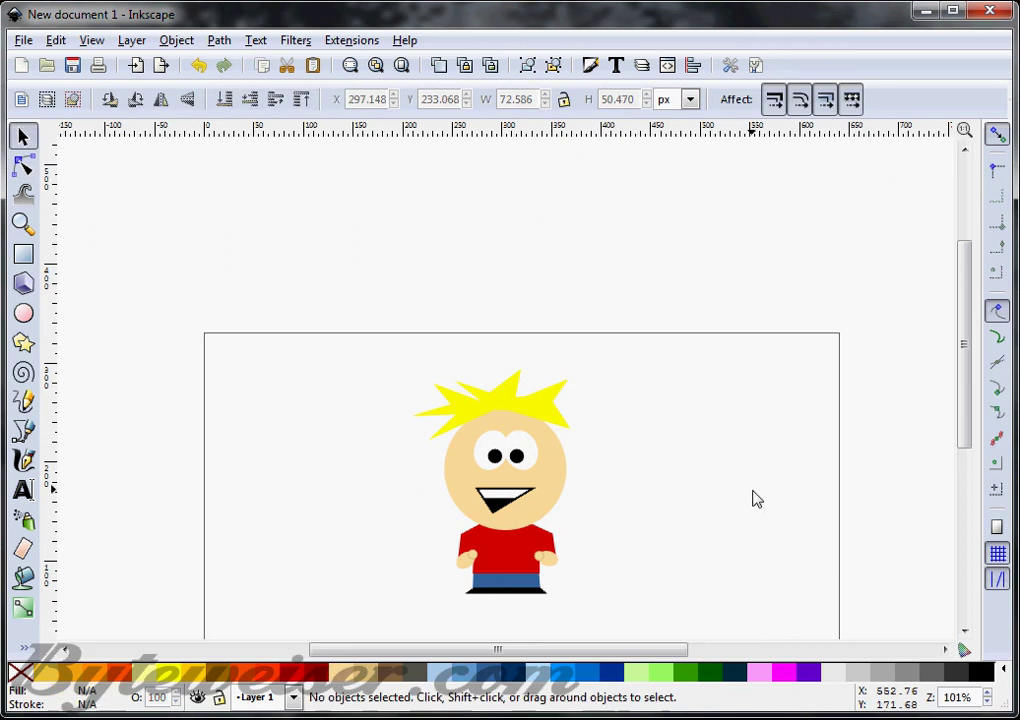
scroll(897, 605, "down", 2)
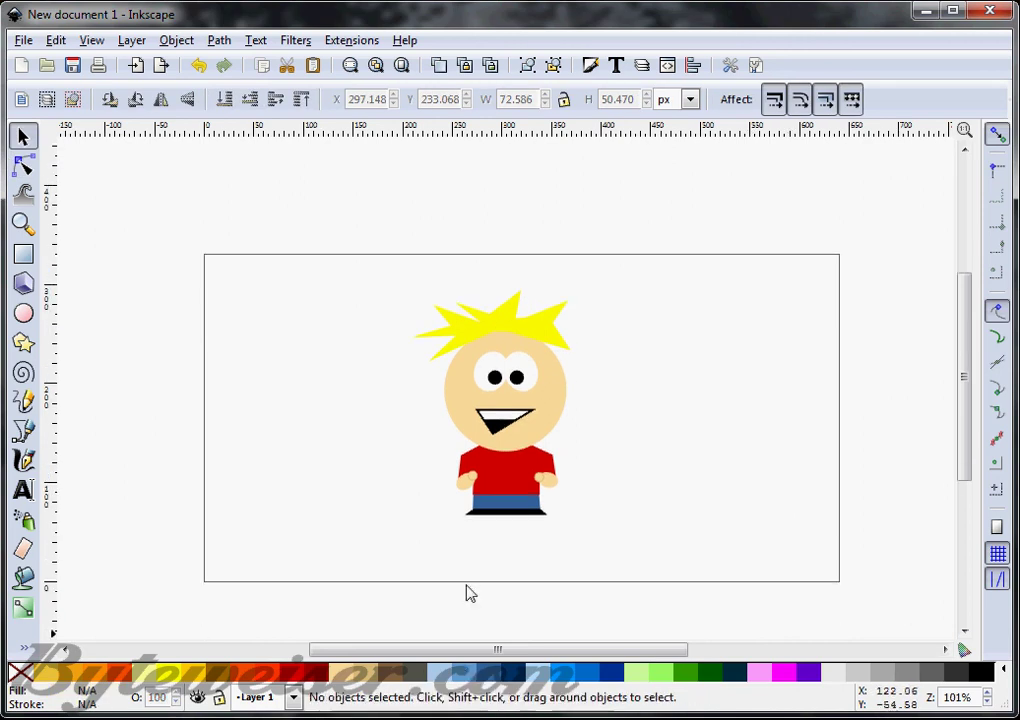
left_click_drag(276, 192, 686, 576)
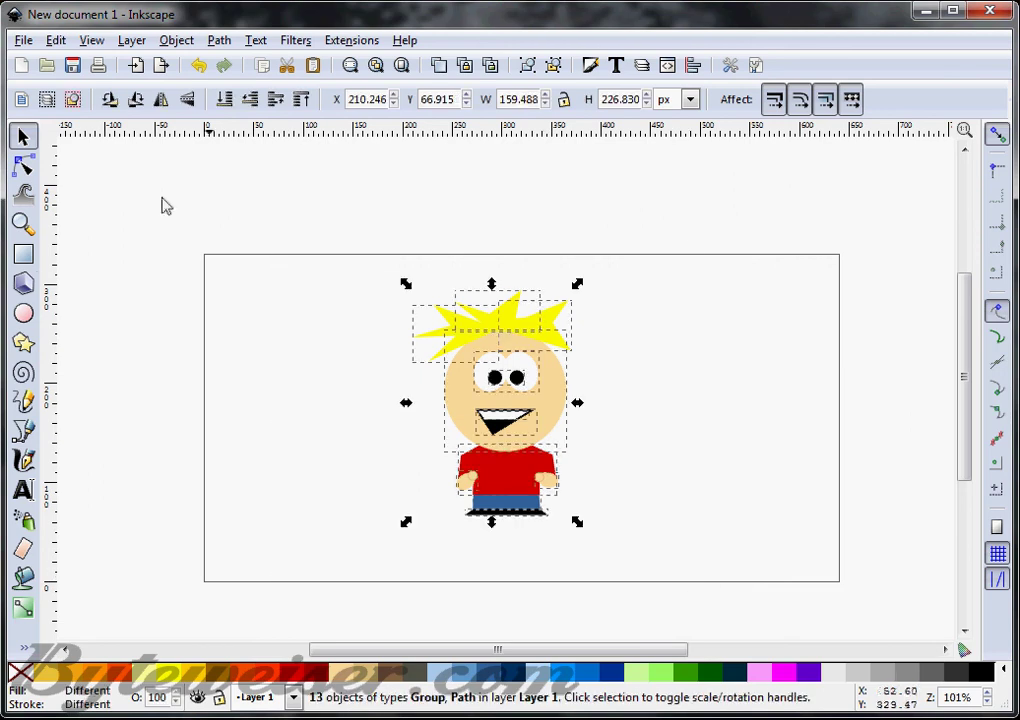
left_click(23, 254)
left_click_drag(325, 240, 731, 596)
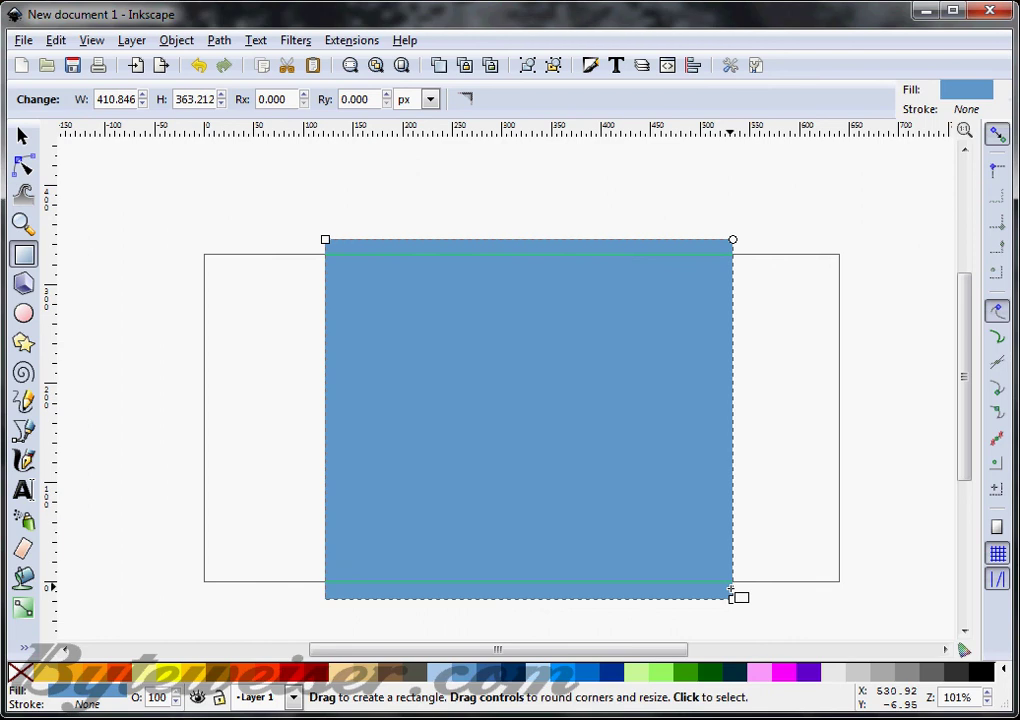
key("End")
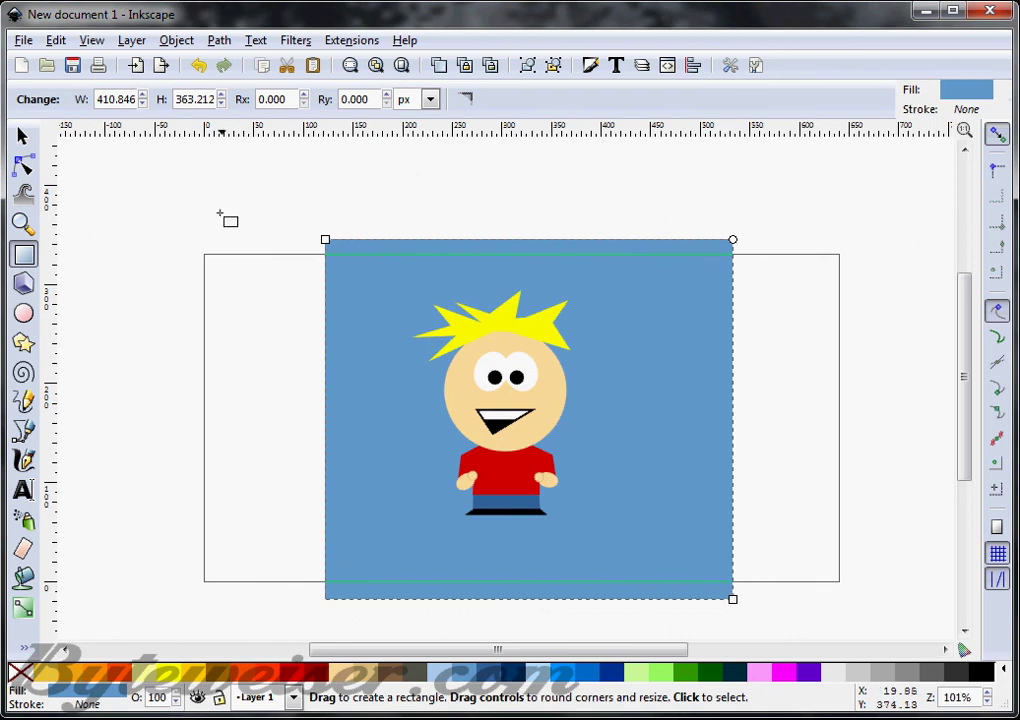
key("s")
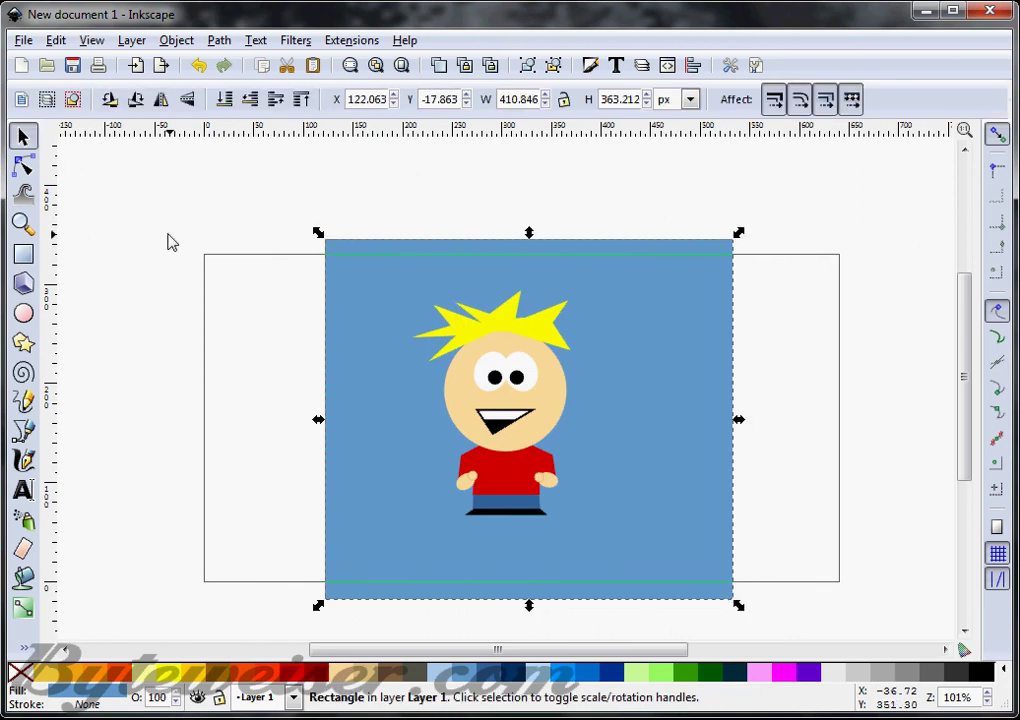